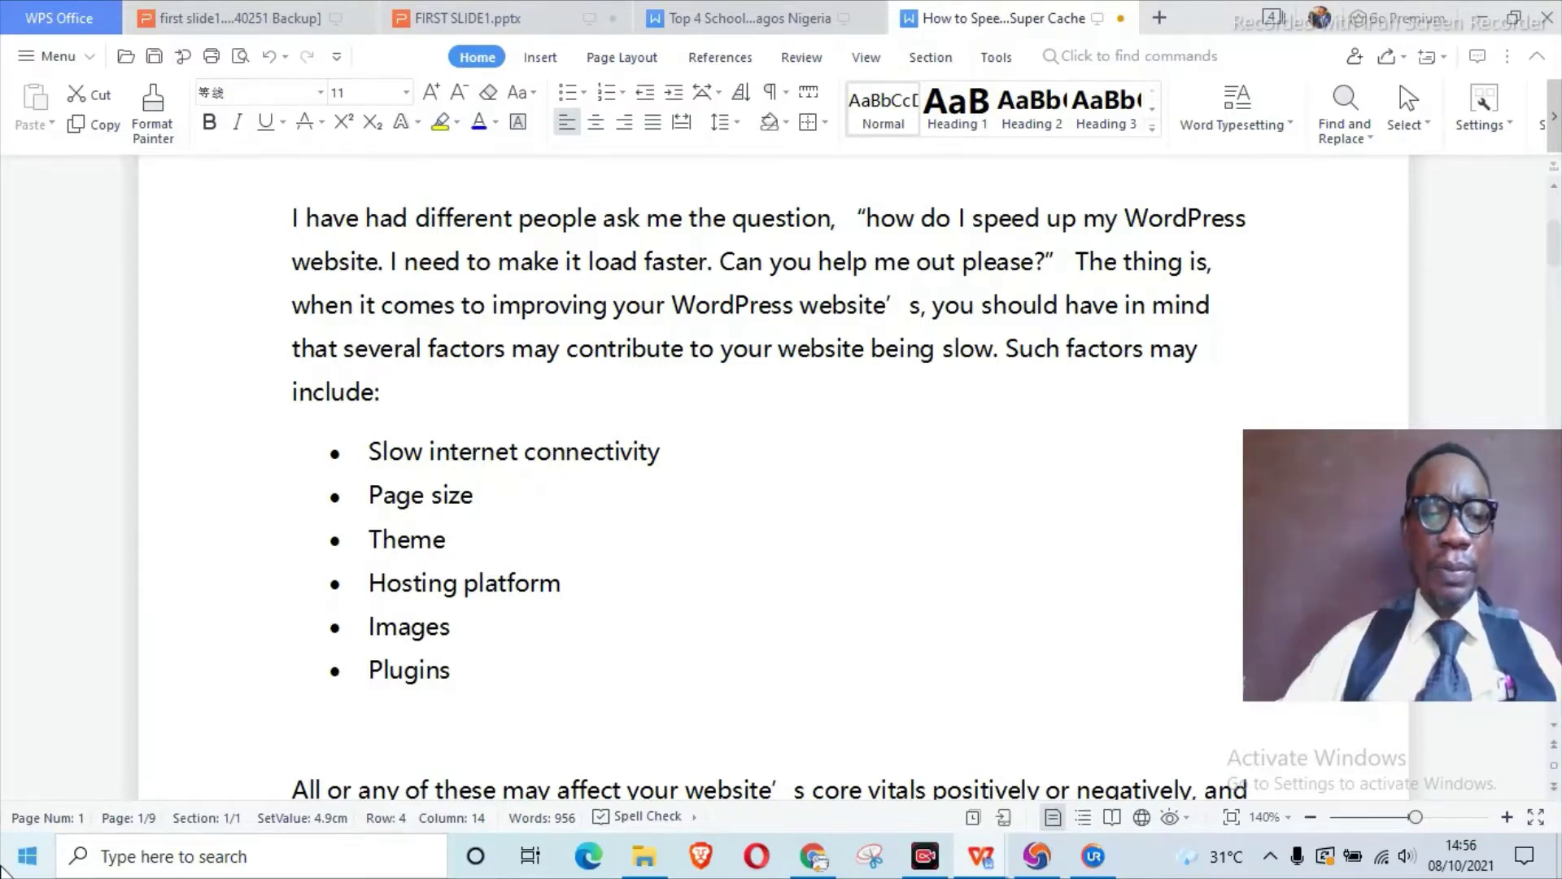
Step: Page down through the WPS Writer guide to its WP Super Cache installation section
{"action": "key", "text": "Page_Down"}
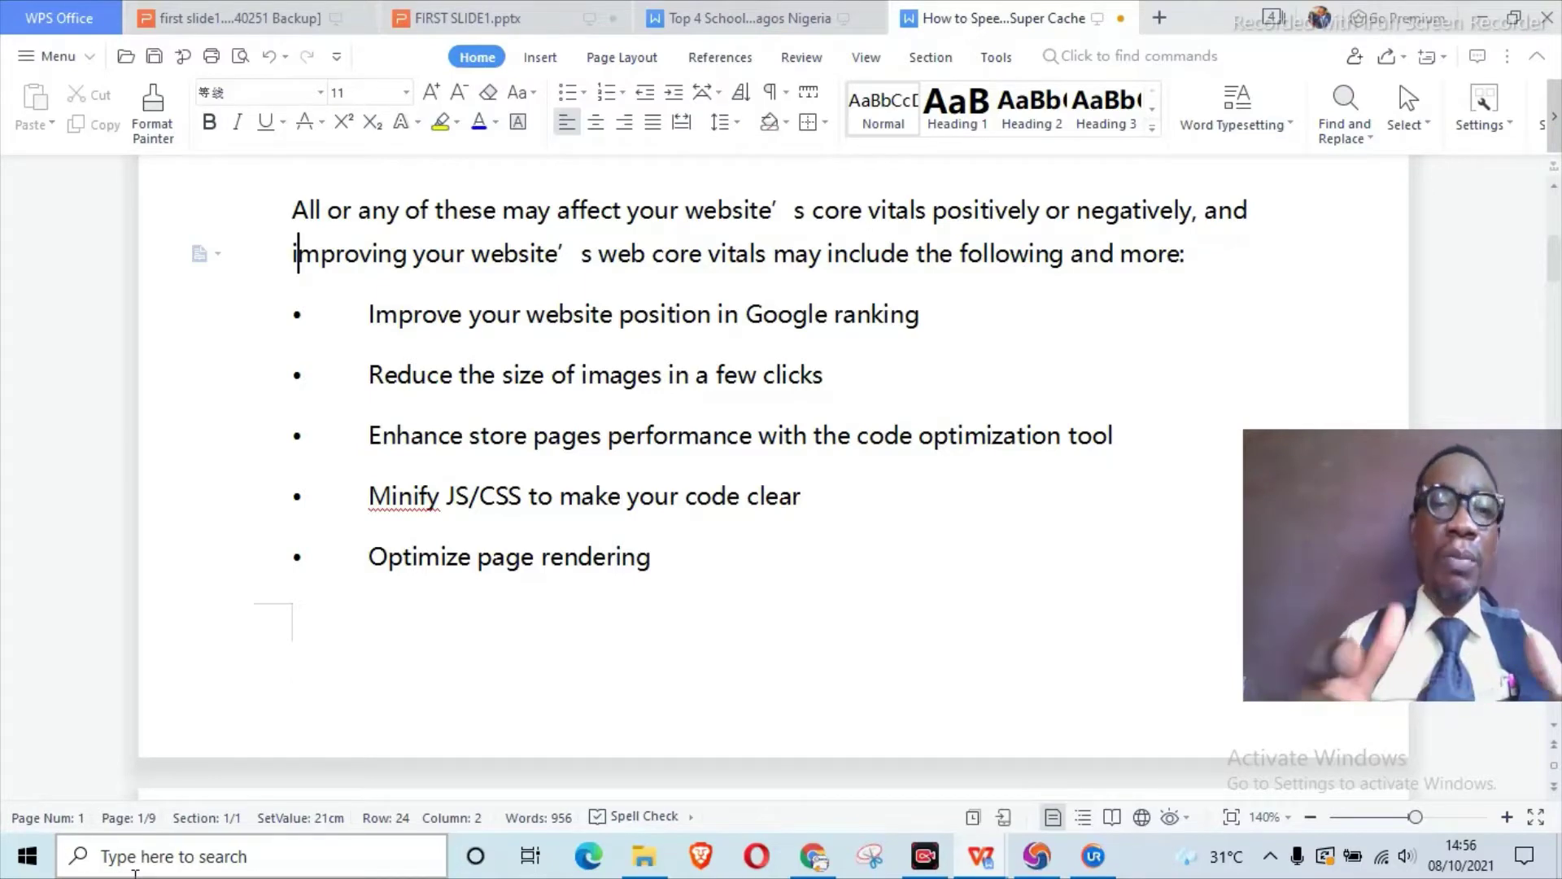
{"action": "scroll", "coordinate": [451, 628], "scroll_direction": "down", "scroll_amount": 7}
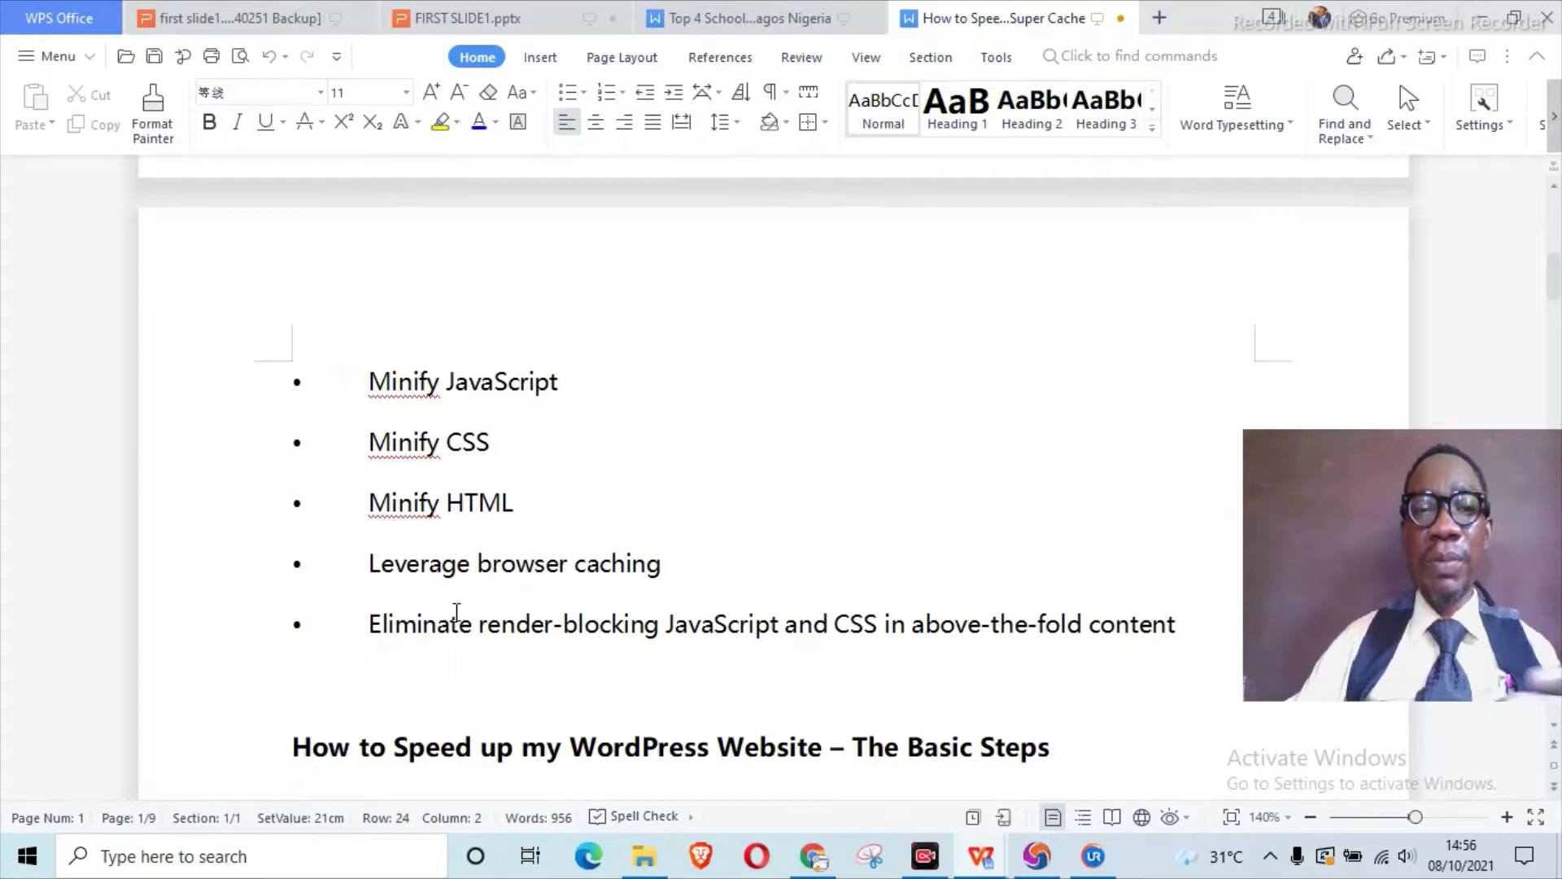
{"action": "scroll", "coordinate": [457, 612], "scroll_direction": "down", "scroll_amount": 2}
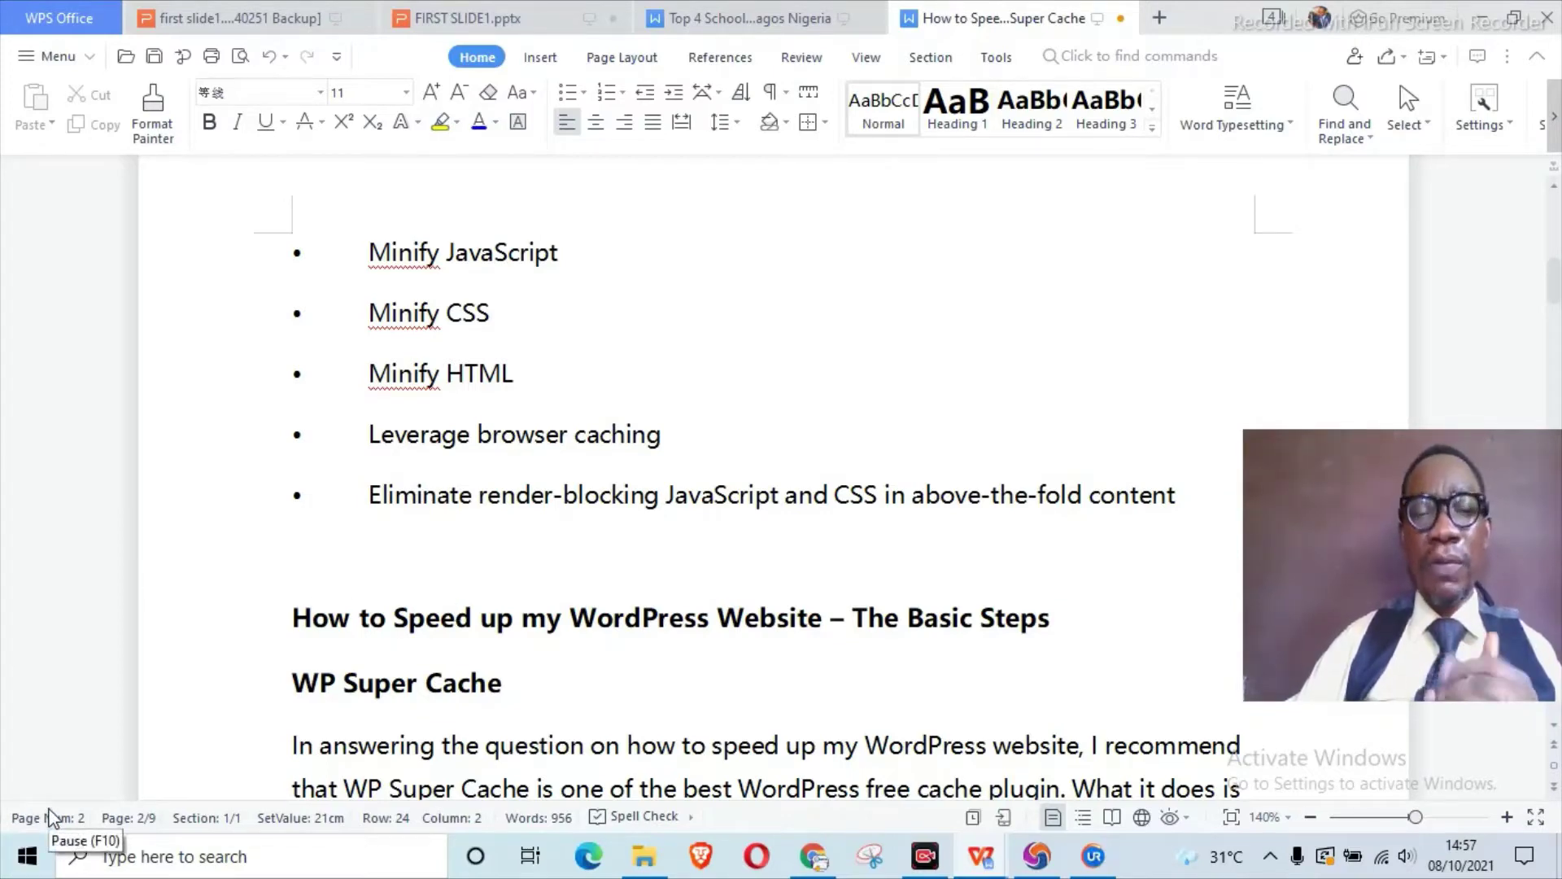
{"action": "scroll", "coordinate": [51, 816], "scroll_direction": "down", "scroll_amount": 5}
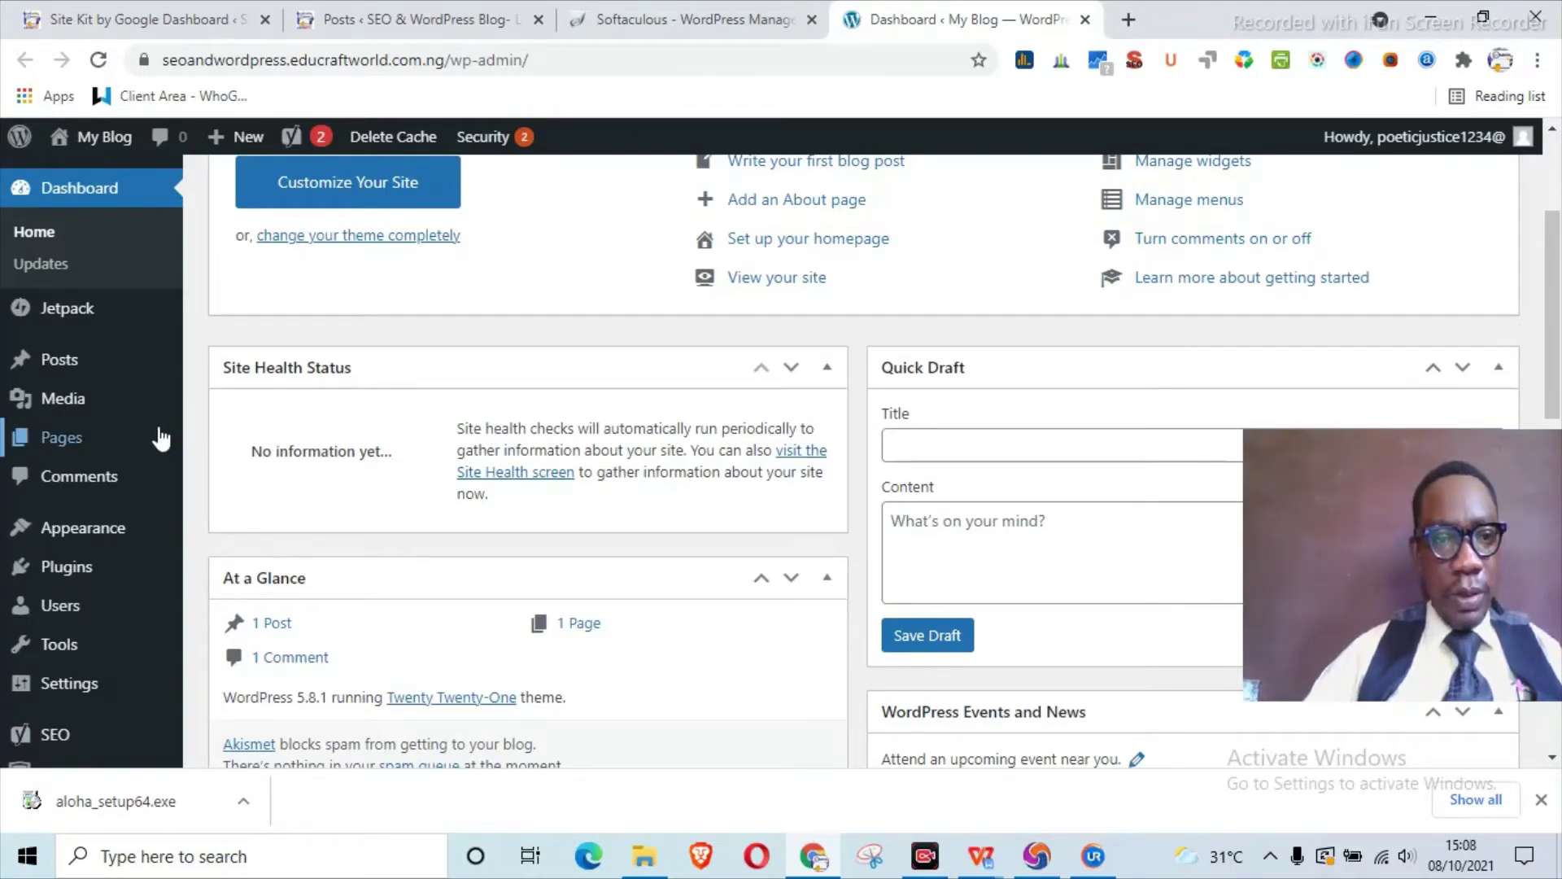
Step: Go to Plugins > Add New and search the plugin directory for 'WP'
{"action": "mouse_move", "coordinate": [157, 449]}
{"action": "scroll", "coordinate": [156, 449], "scroll_direction": "down", "scroll_amount": 1}
{"action": "mouse_move", "coordinate": [88, 499]}
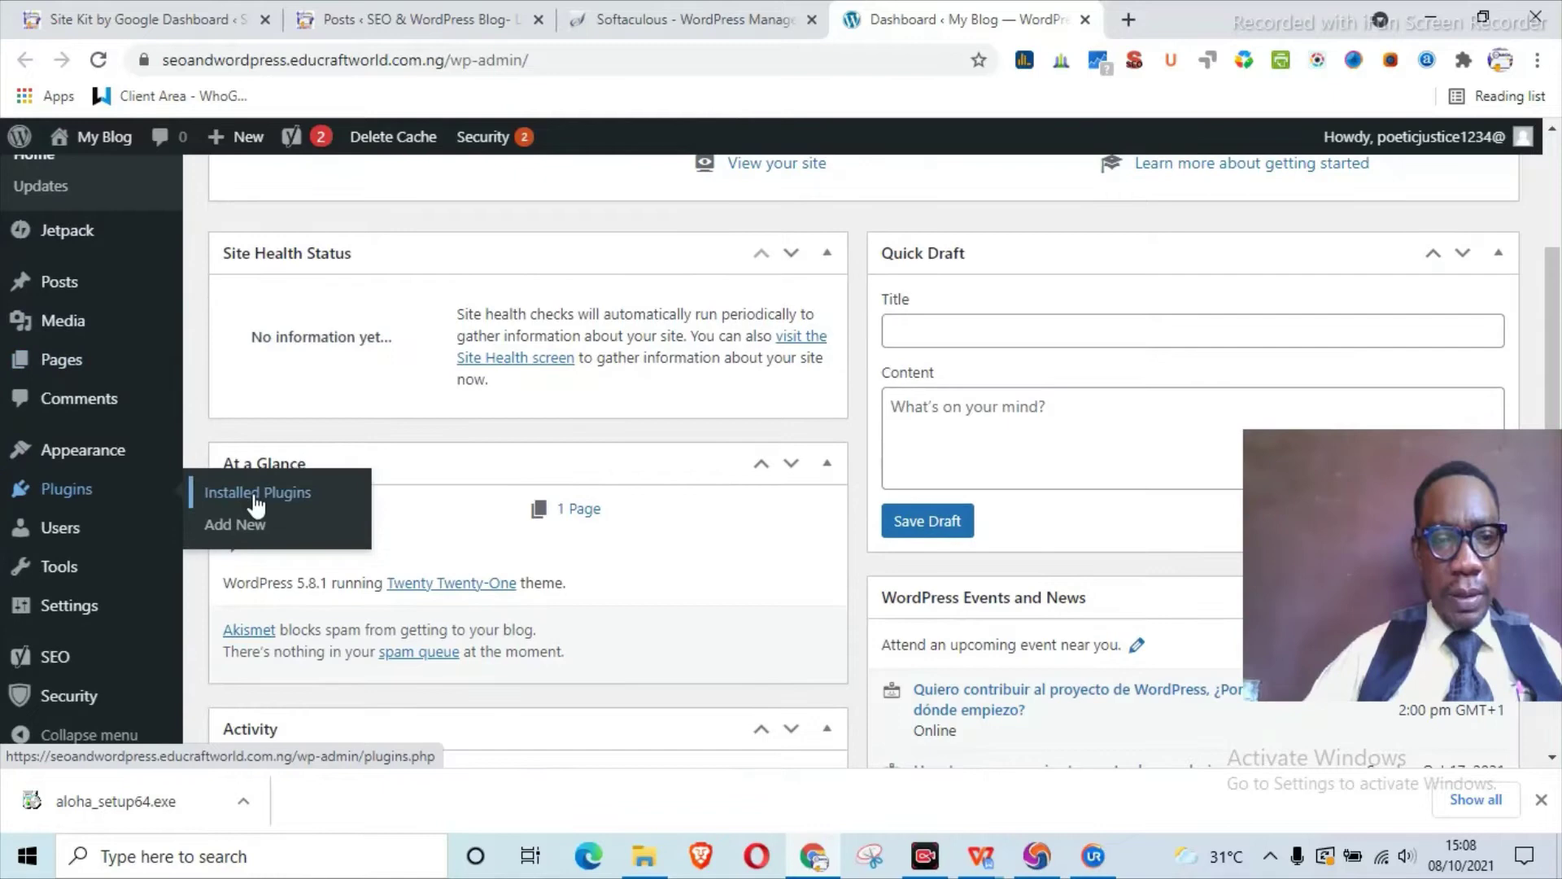
{"action": "left_click", "coordinate": [252, 530]}
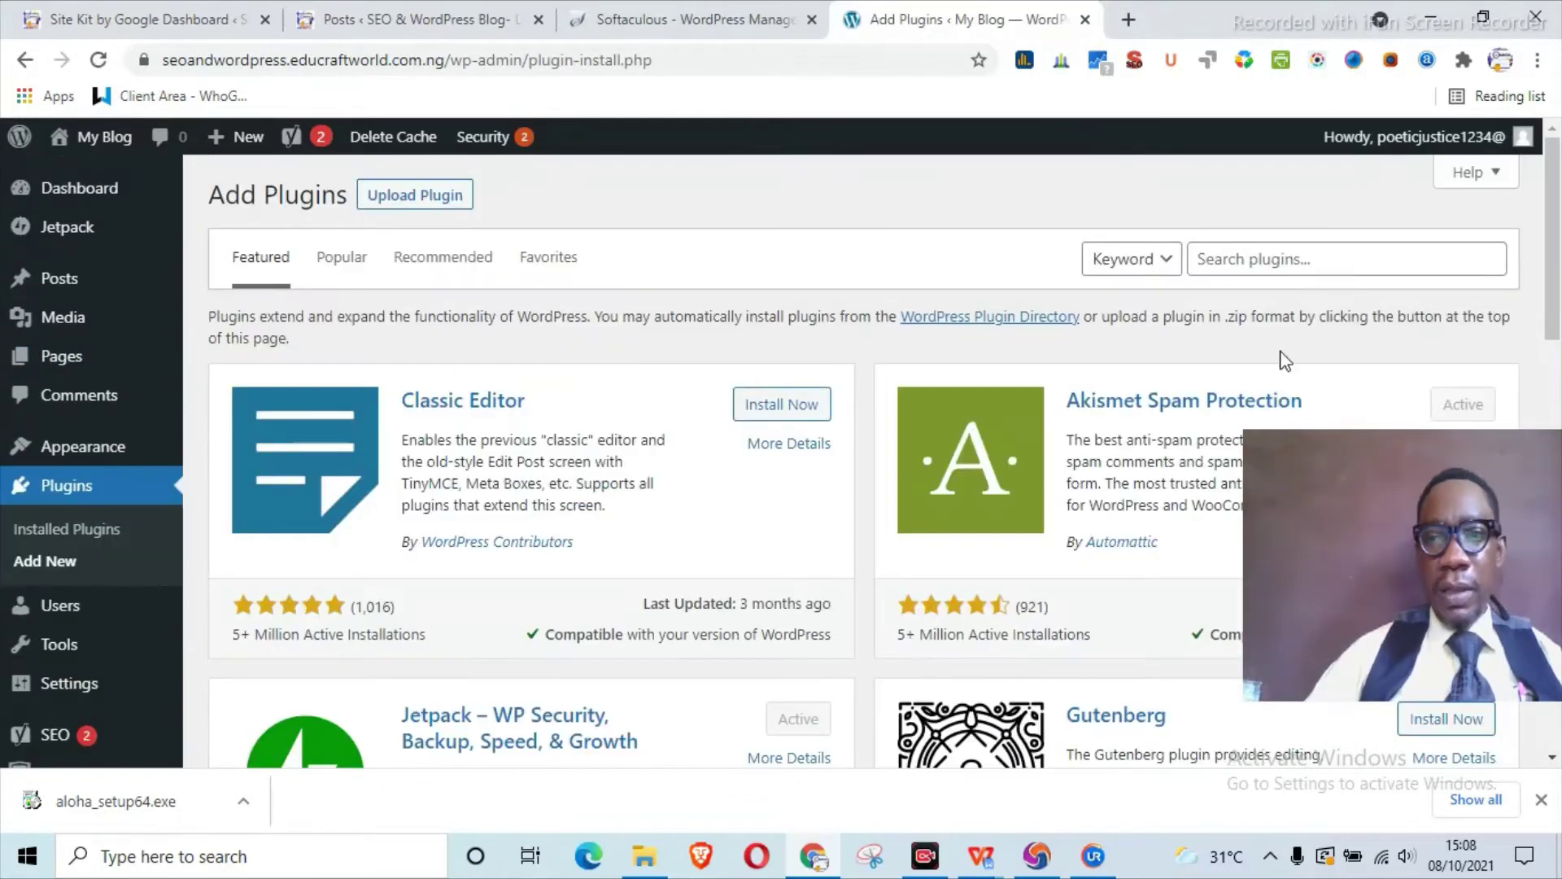
{"action": "left_click", "coordinate": [1249, 266]}
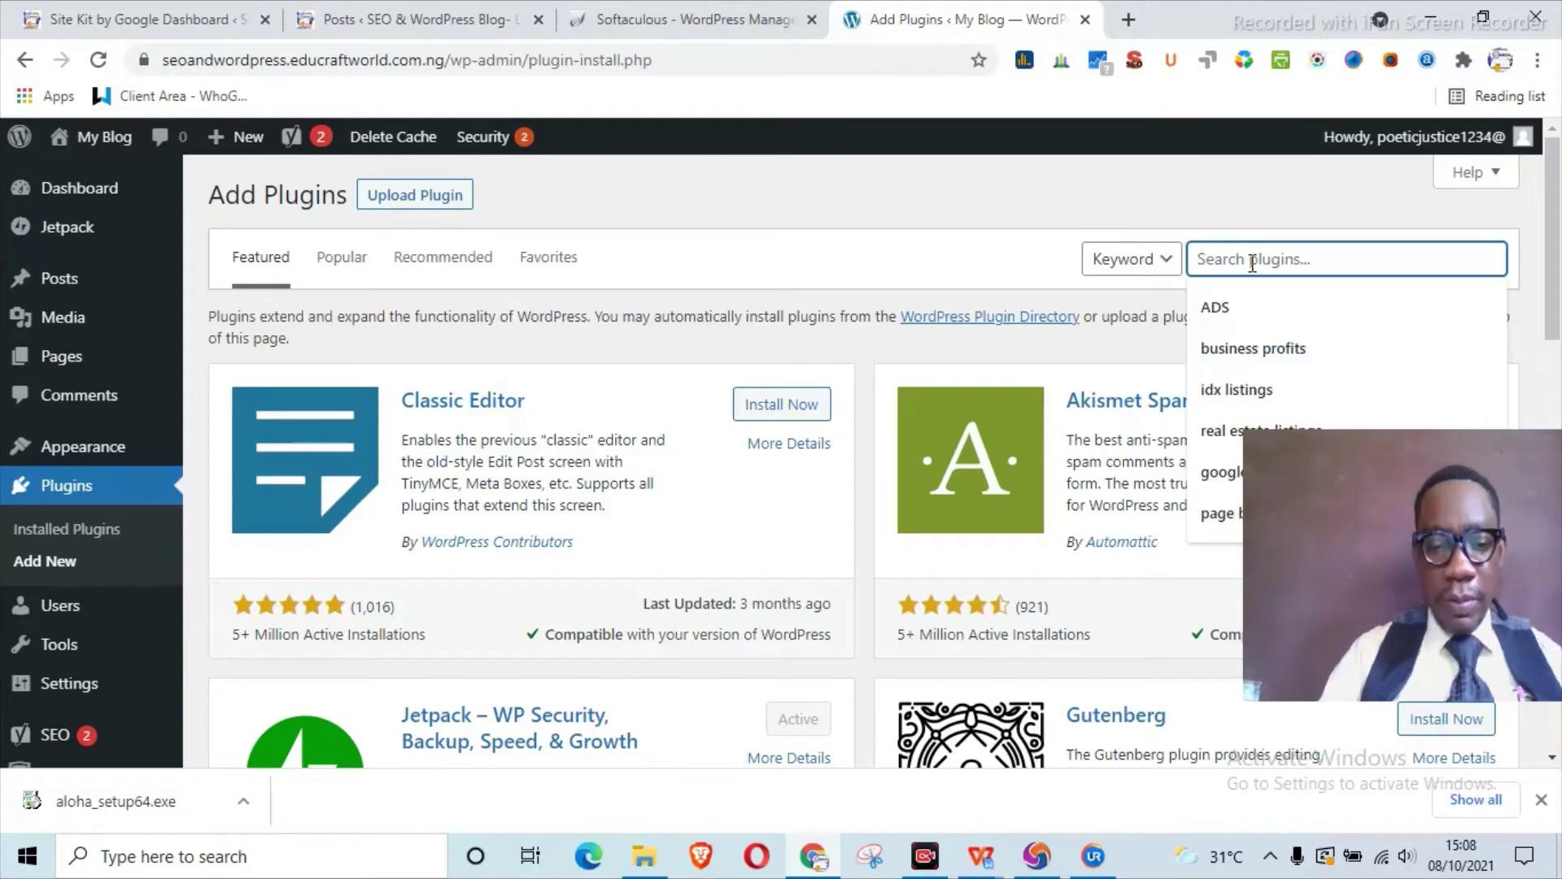
{"action": "type", "text": "WP"}
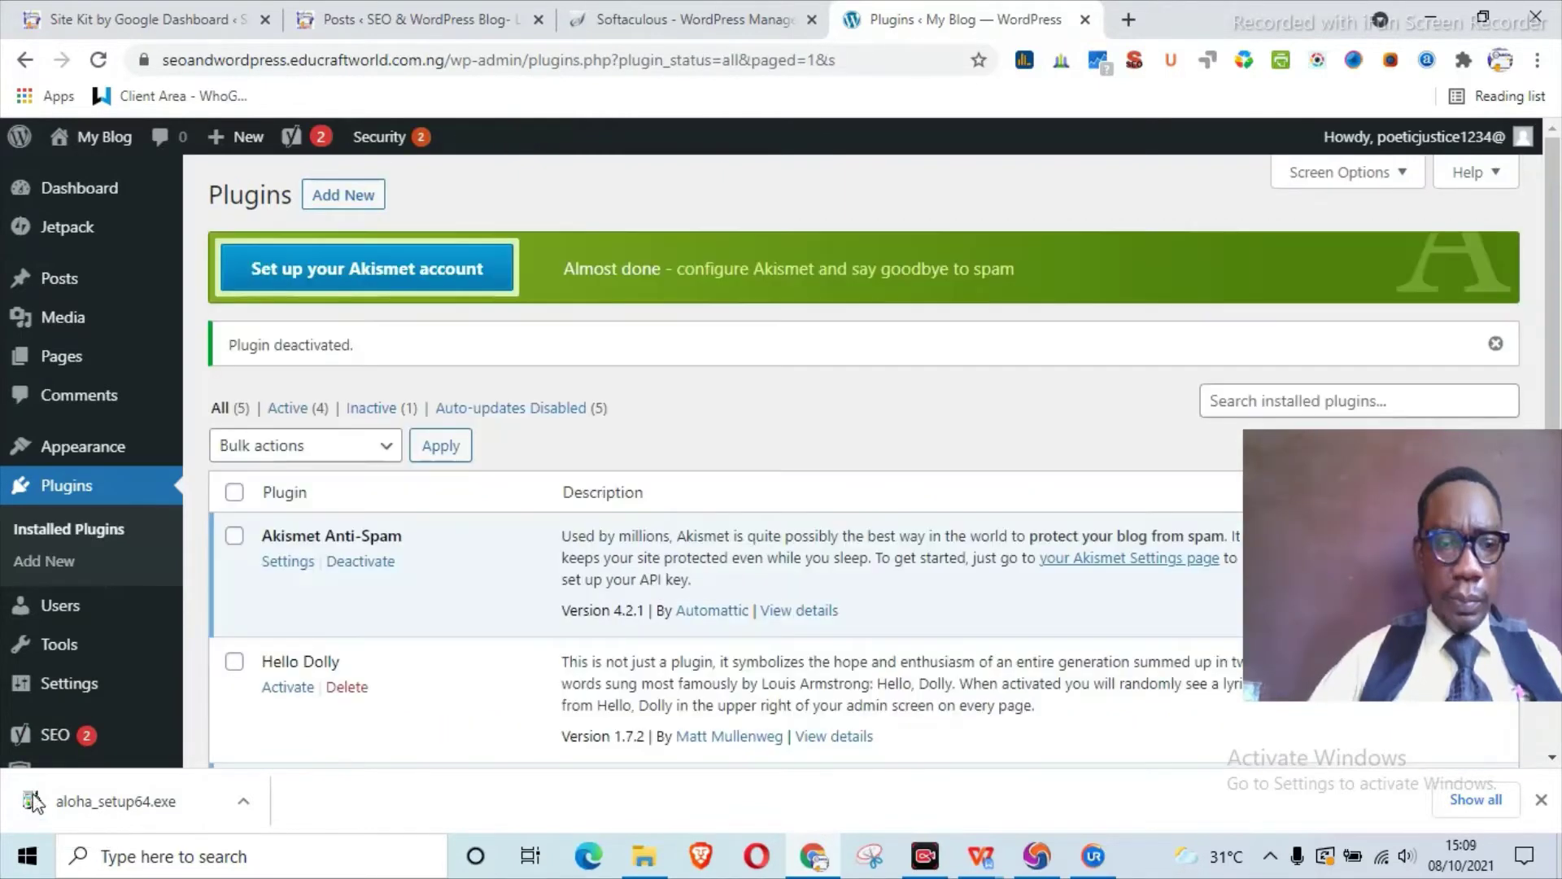
Step: Search again for 'wp', then install and activate WP Super Cache
{"action": "left_click", "coordinate": [63, 561]}
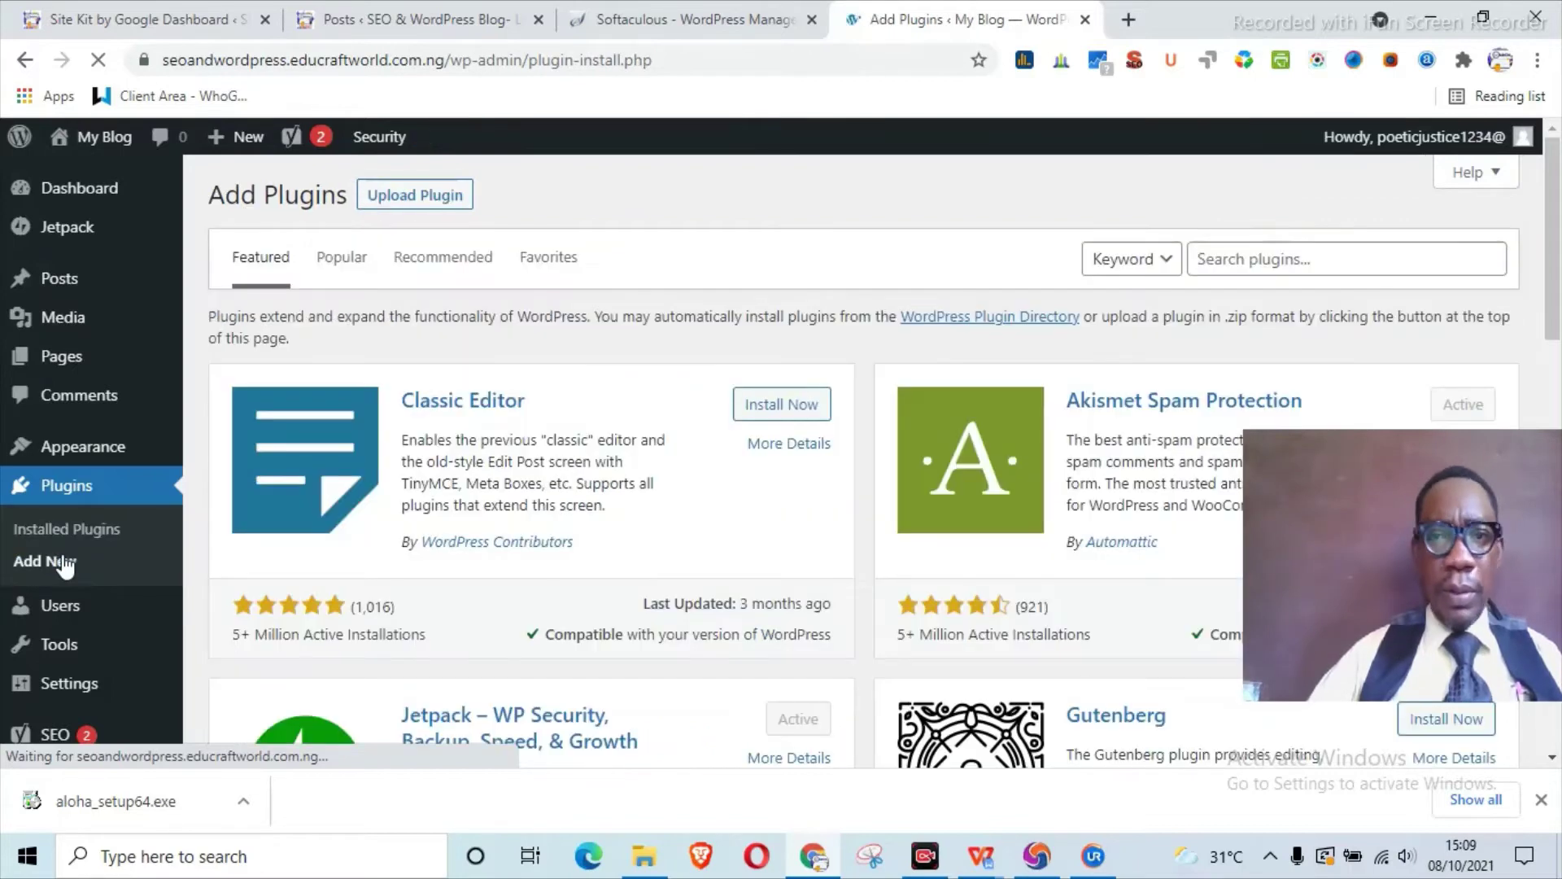
{"action": "left_click", "coordinate": [1295, 259]}
{"action": "type", "text": "wp super cache"}
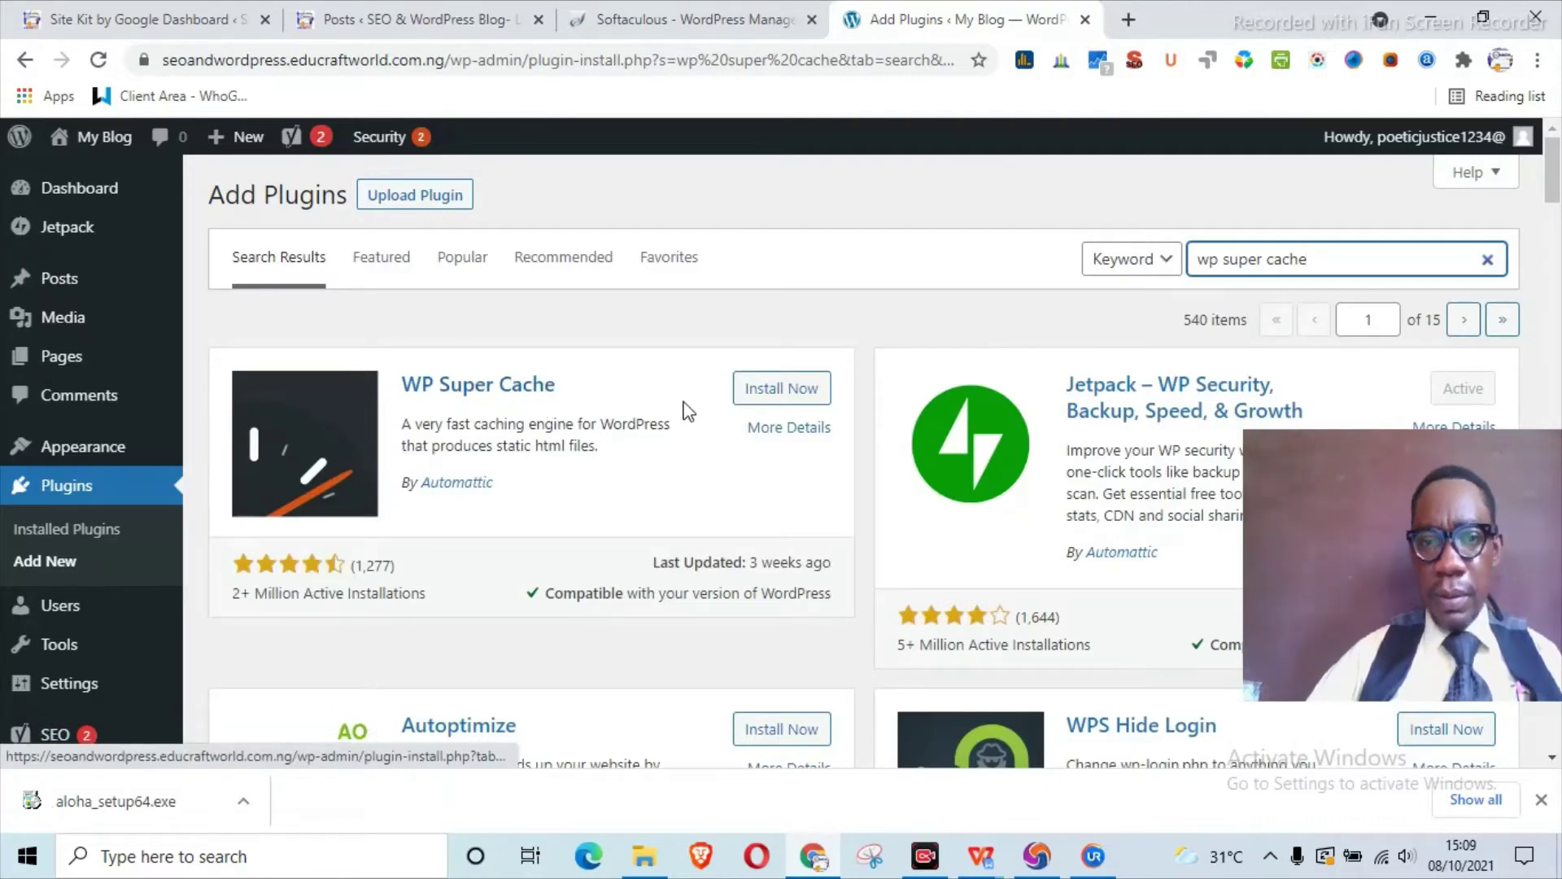
{"action": "left_click", "coordinate": [779, 396]}
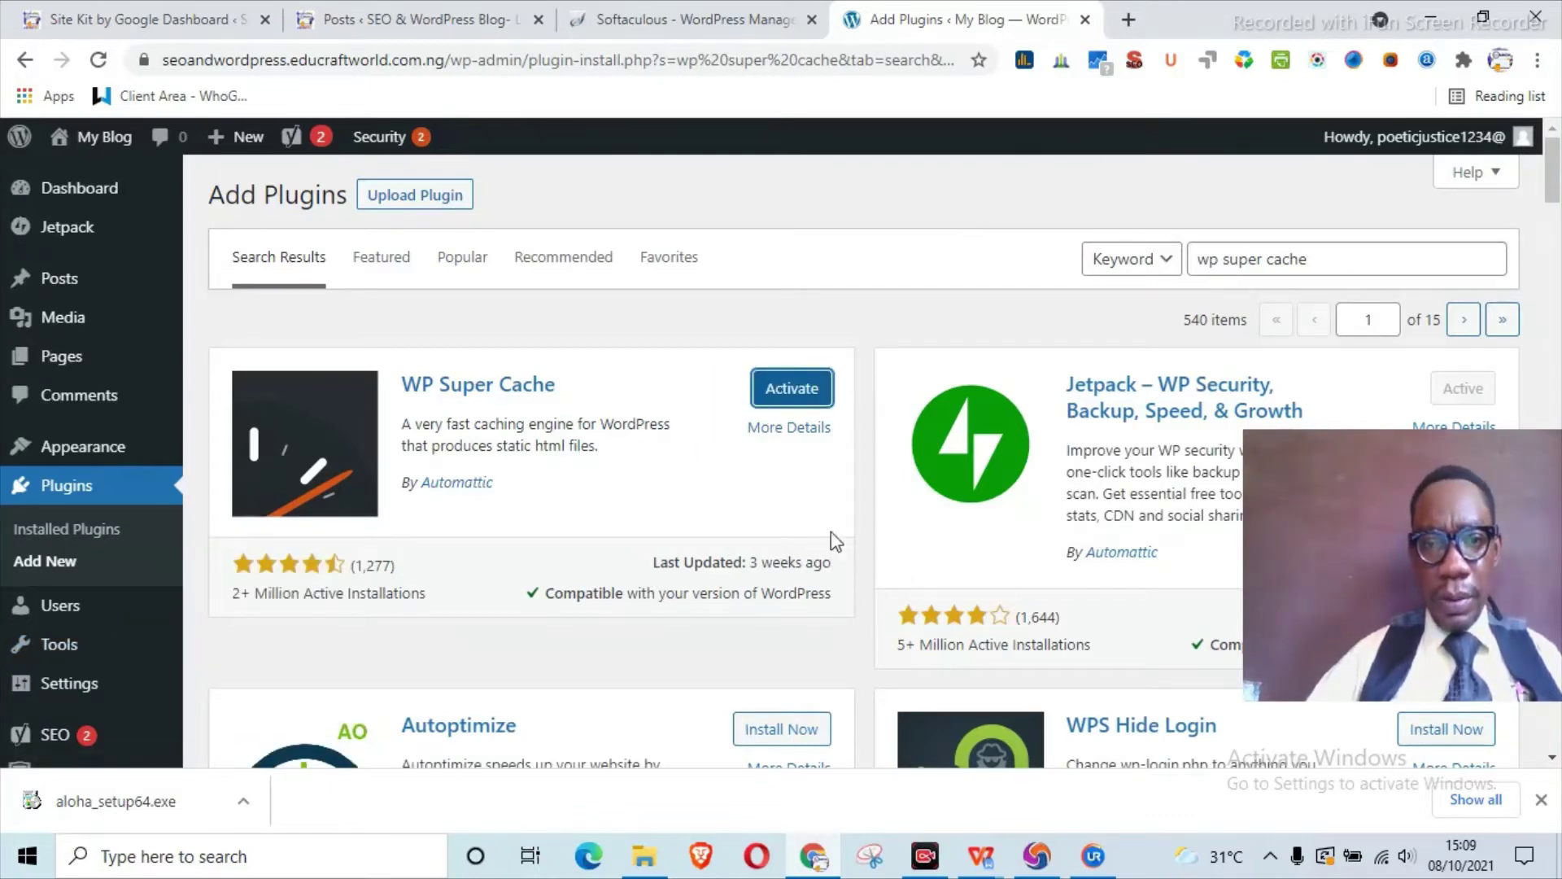
{"action": "left_click", "coordinate": [793, 389]}
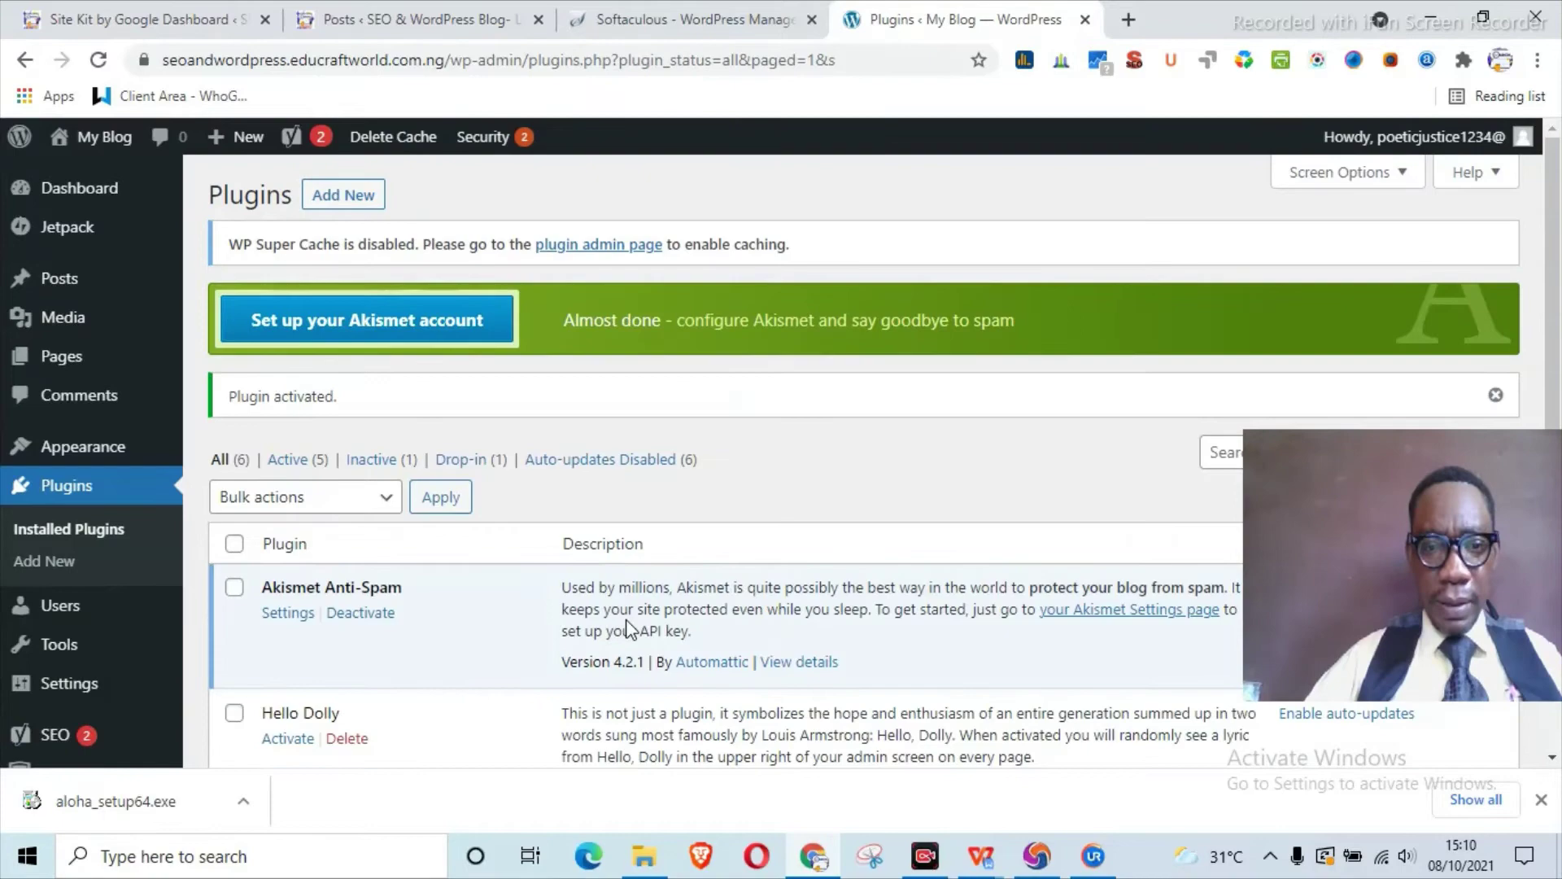
Step: In Settings > WP Super Cache, select Caching On and save with Update Status
{"action": "scroll", "coordinate": [701, 579], "scroll_direction": "down", "scroll_amount": 2}
{"action": "scroll", "coordinate": [702, 579], "scroll_direction": "down", "scroll_amount": 5}
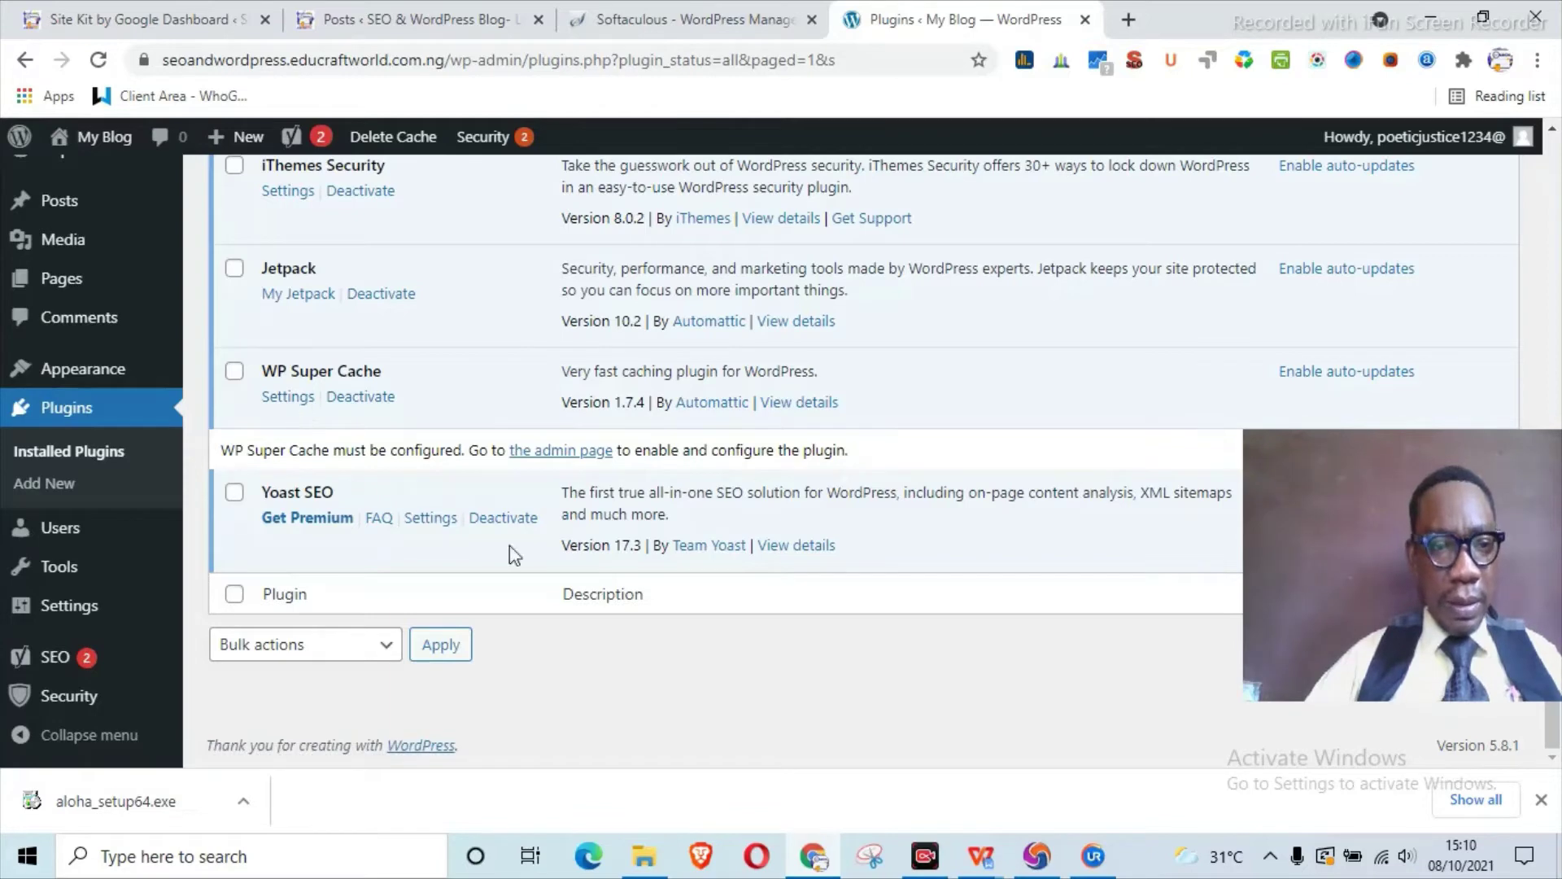
{"action": "mouse_move", "coordinate": [37, 609]}
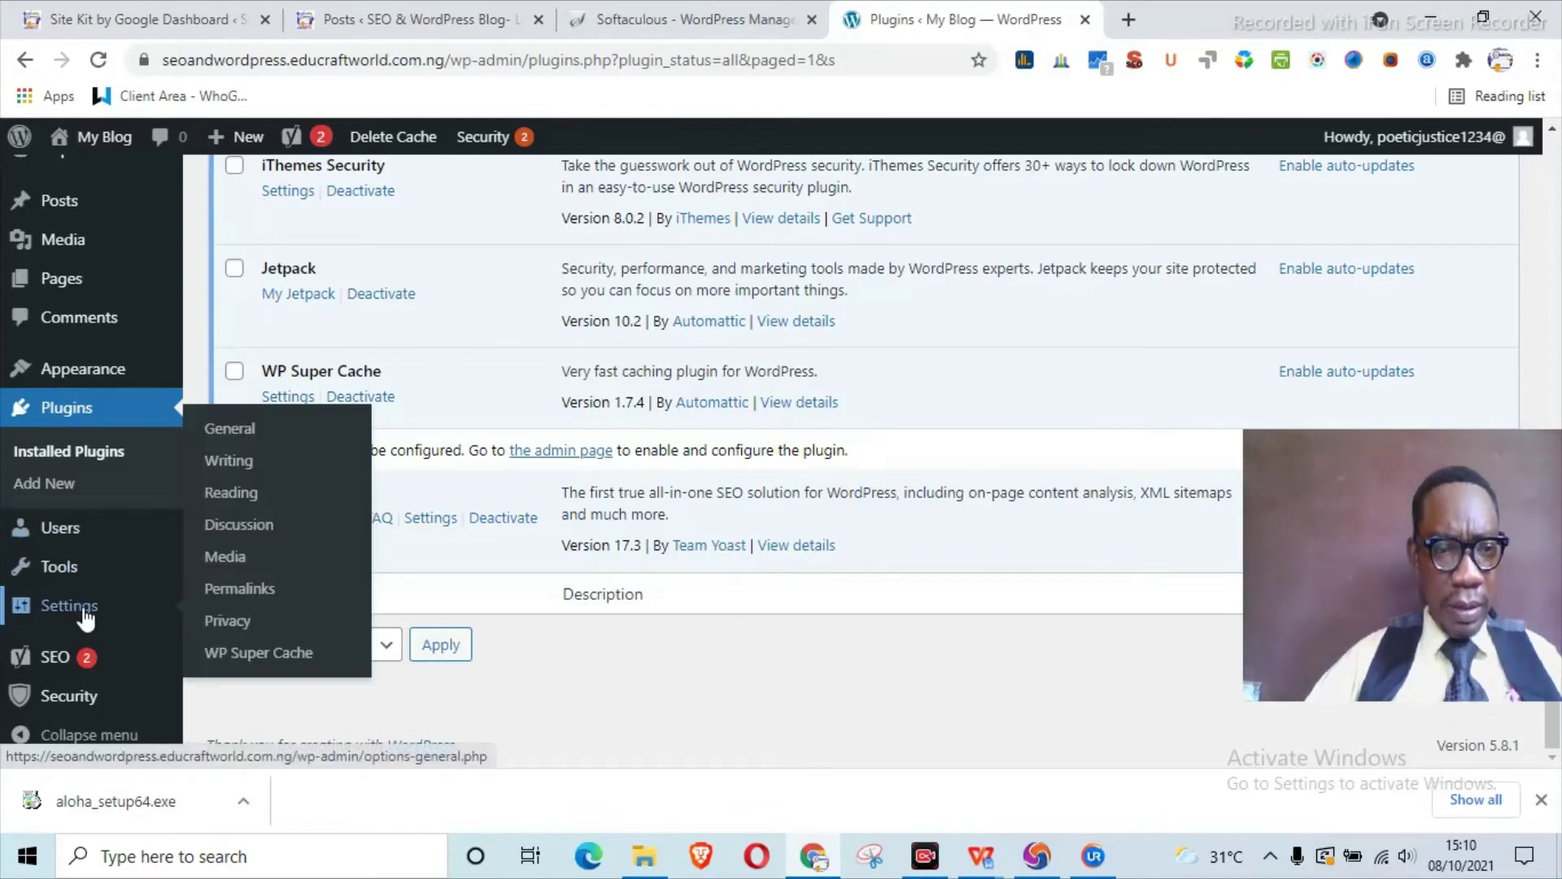
{"action": "left_click", "coordinate": [287, 655]}
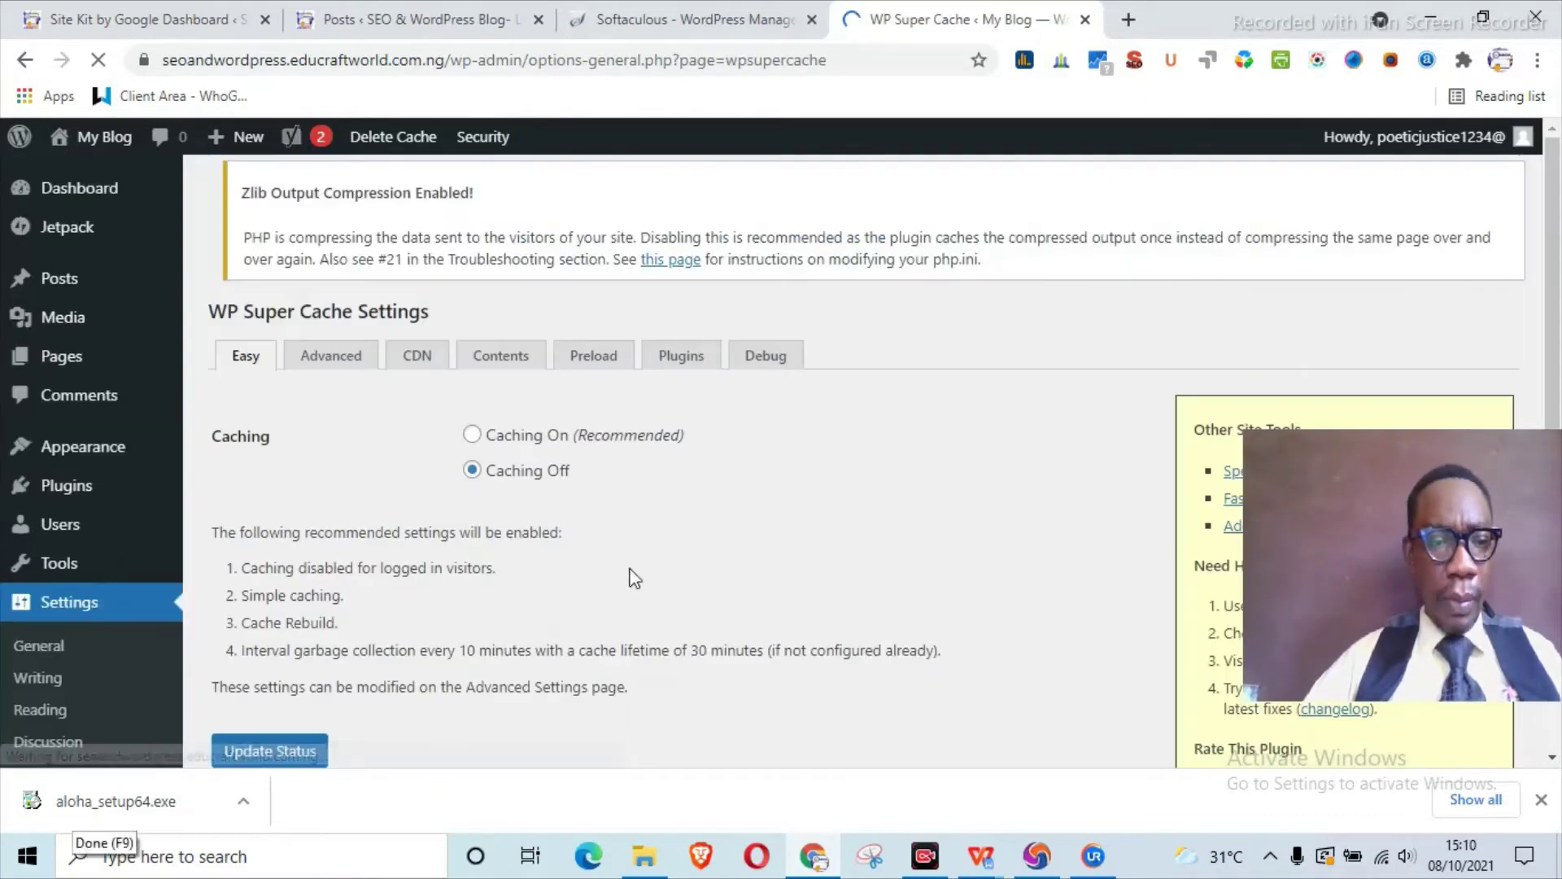
{"action": "scroll", "coordinate": [814, 480], "scroll_direction": "down", "scroll_amount": 2}
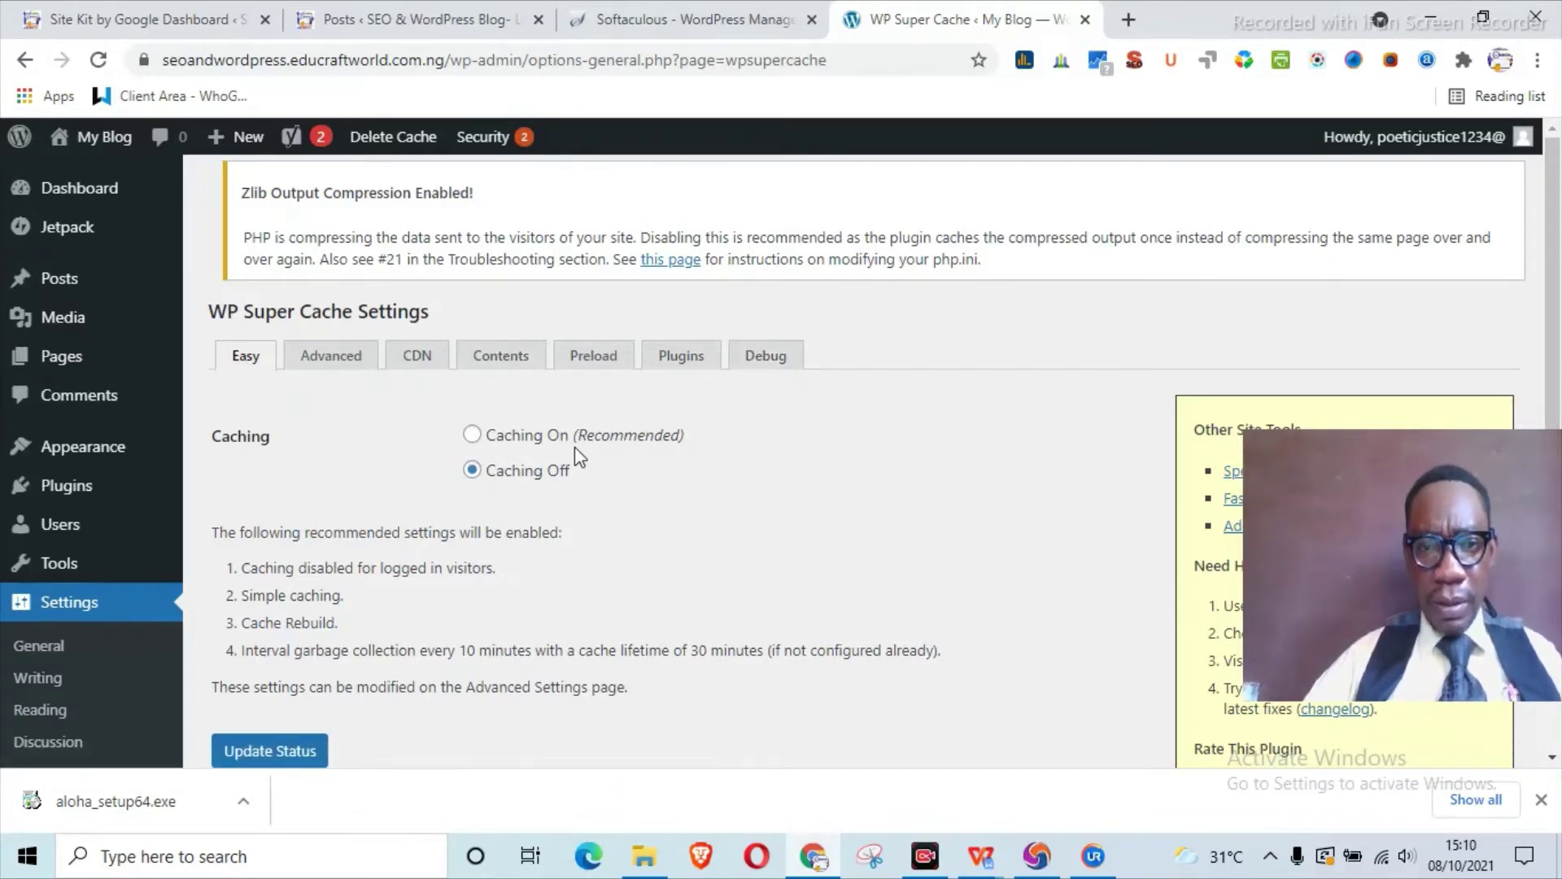
{"action": "left_click", "coordinate": [472, 435]}
{"action": "scroll", "coordinate": [676, 478], "scroll_direction": "down", "scroll_amount": 3}
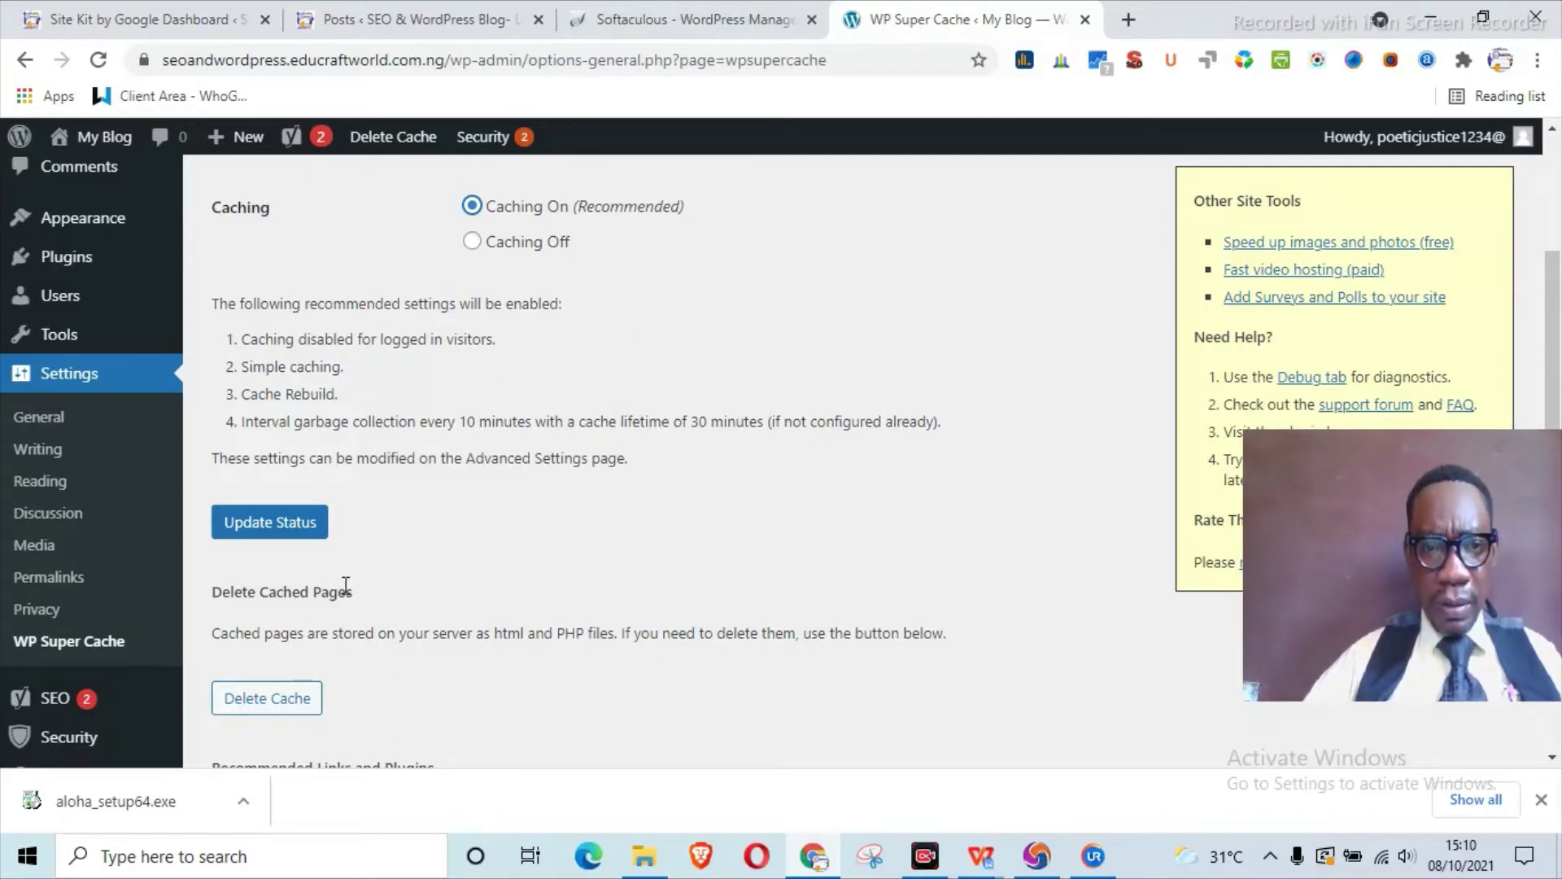
{"action": "left_click", "coordinate": [293, 533]}
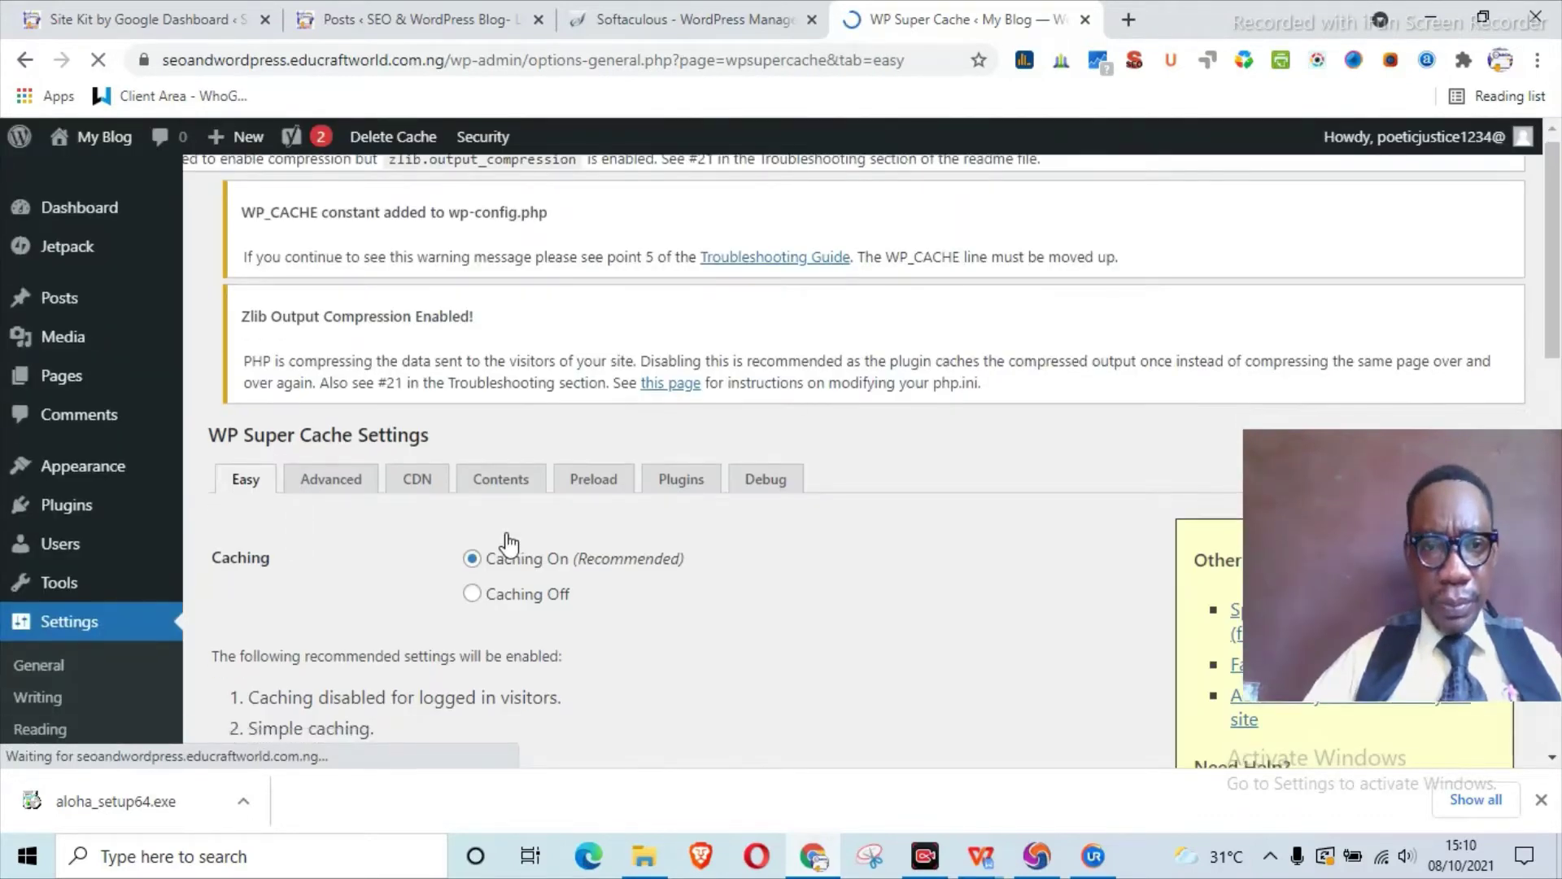
{"action": "scroll", "coordinate": [509, 541], "scroll_direction": "down", "scroll_amount": 3}
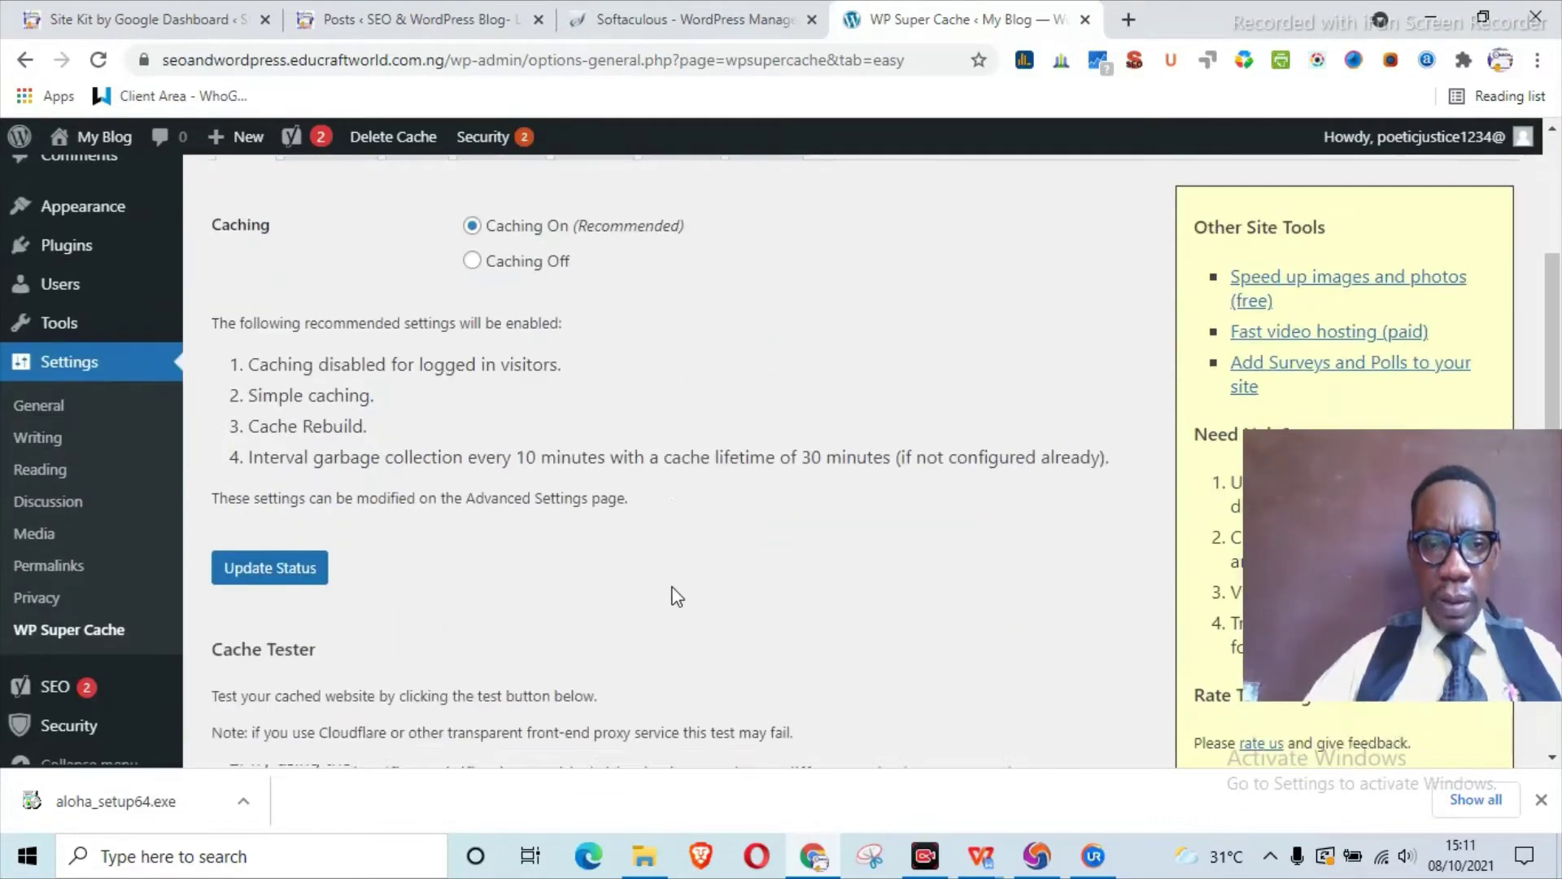
{"action": "scroll", "coordinate": [672, 596], "scroll_direction": "down", "scroll_amount": 5}
{"action": "scroll", "coordinate": [672, 592], "scroll_direction": "up", "scroll_amount": 1}
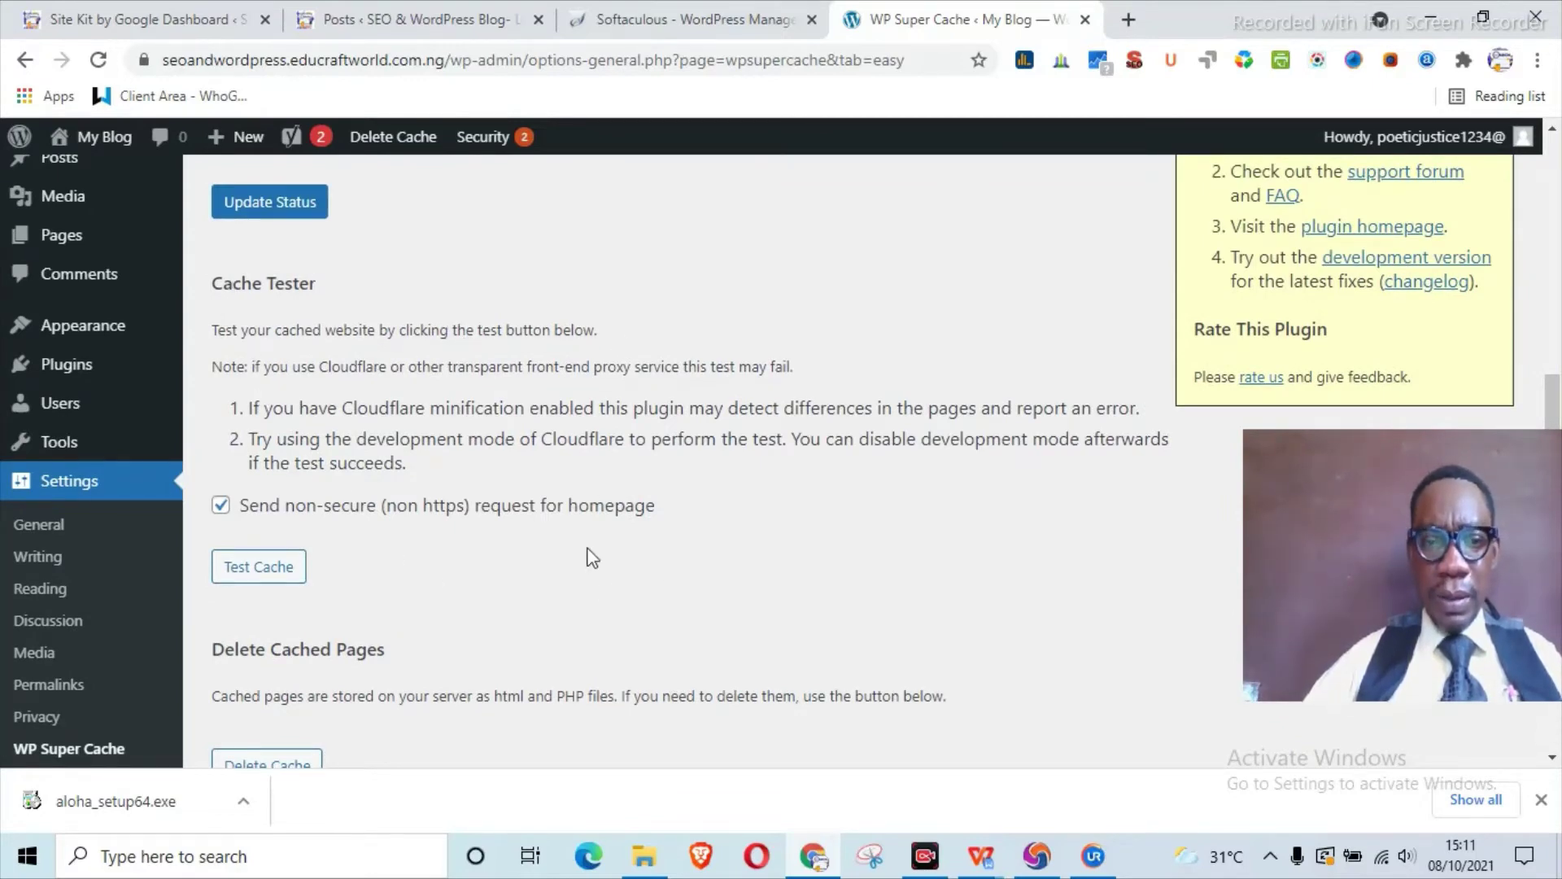
{"action": "scroll", "coordinate": [552, 579], "scroll_direction": "down", "scroll_amount": 1}
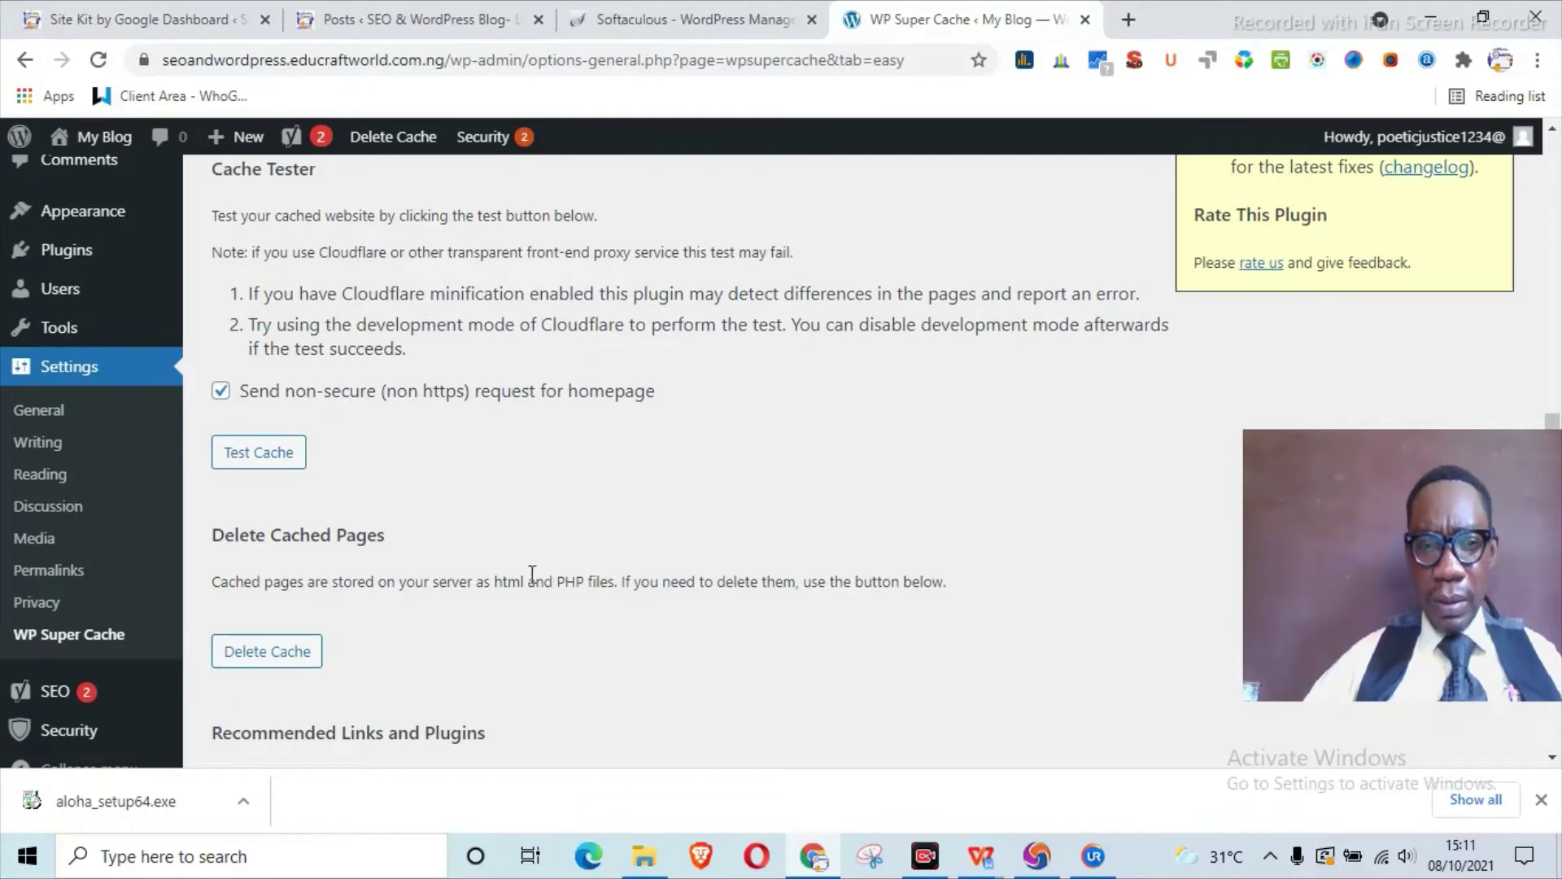
{"action": "scroll", "coordinate": [491, 567], "scroll_direction": "up", "scroll_amount": 1}
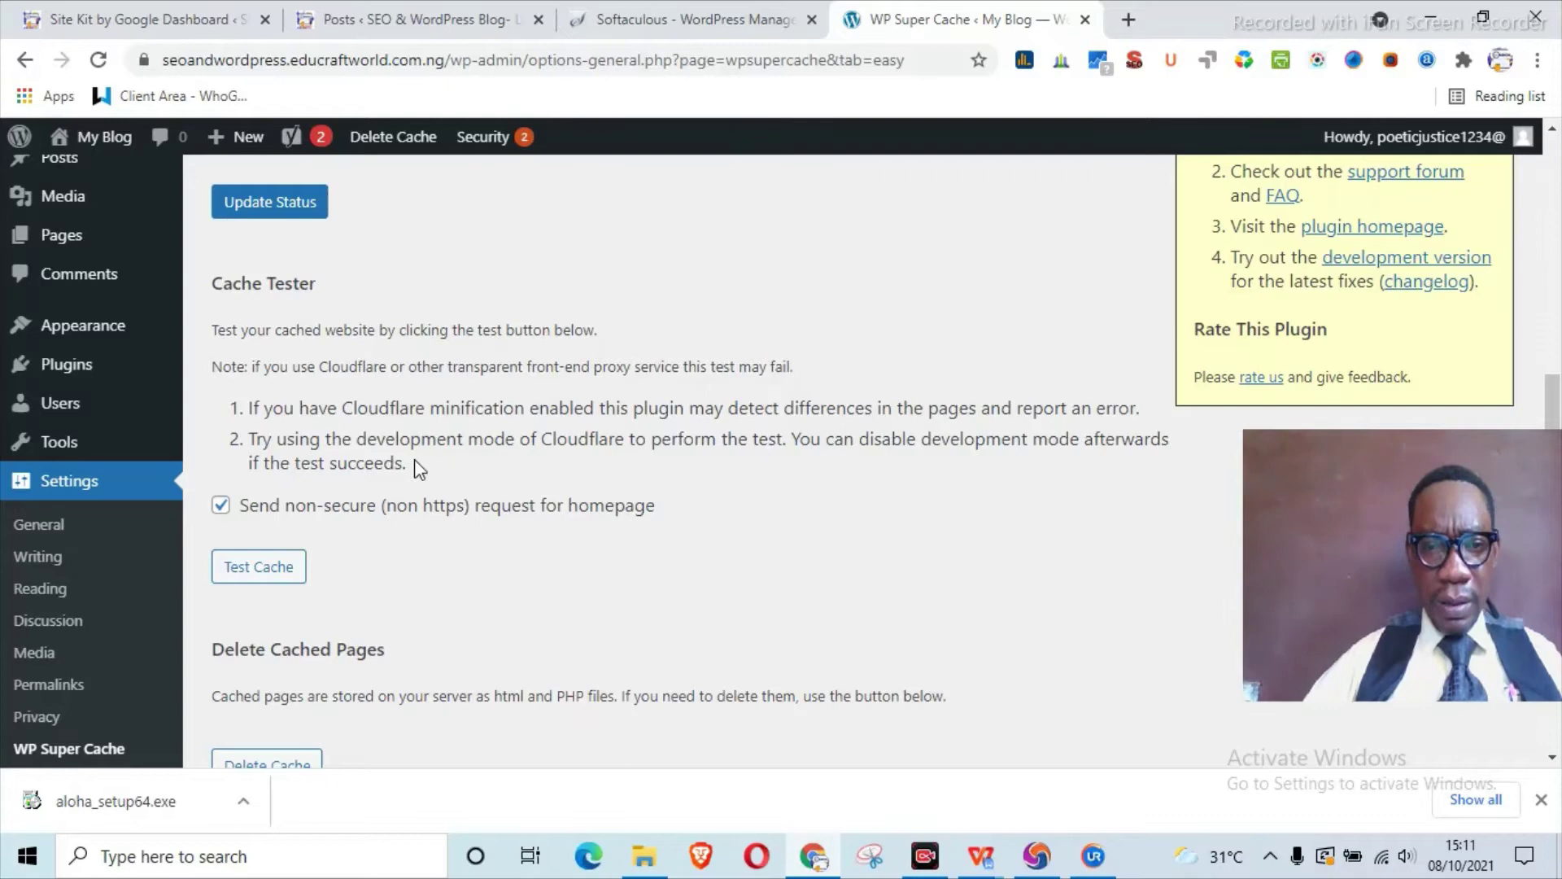
{"action": "scroll", "coordinate": [421, 469], "scroll_direction": "down", "scroll_amount": 6}
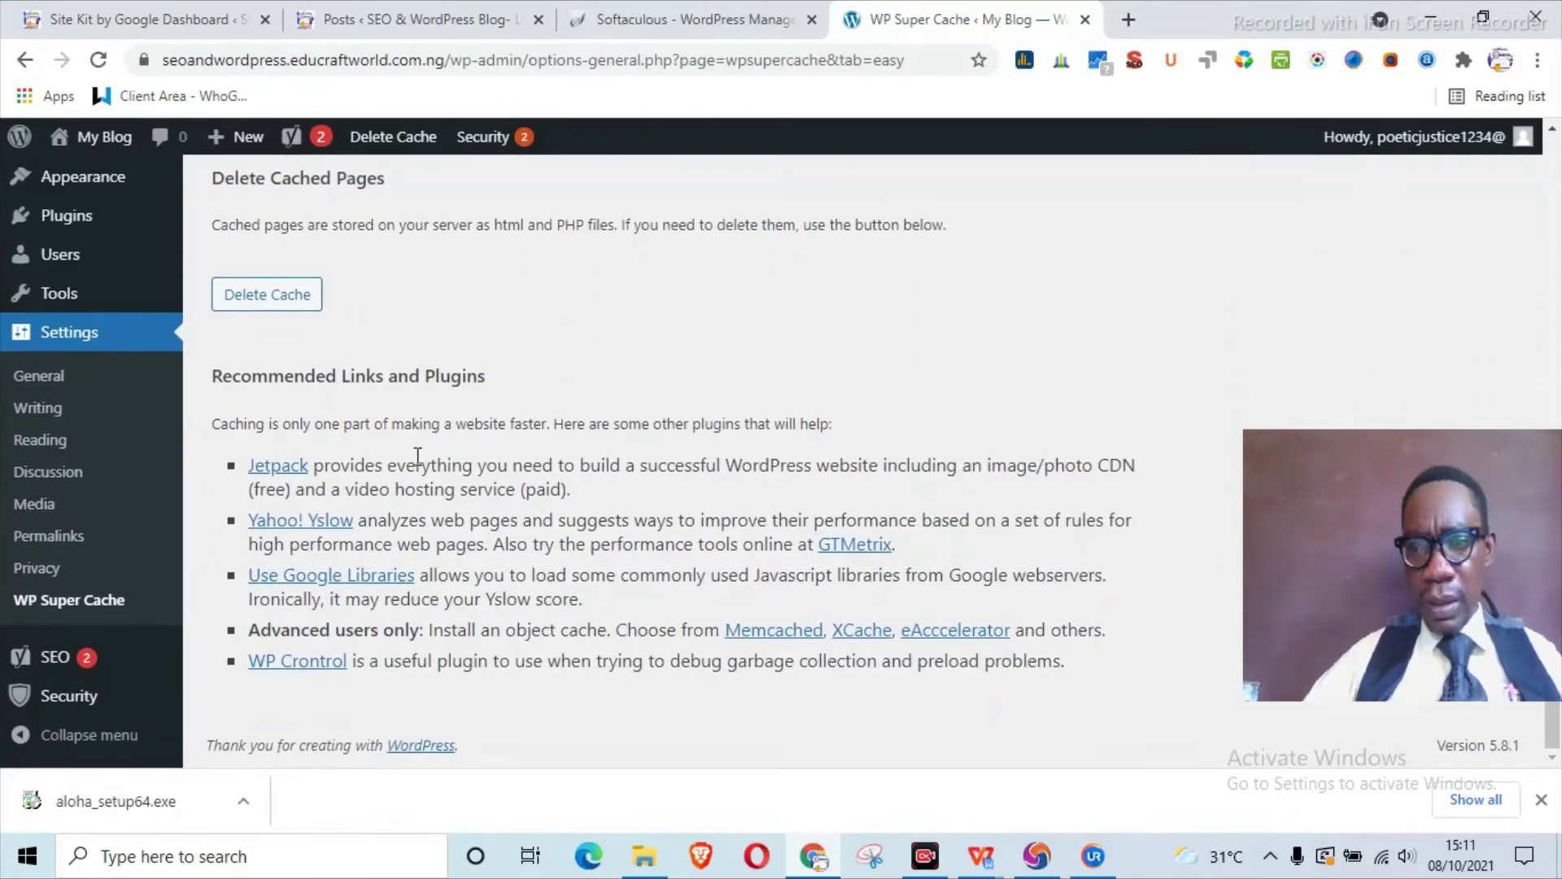
{"action": "scroll", "coordinate": [418, 457], "scroll_direction": "up", "scroll_amount": 10}
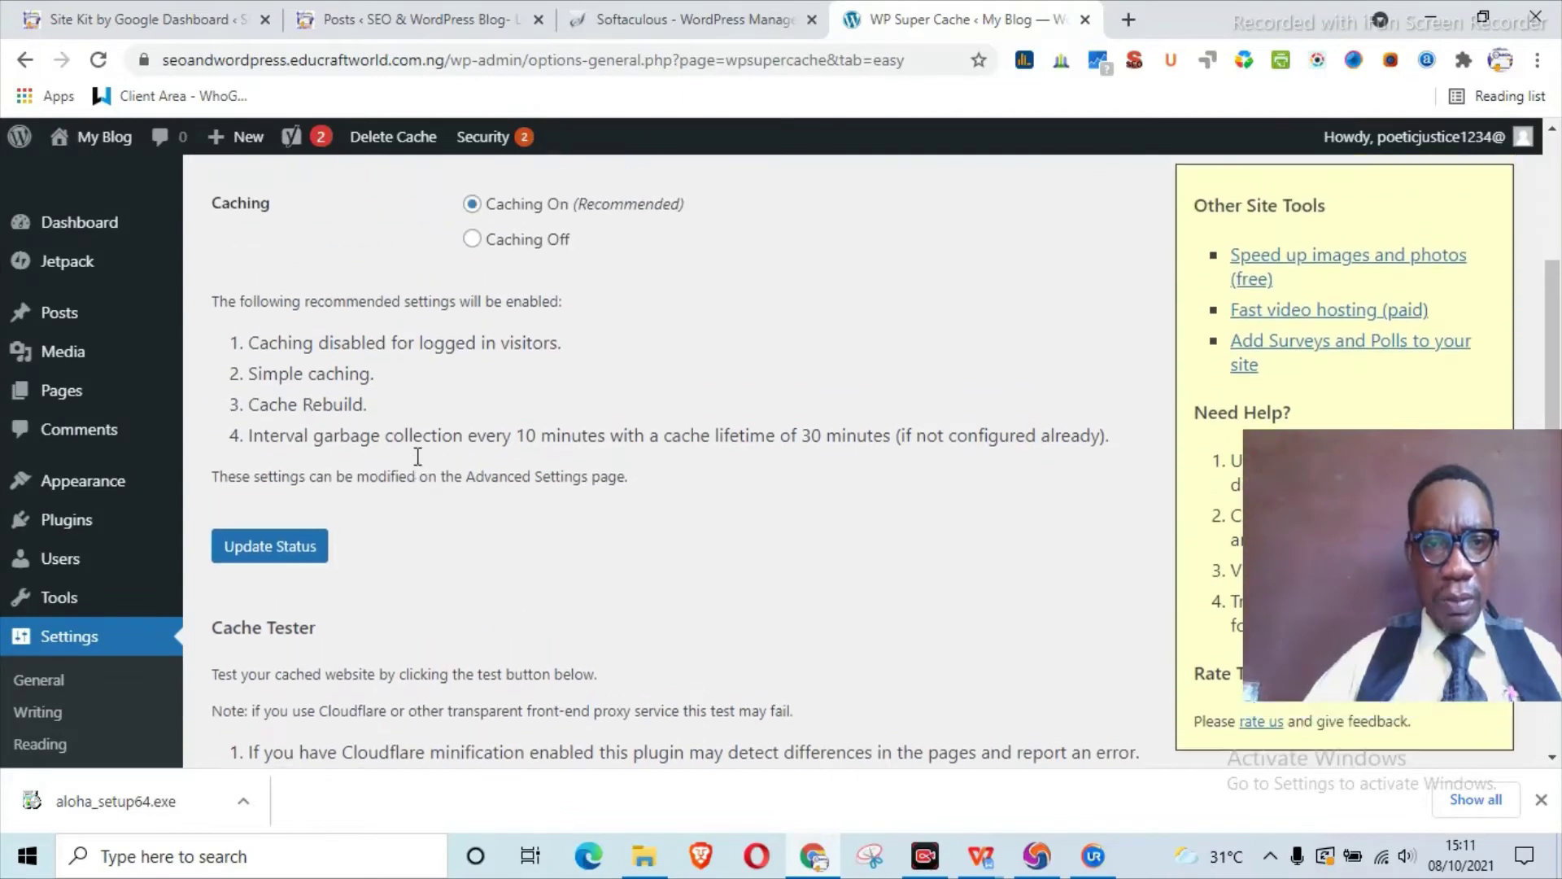
{"action": "scroll", "coordinate": [418, 457], "scroll_direction": "up", "scroll_amount": 2}
Step: On the Advanced tab, enable page compression and 304 browser caching
{"action": "left_click", "coordinate": [326, 226]}
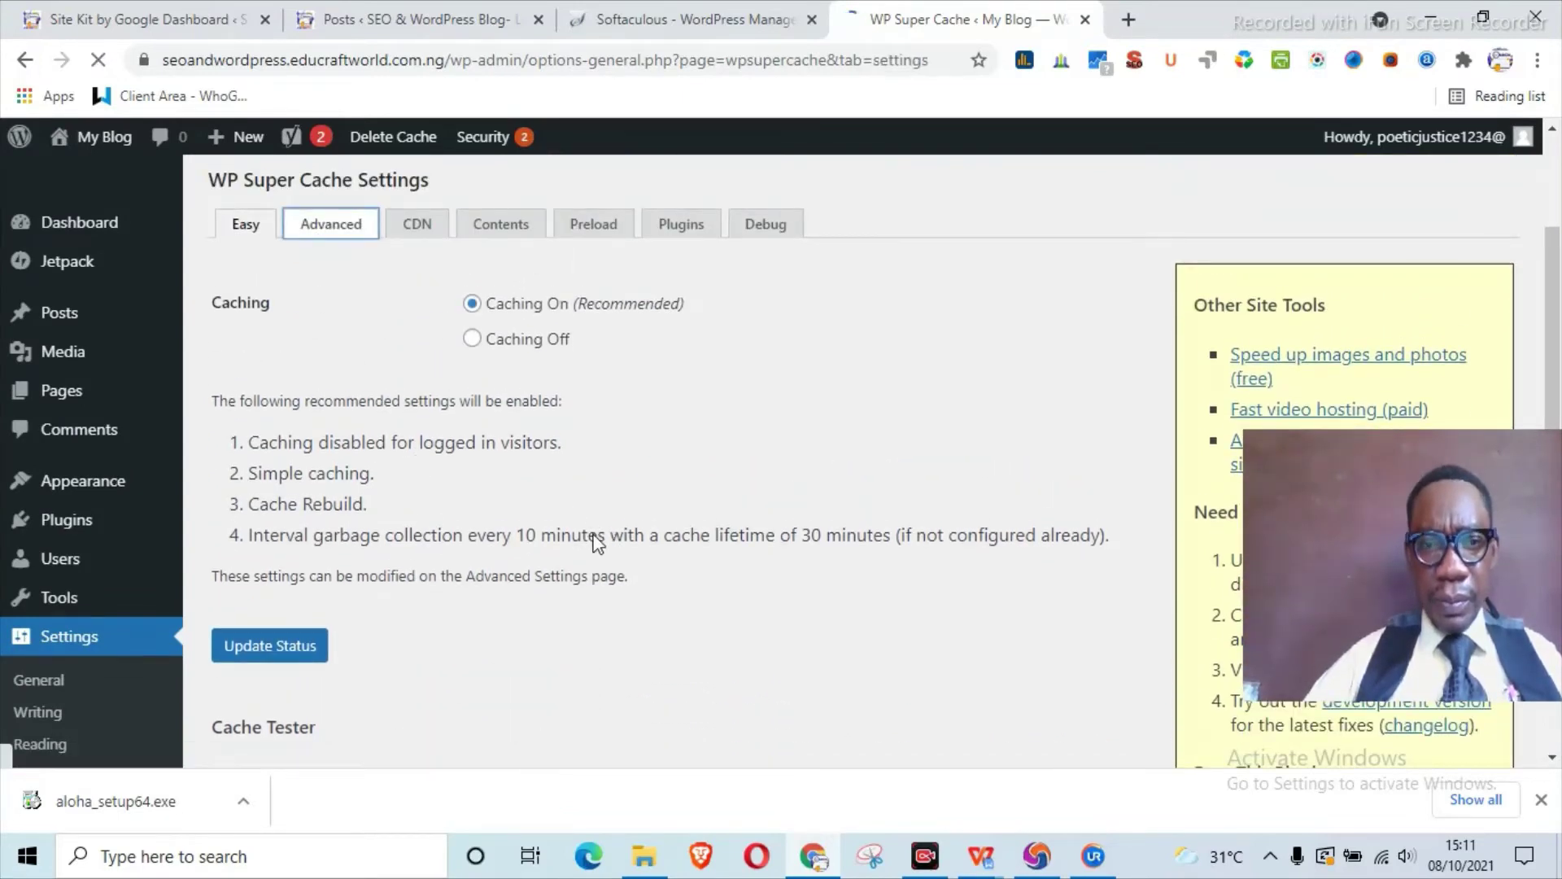
{"action": "scroll", "coordinate": [595, 545], "scroll_direction": "down", "scroll_amount": 3}
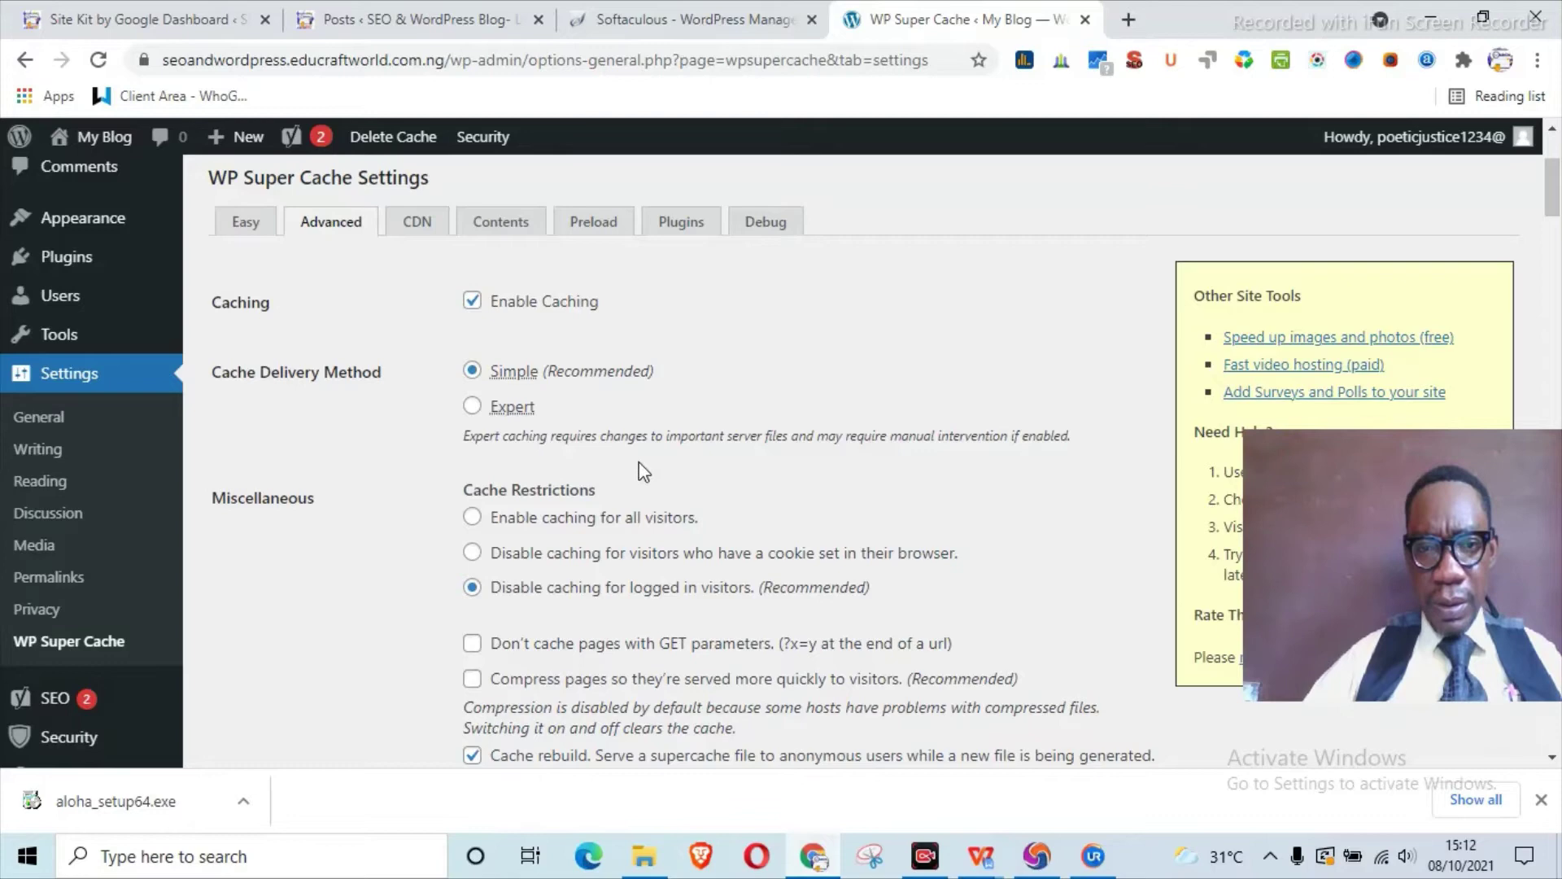
{"action": "scroll", "coordinate": [643, 470], "scroll_direction": "down", "scroll_amount": 1}
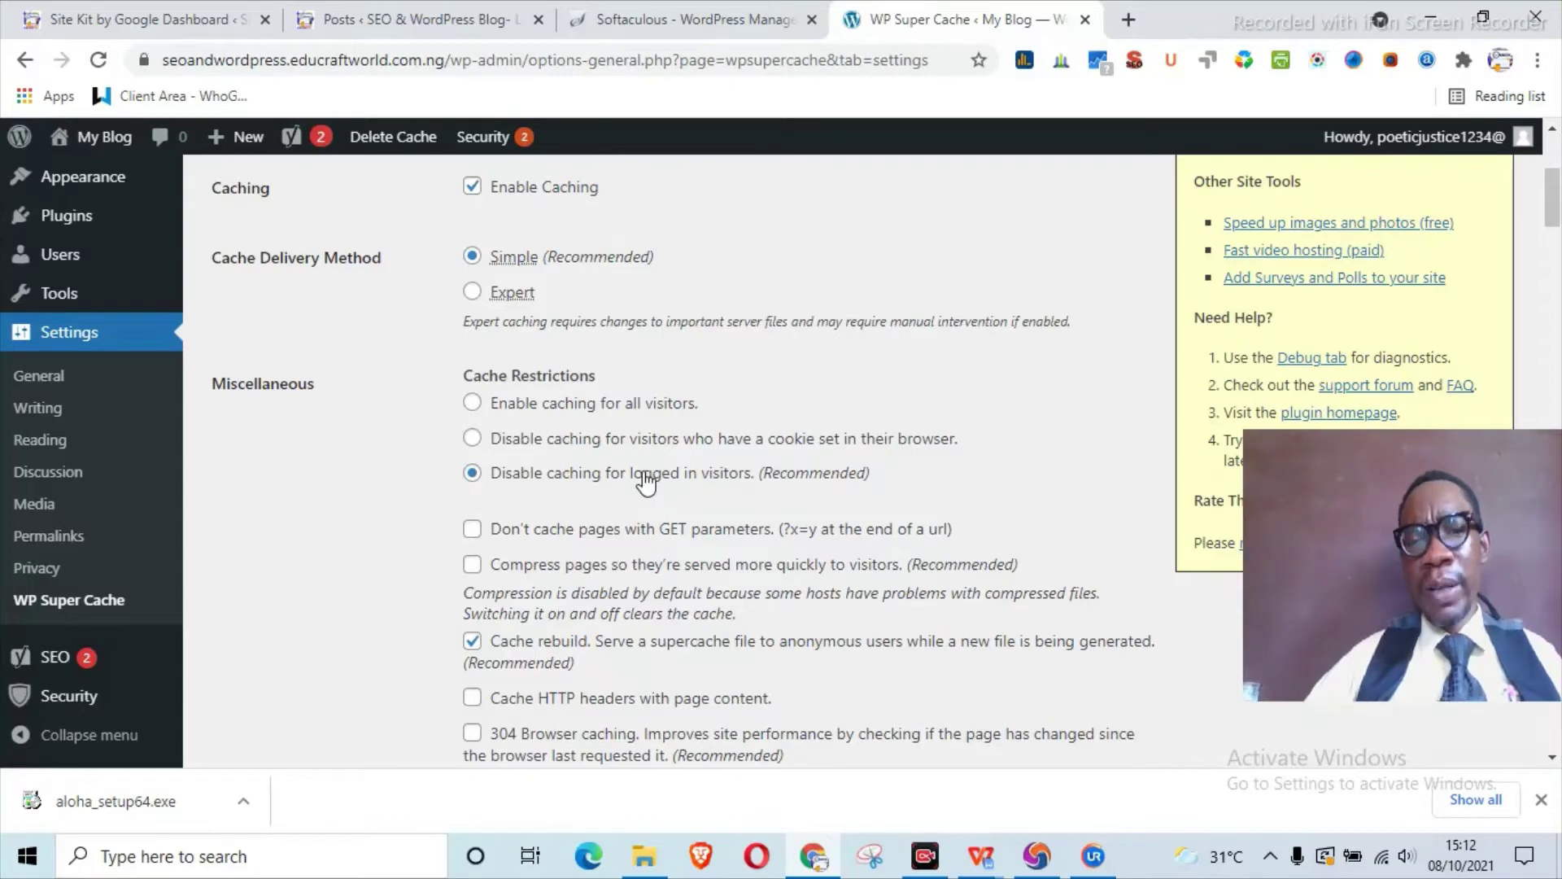
{"action": "scroll", "coordinate": [647, 482], "scroll_direction": "down", "scroll_amount": 1}
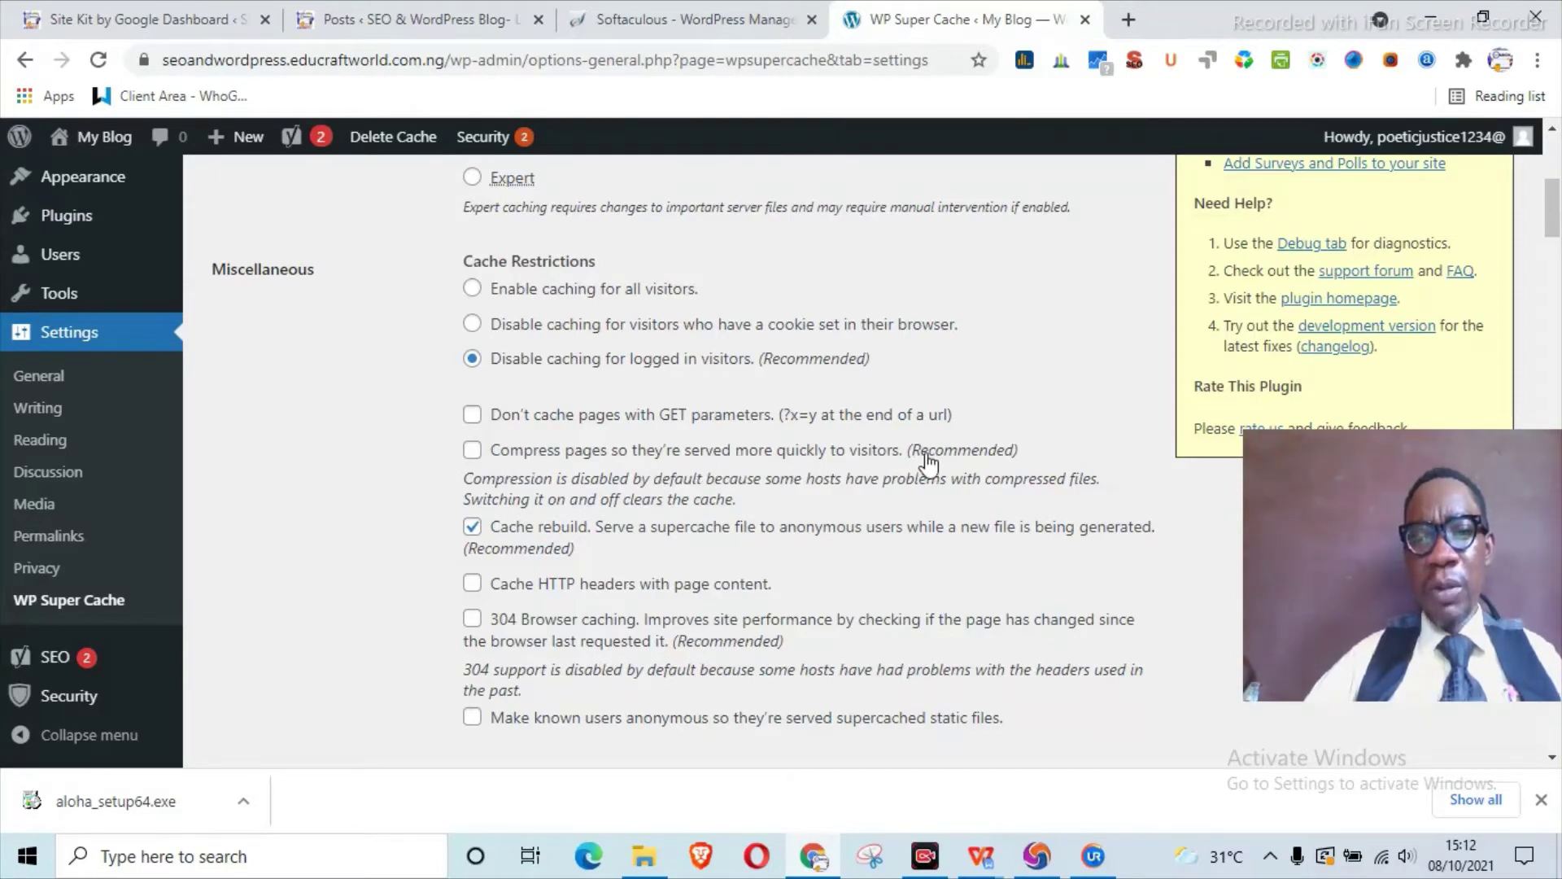
{"action": "left_click", "coordinate": [472, 450]}
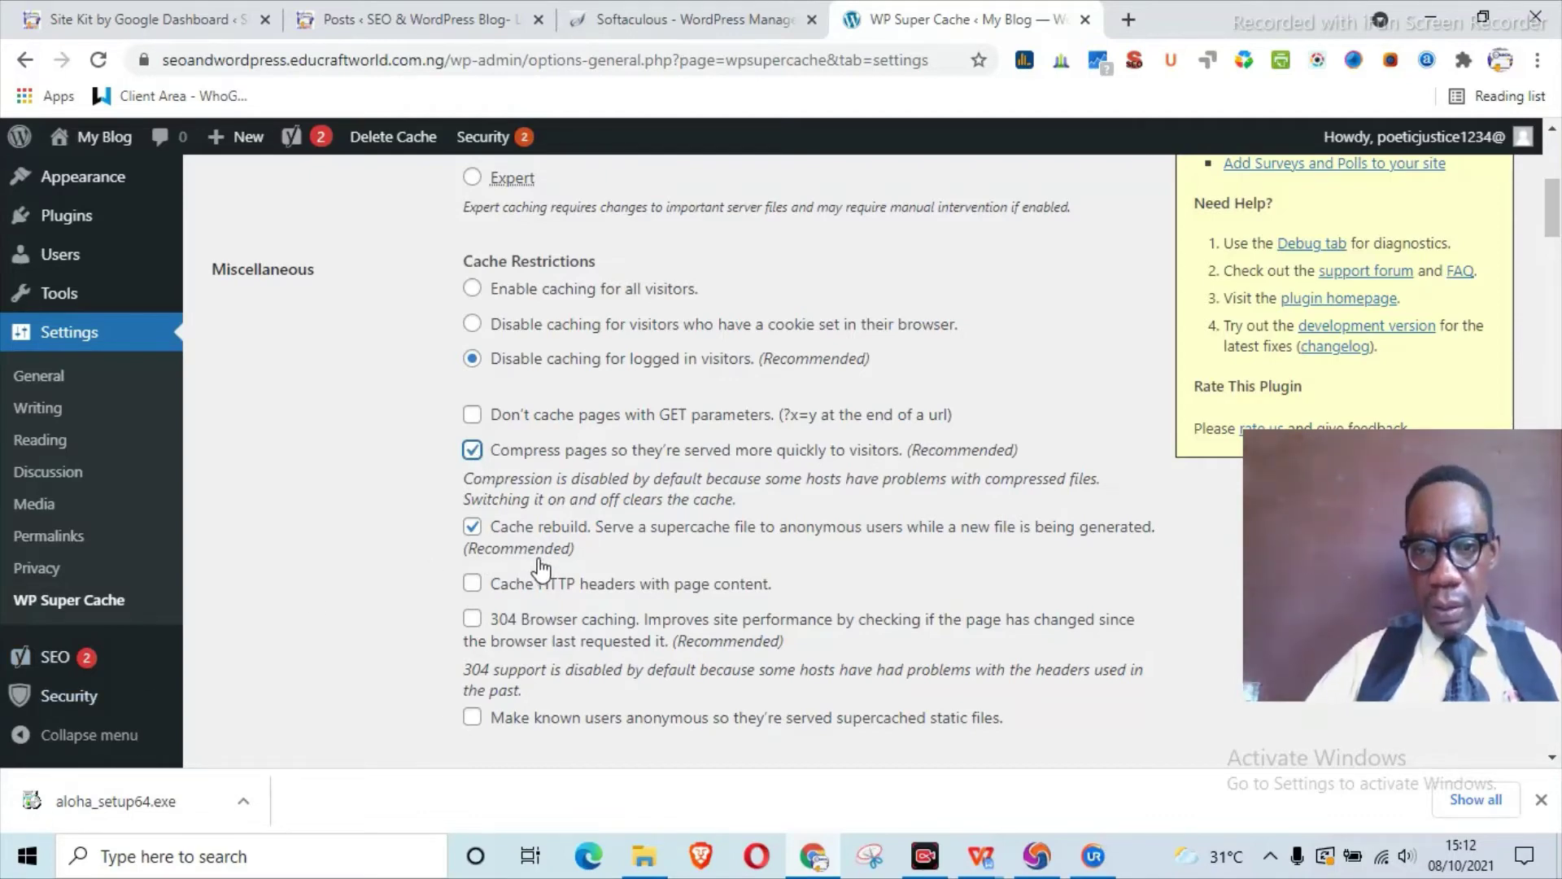
{"action": "scroll", "coordinate": [659, 584], "scroll_direction": "down", "scroll_amount": 2}
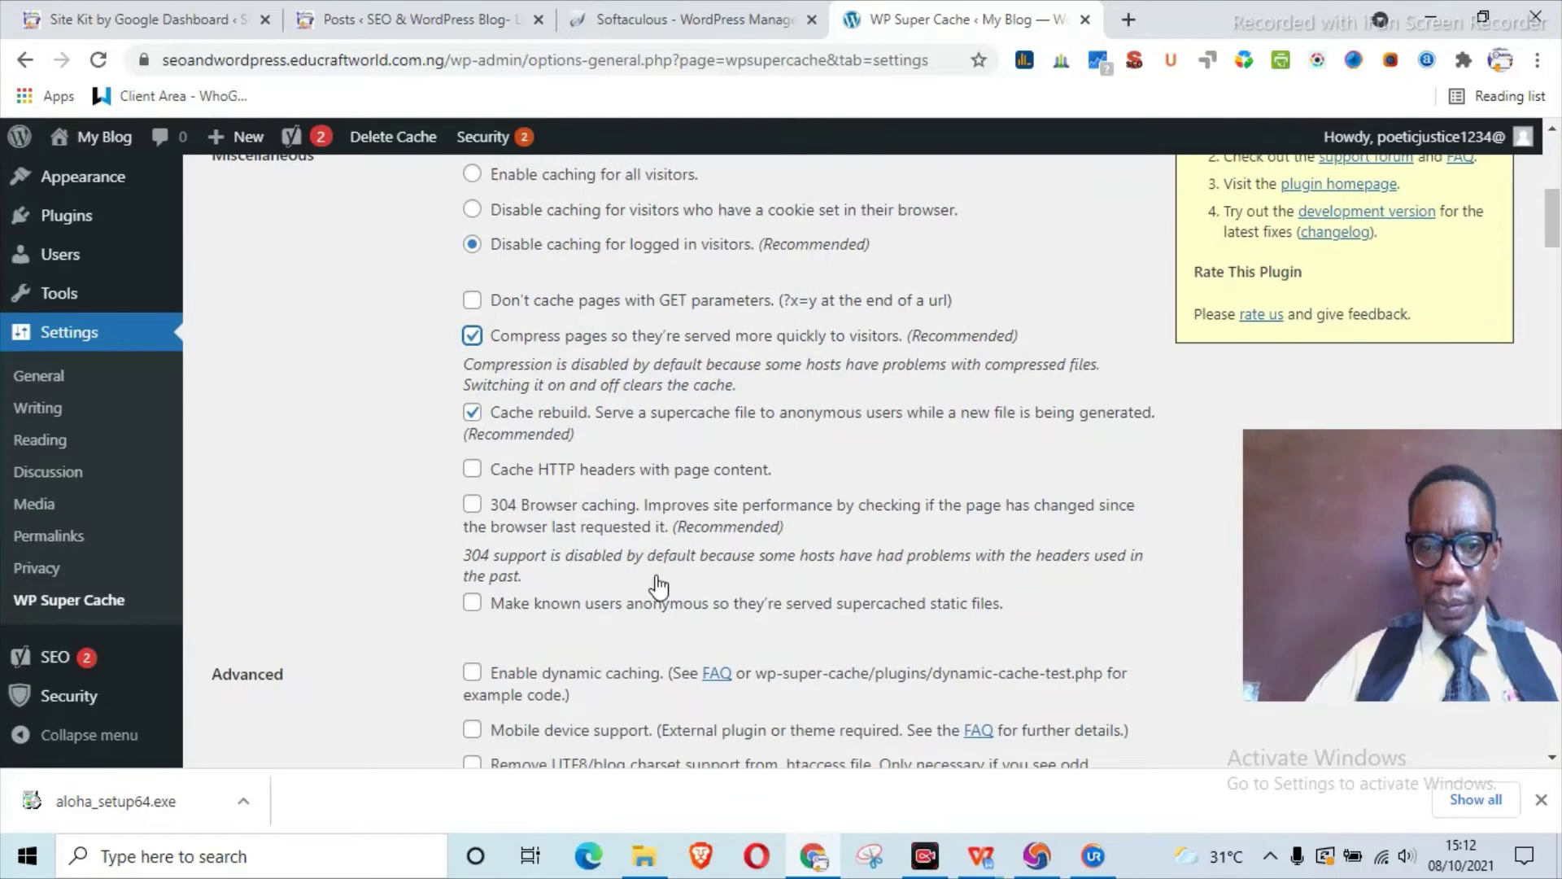
{"action": "left_click", "coordinate": [473, 504]}
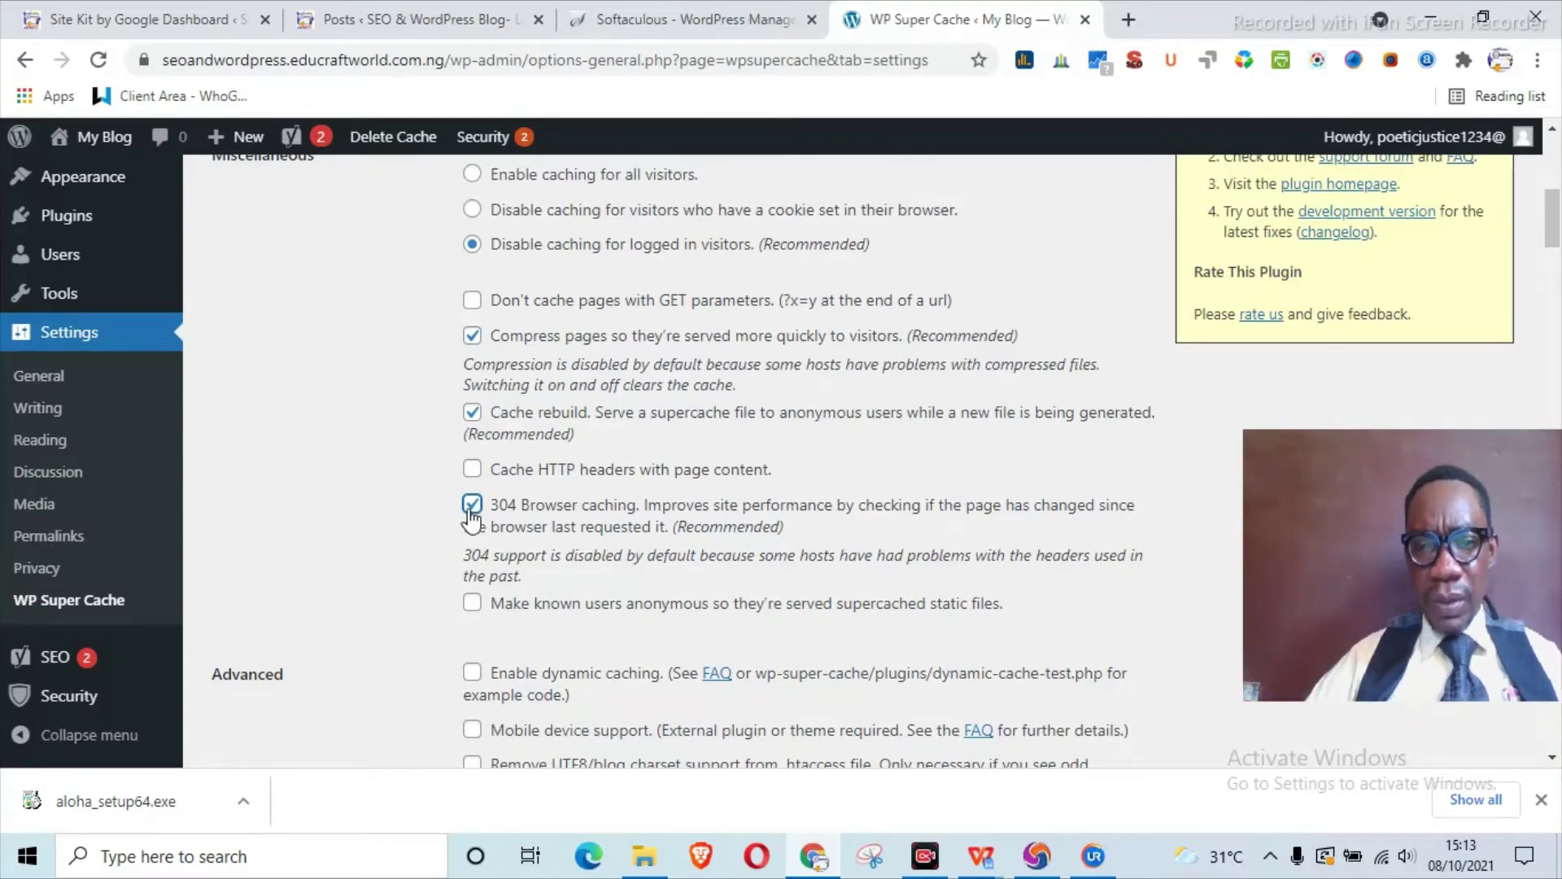
{"action": "scroll", "coordinate": [471, 517], "scroll_direction": "down", "scroll_amount": 3}
{"action": "scroll", "coordinate": [472, 518], "scroll_direction": "down", "scroll_amount": 2}
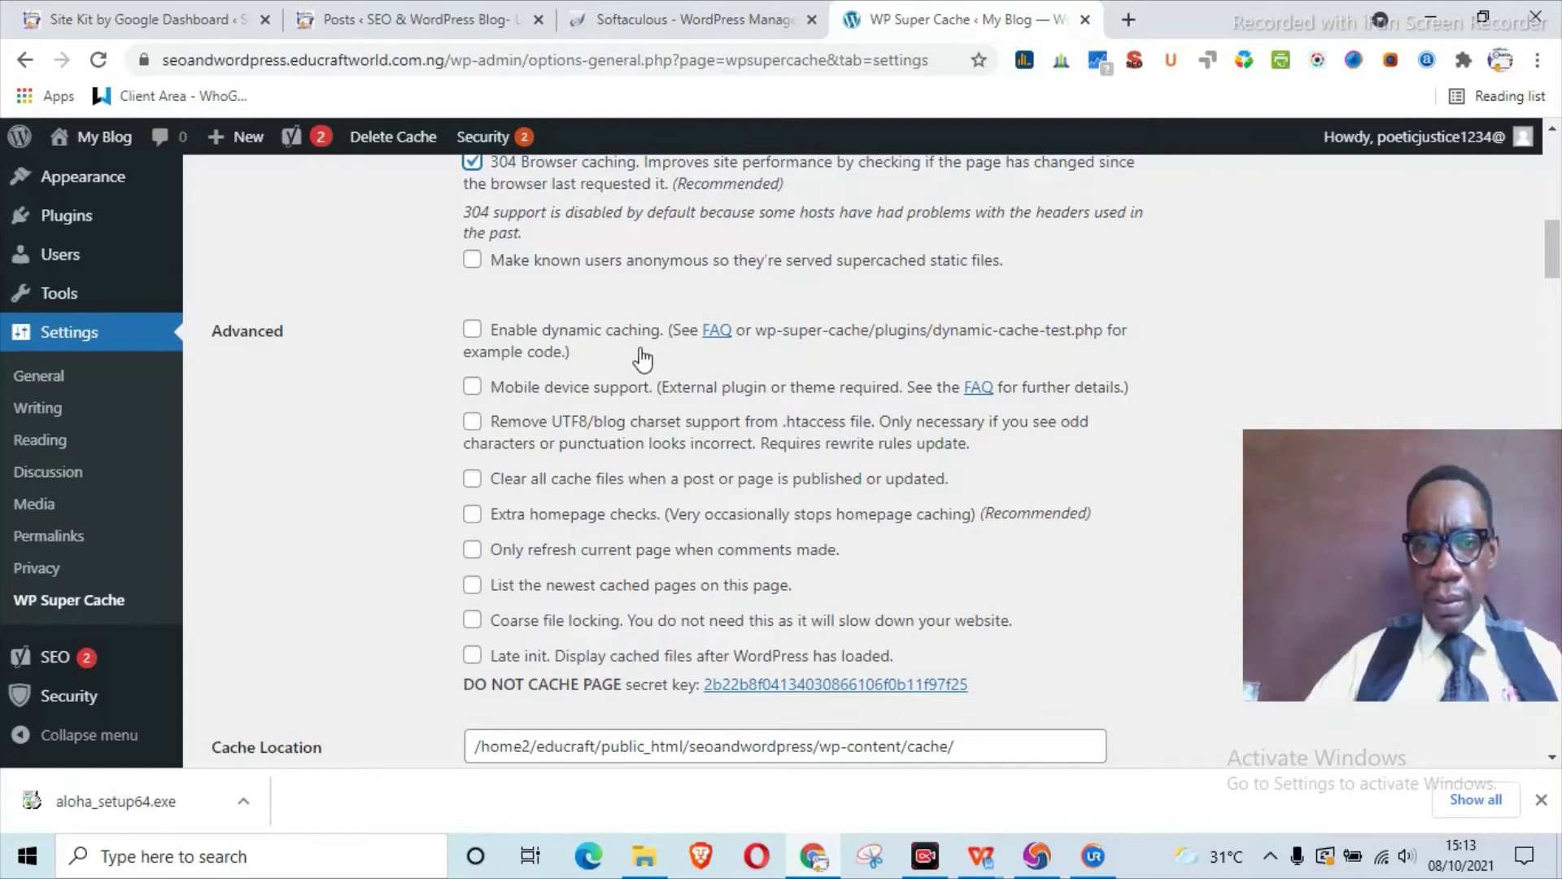
Step: Tick Extra homepage checks and save the advanced settings with Update Status
{"action": "scroll", "coordinate": [539, 356], "scroll_direction": "down", "scroll_amount": 1}
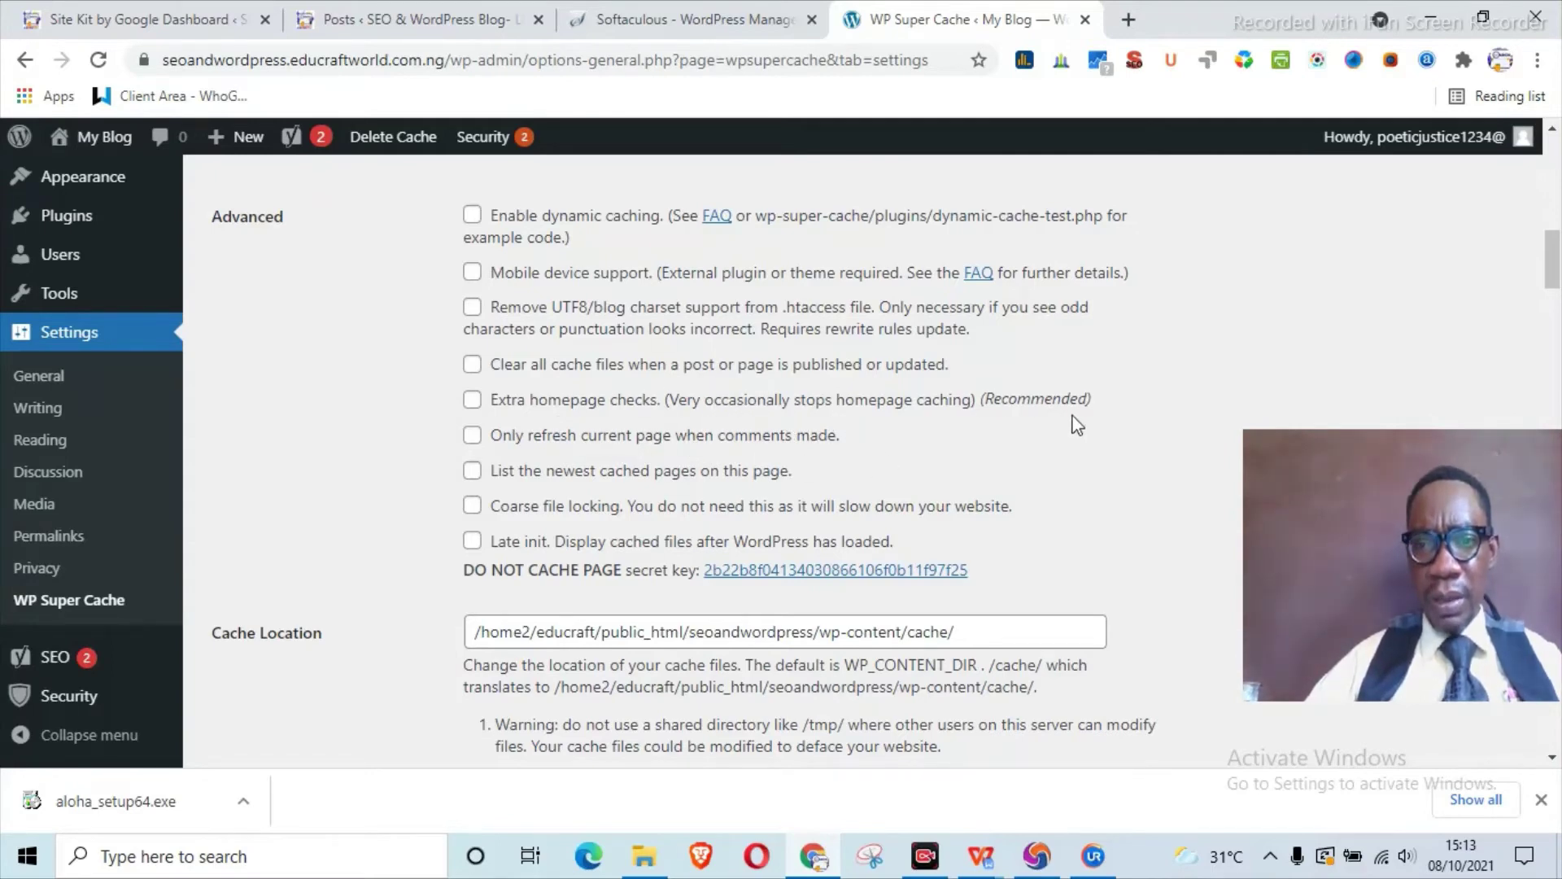
{"action": "left_click", "coordinate": [472, 399]}
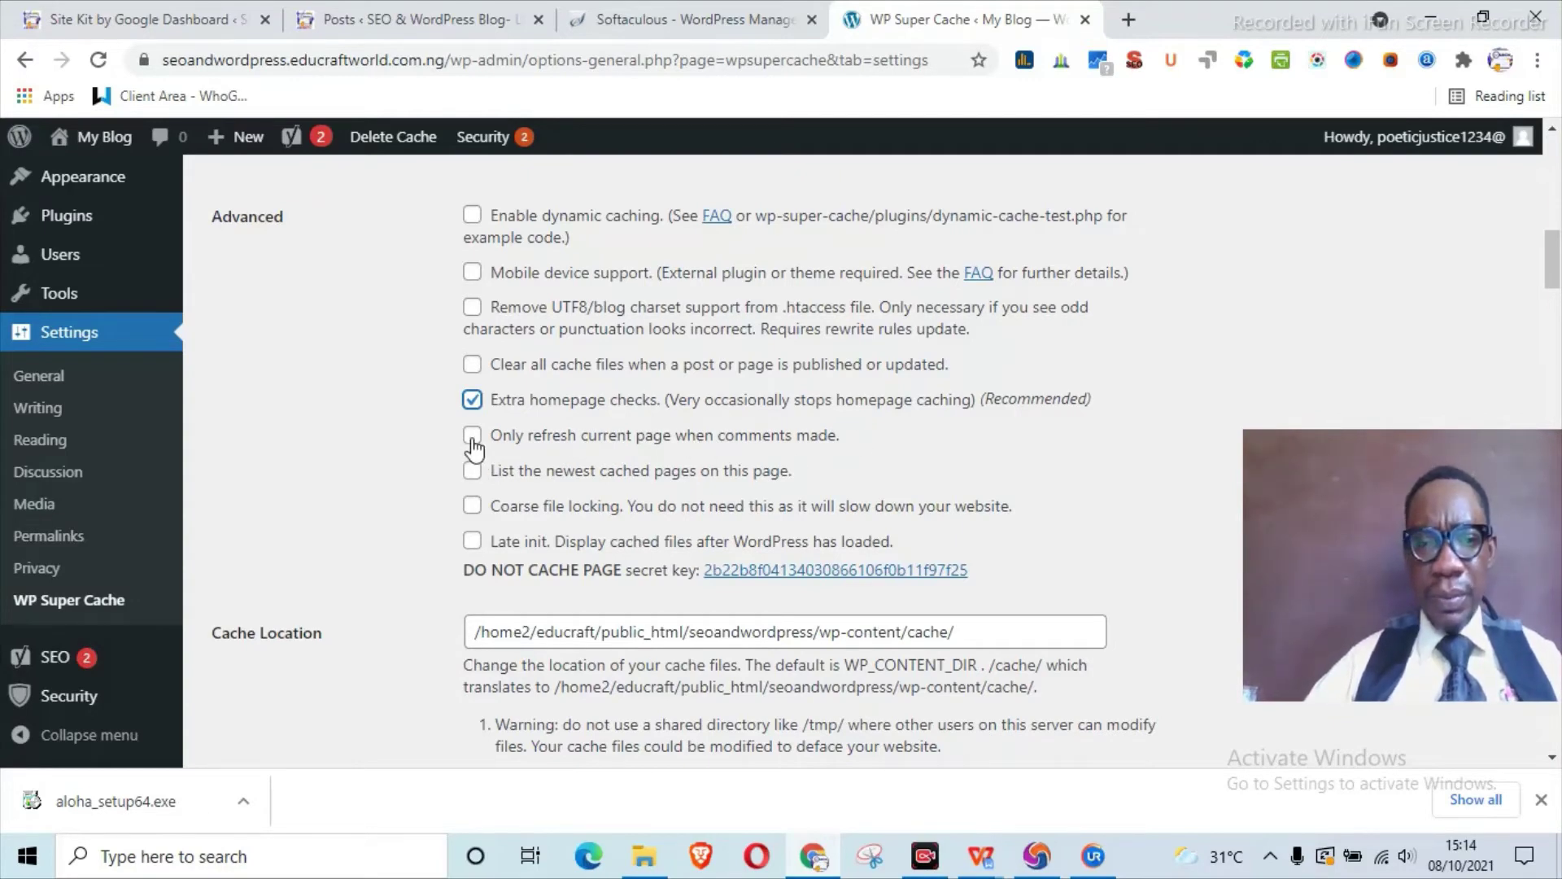
{"action": "scroll", "coordinate": [474, 448], "scroll_direction": "down", "scroll_amount": 10}
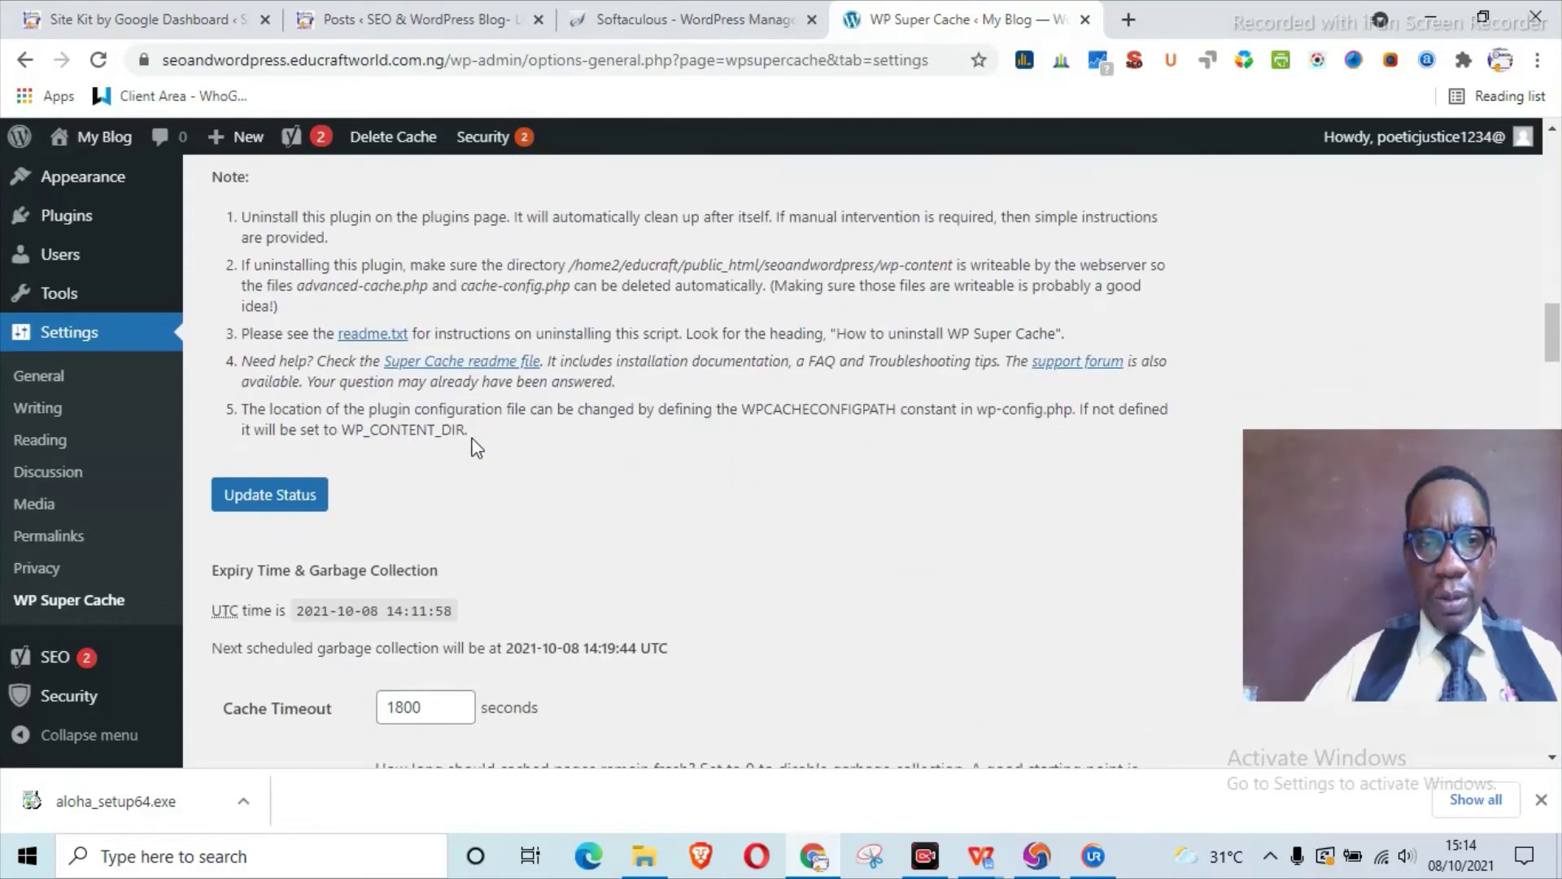
{"action": "left_click", "coordinate": [290, 498]}
{"action": "scroll", "coordinate": [496, 472], "scroll_direction": "down", "scroll_amount": 3}
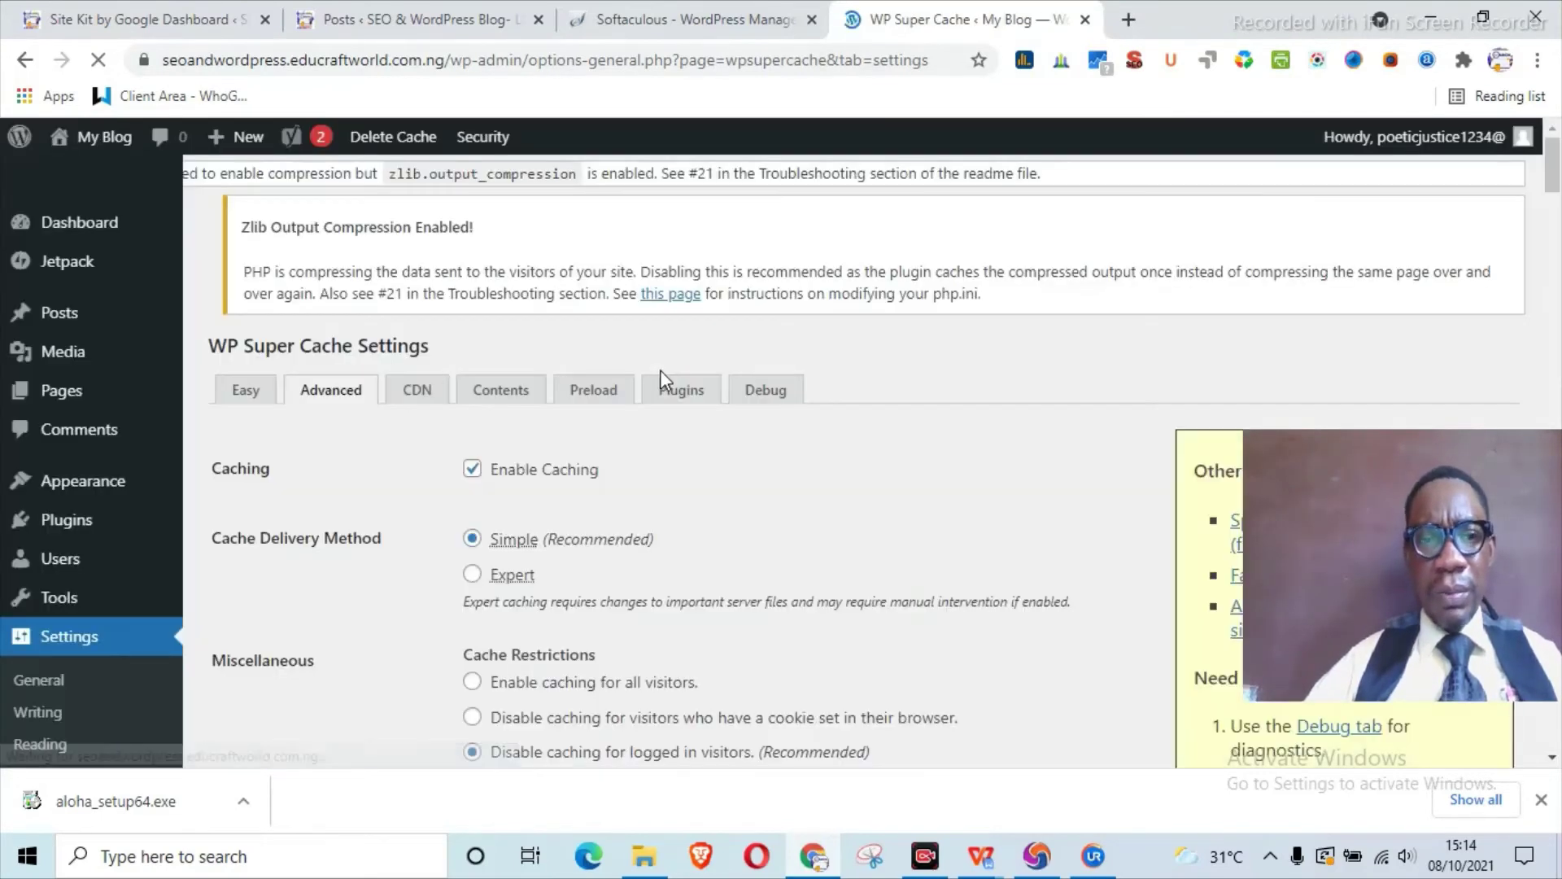
{"action": "scroll", "coordinate": [662, 374], "scroll_direction": "down", "scroll_amount": 12}
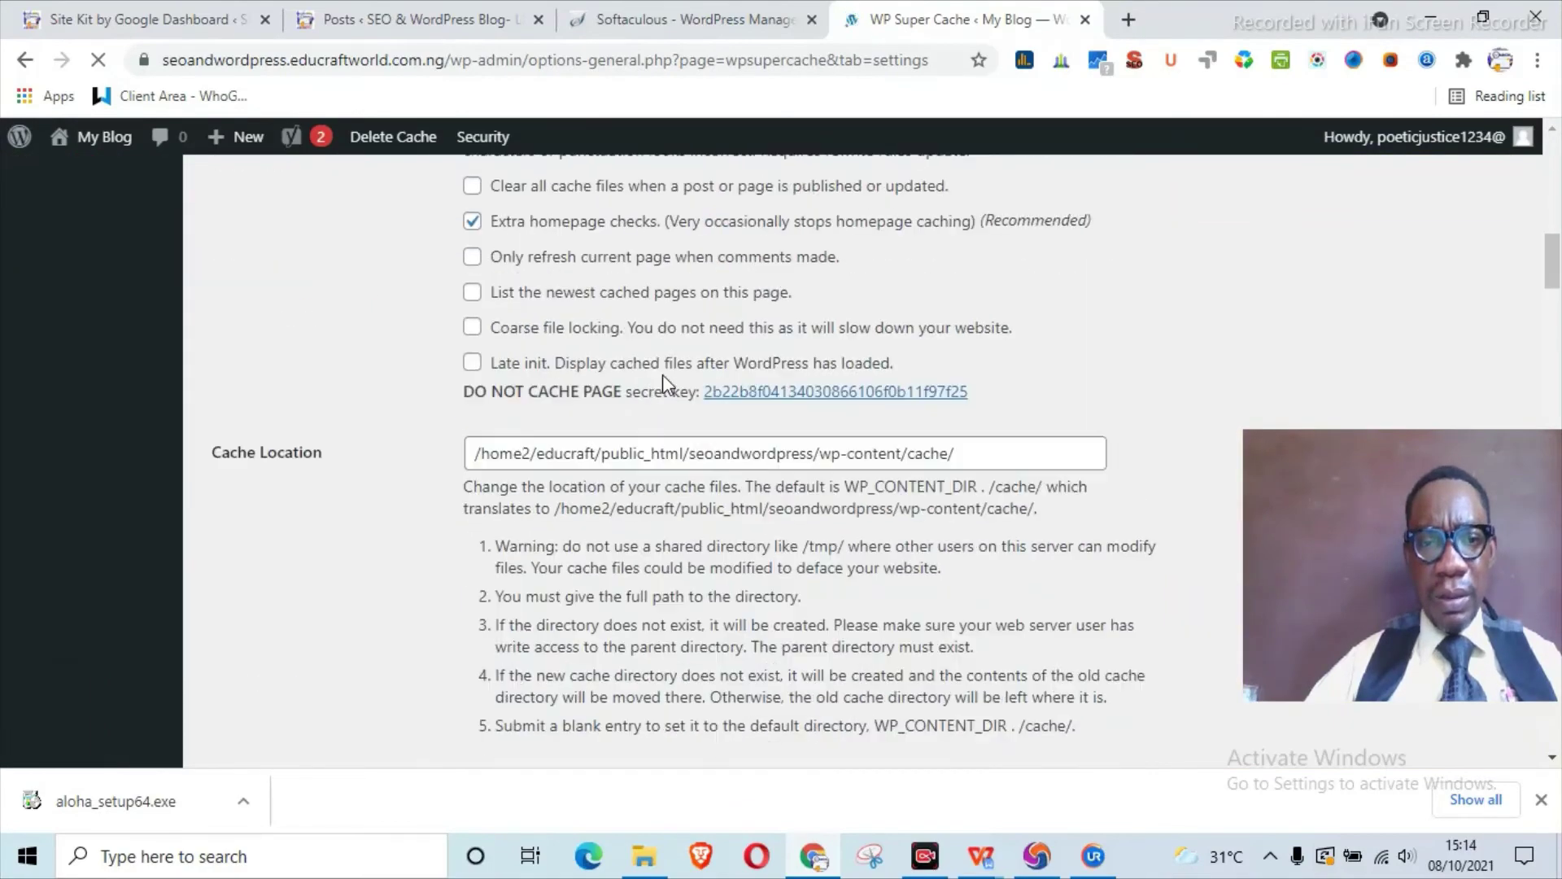
Step: Set cache timeout to 2400 seconds, weekly clock garbage collection with email notification, and save
{"action": "scroll", "coordinate": [664, 374], "scroll_direction": "down", "scroll_amount": 10}
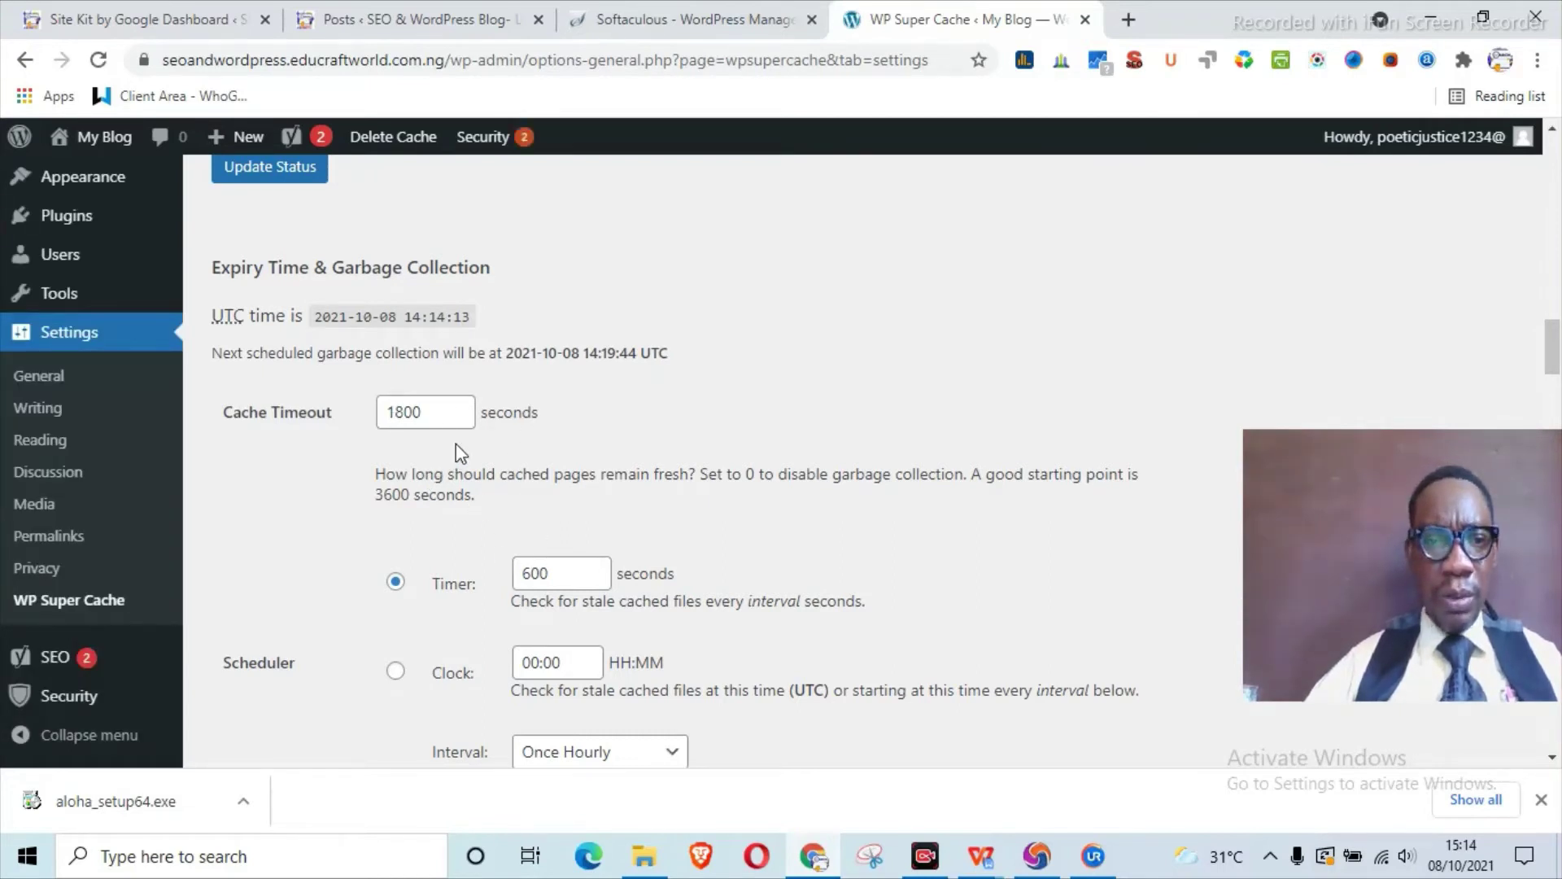
{"action": "scroll", "coordinate": [456, 443], "scroll_direction": "down", "scroll_amount": 1}
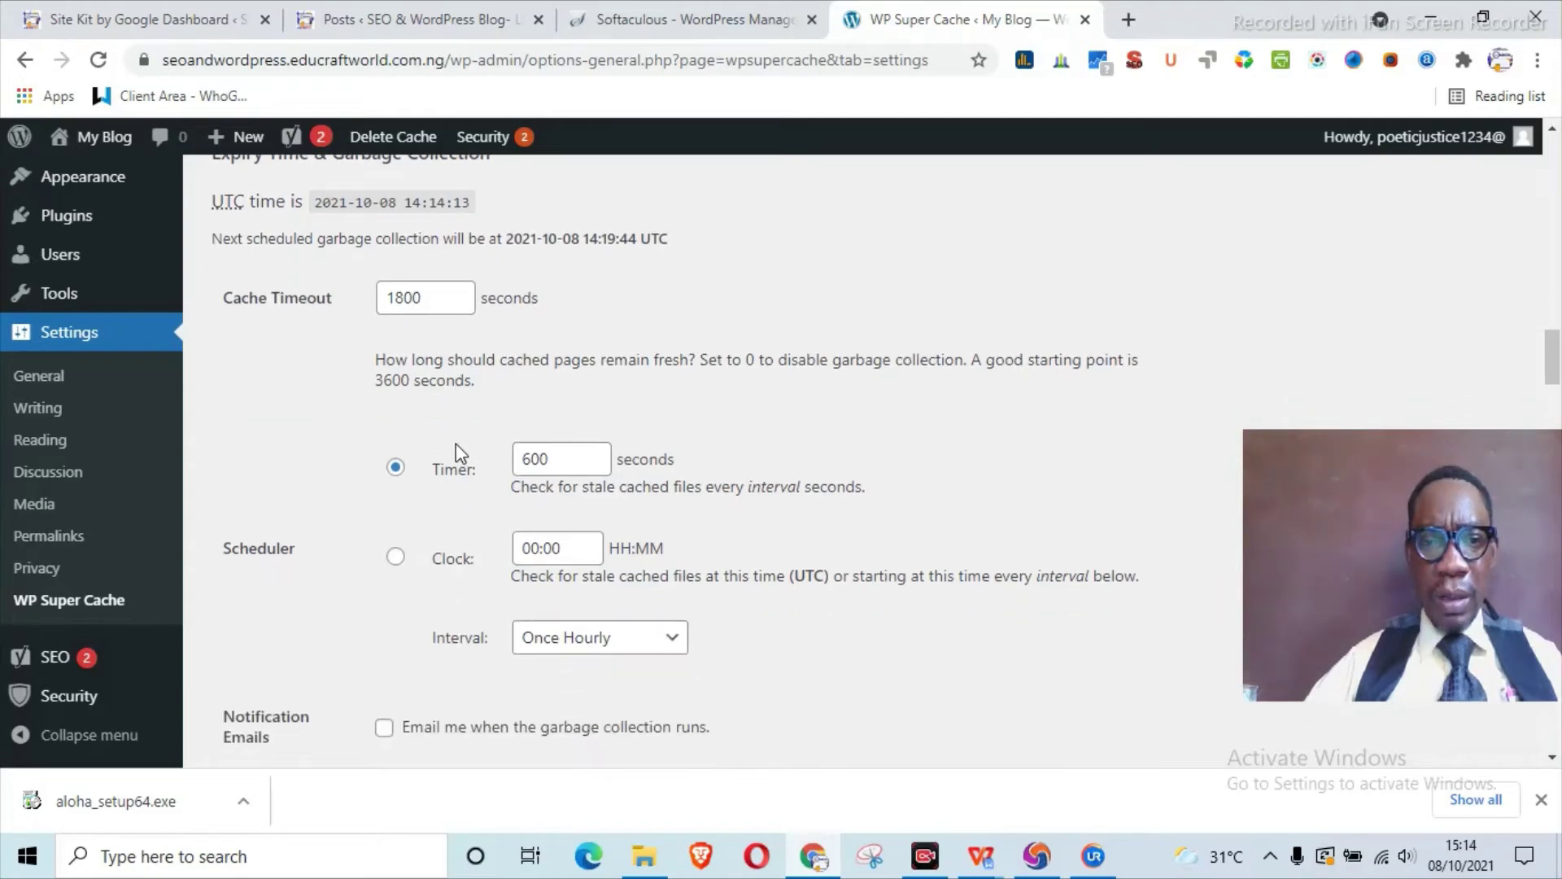
{"action": "left_click_drag", "start_coordinate": [427, 298], "coordinate": [384, 298]}
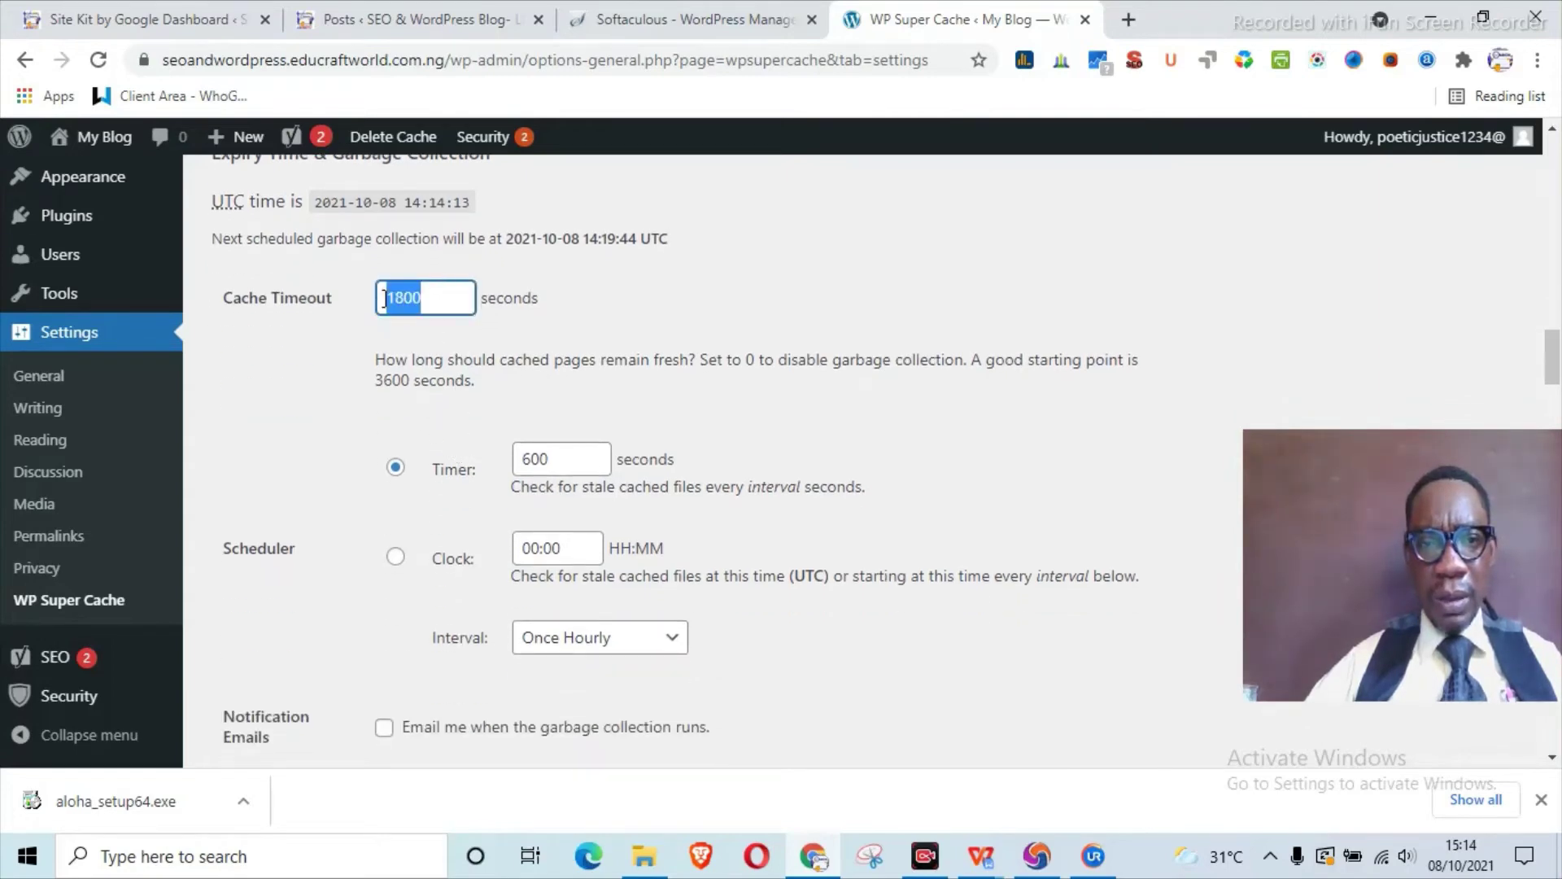
{"action": "type", "text": "24"}
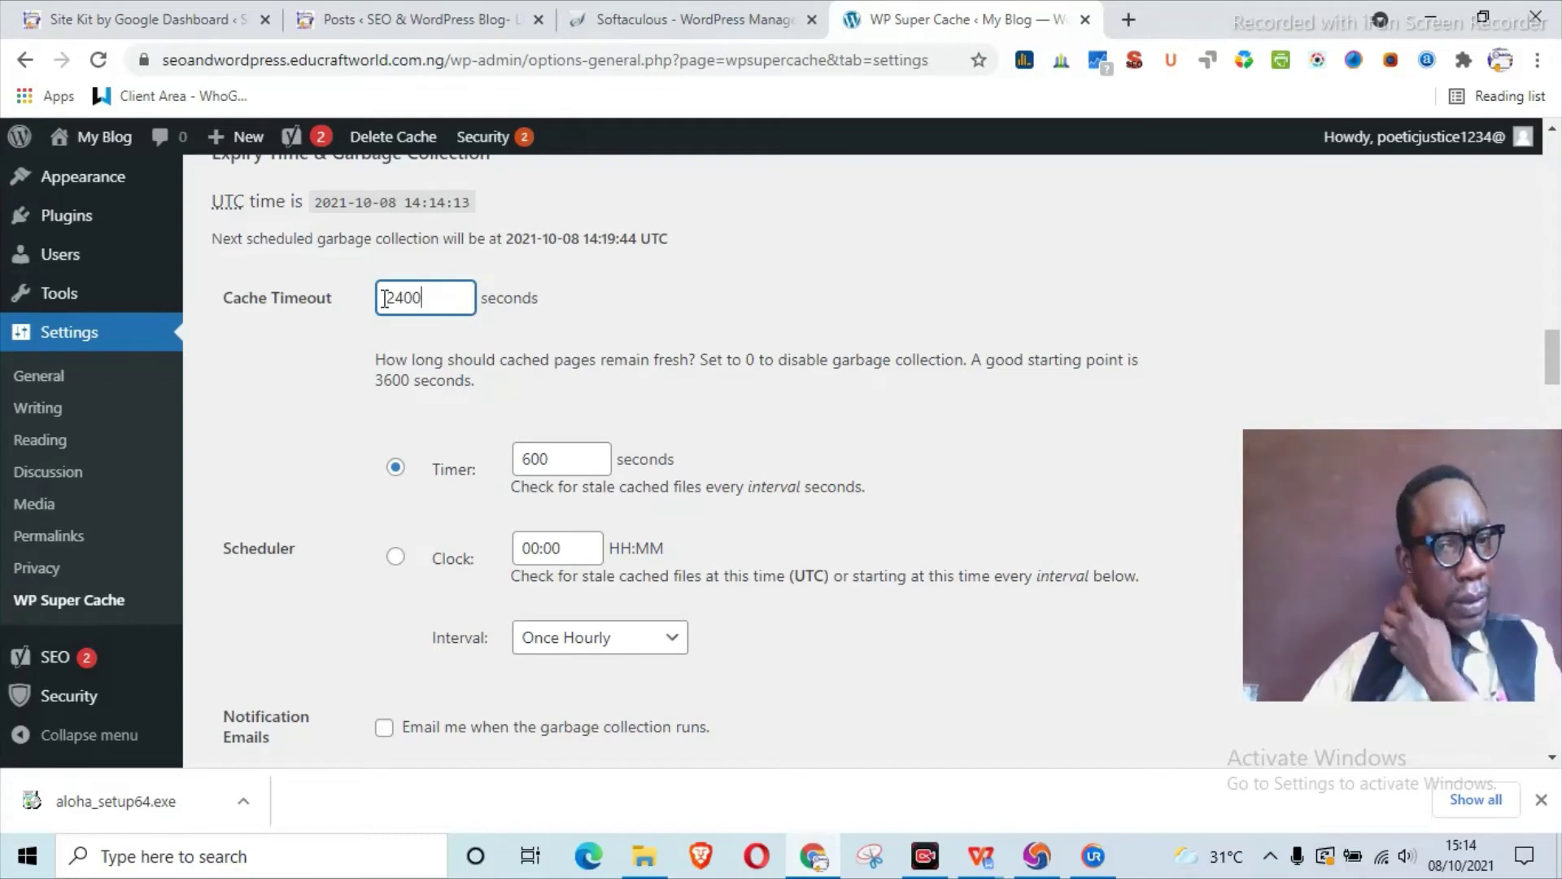
{"action": "scroll", "coordinate": [498, 472], "scroll_direction": "down", "scroll_amount": 2}
{"action": "left_click", "coordinate": [666, 411]}
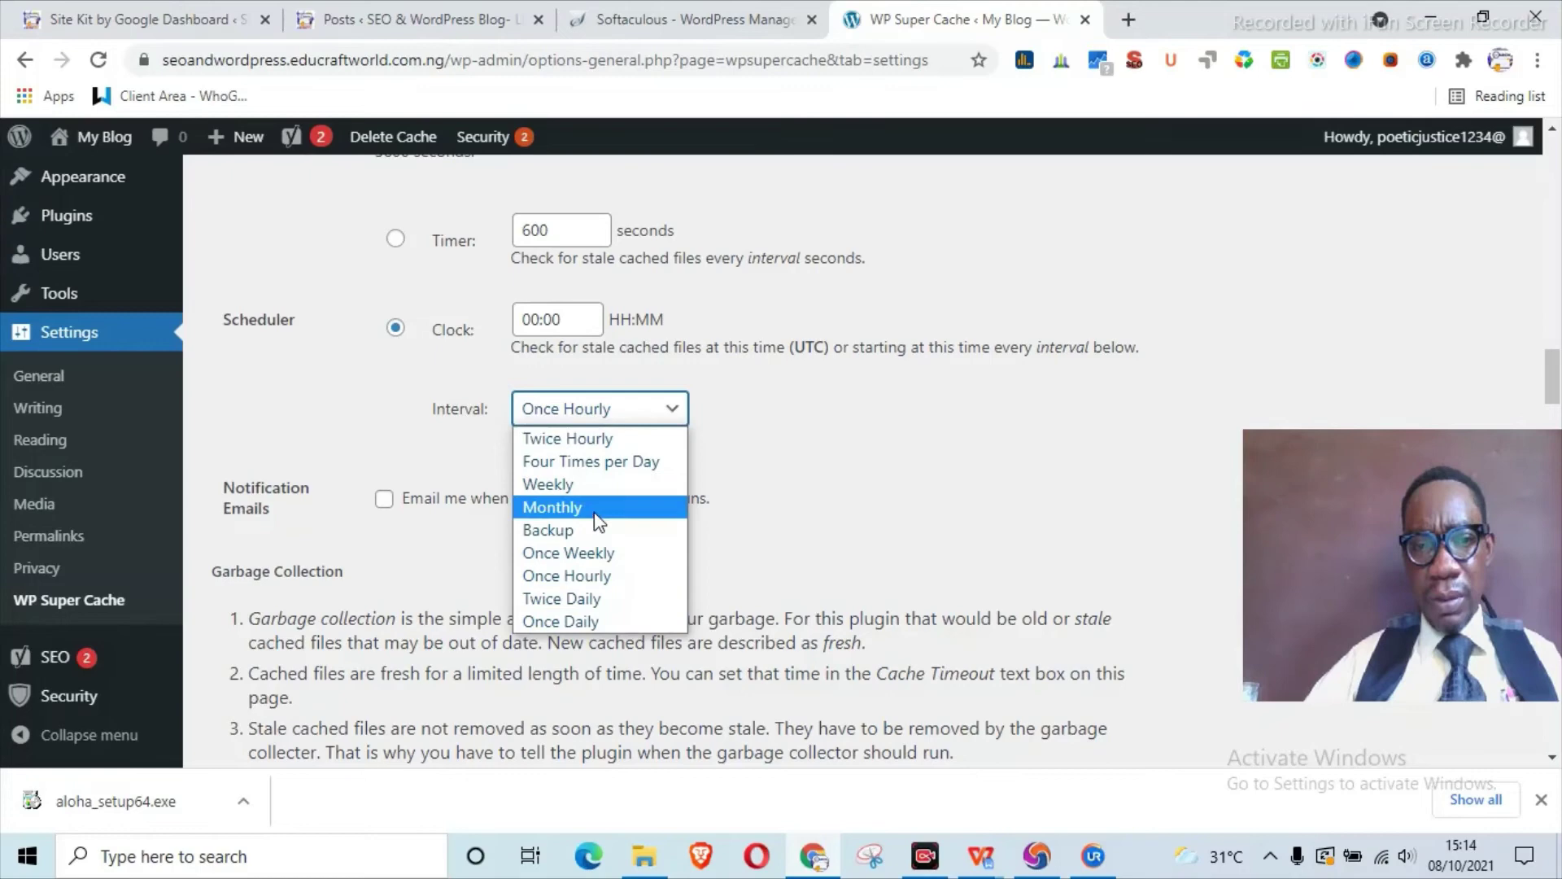
{"action": "left_click", "coordinate": [603, 490]}
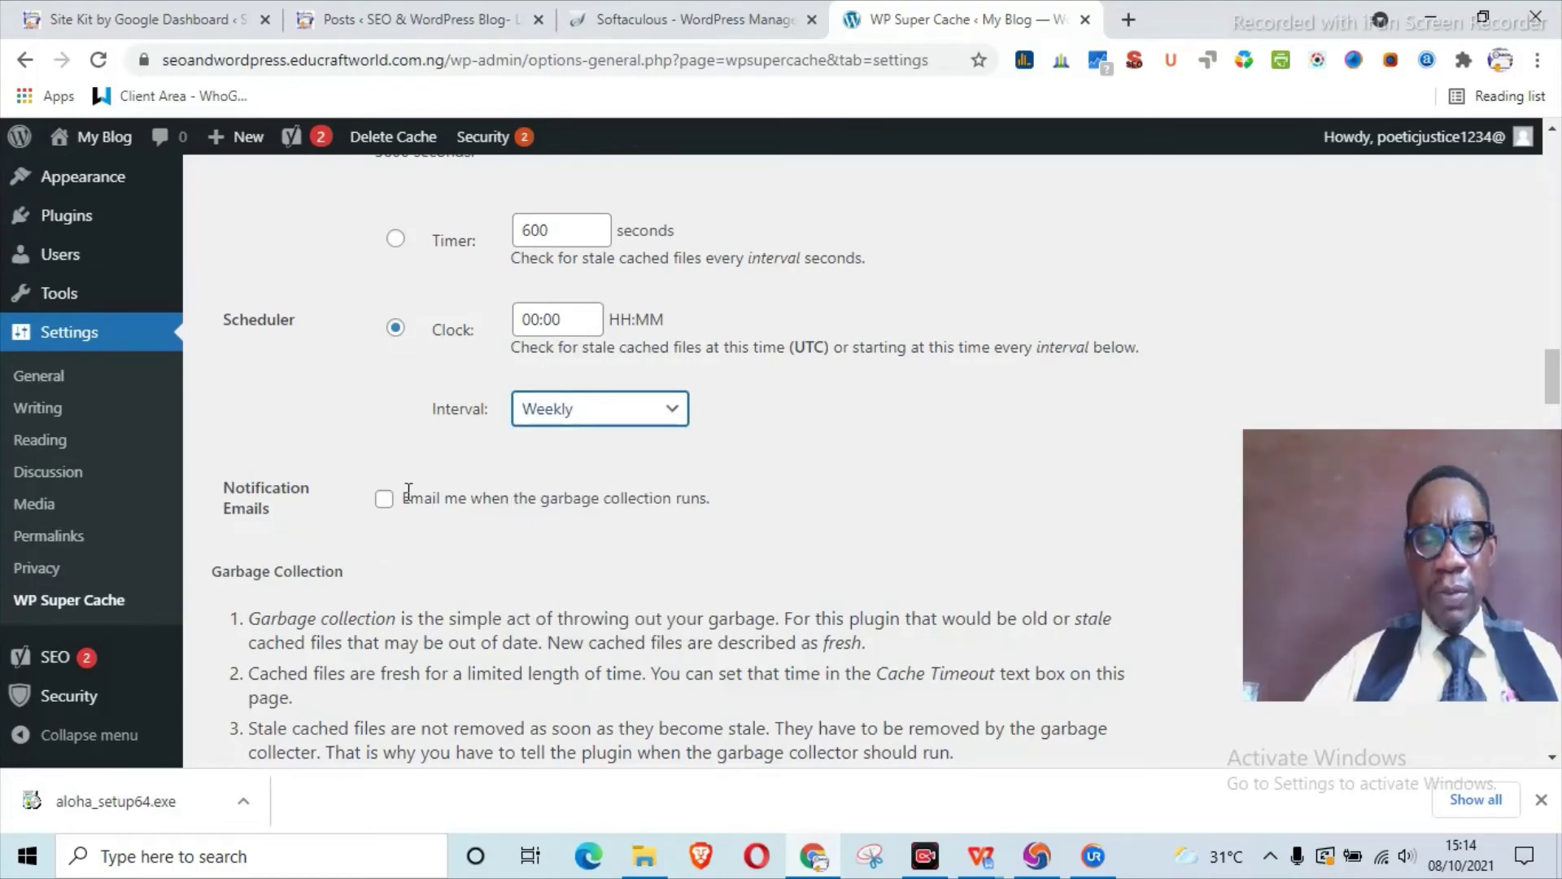
{"action": "scroll", "coordinate": [406, 493], "scroll_direction": "down", "scroll_amount": 1}
{"action": "left_click", "coordinate": [384, 385]}
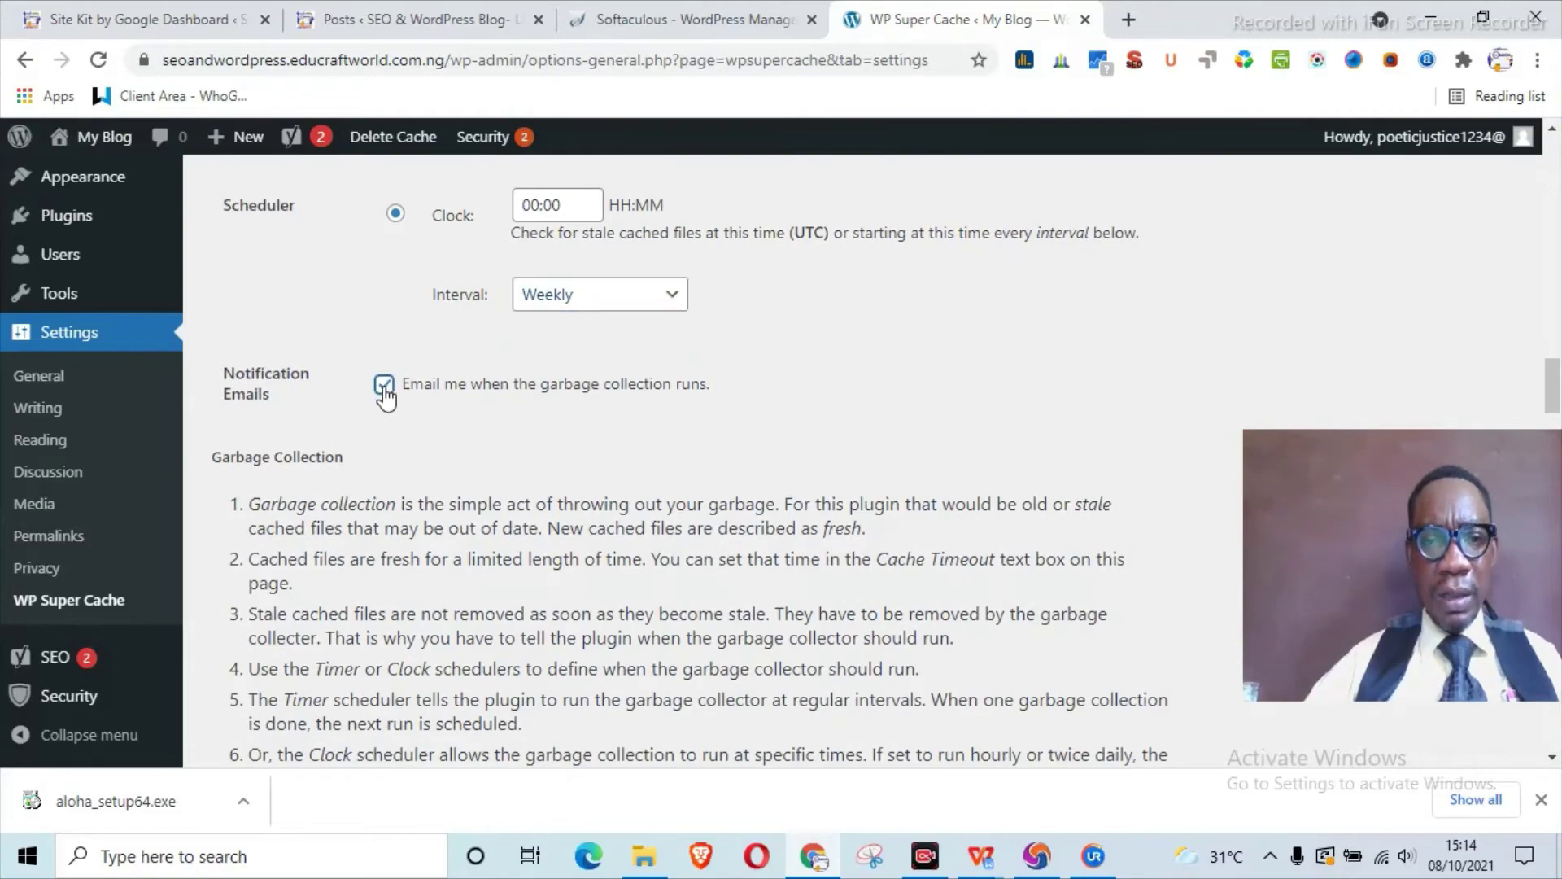
{"action": "scroll", "coordinate": [460, 423], "scroll_direction": "down", "scroll_amount": 15}
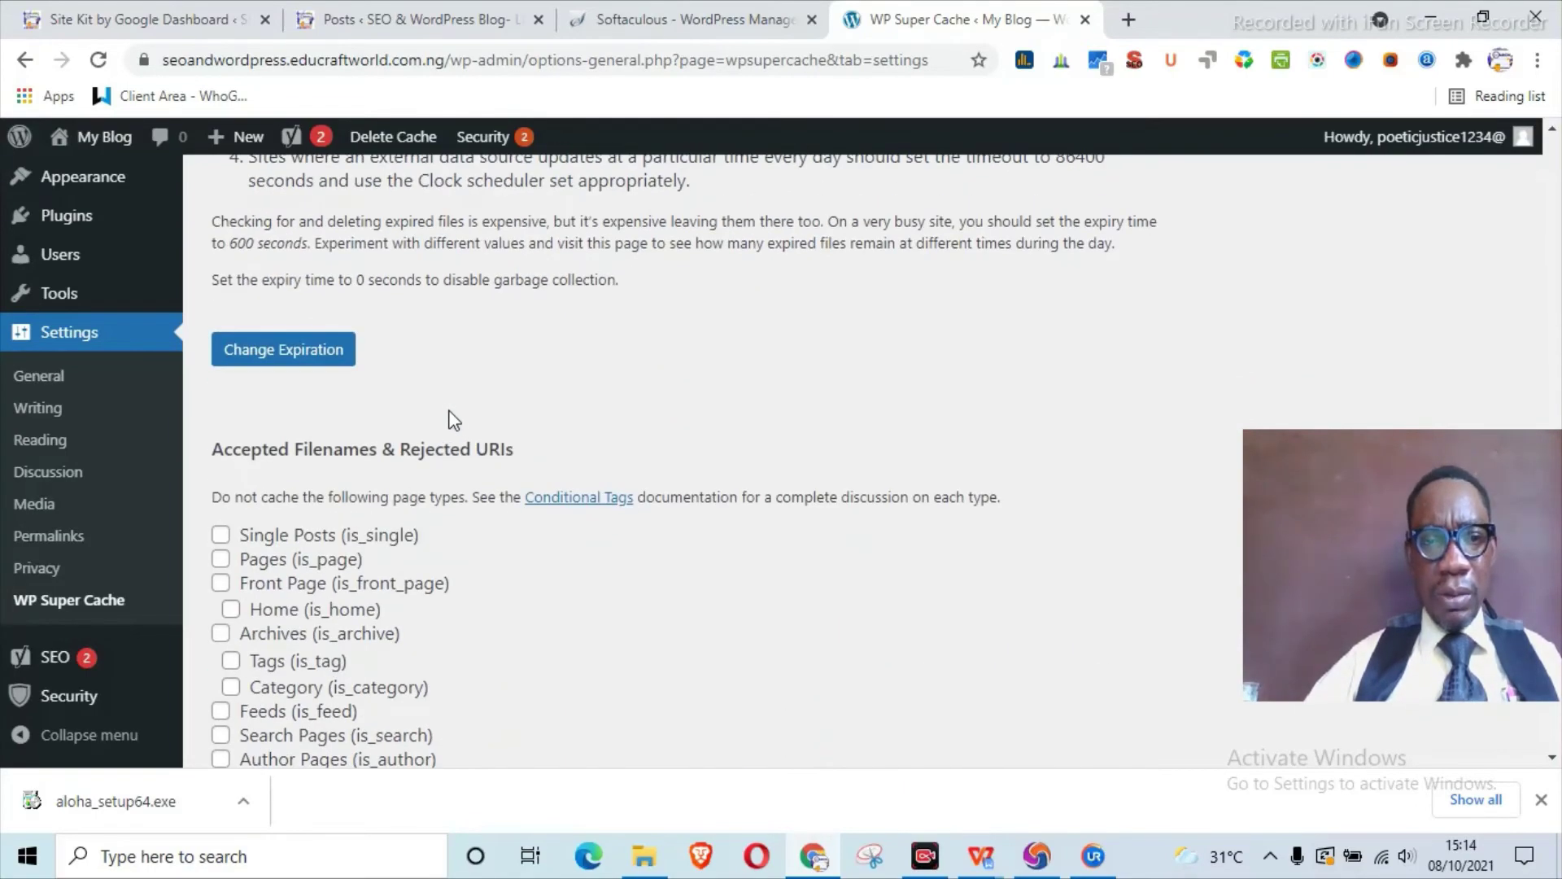
{"action": "left_click", "coordinate": [323, 358]}
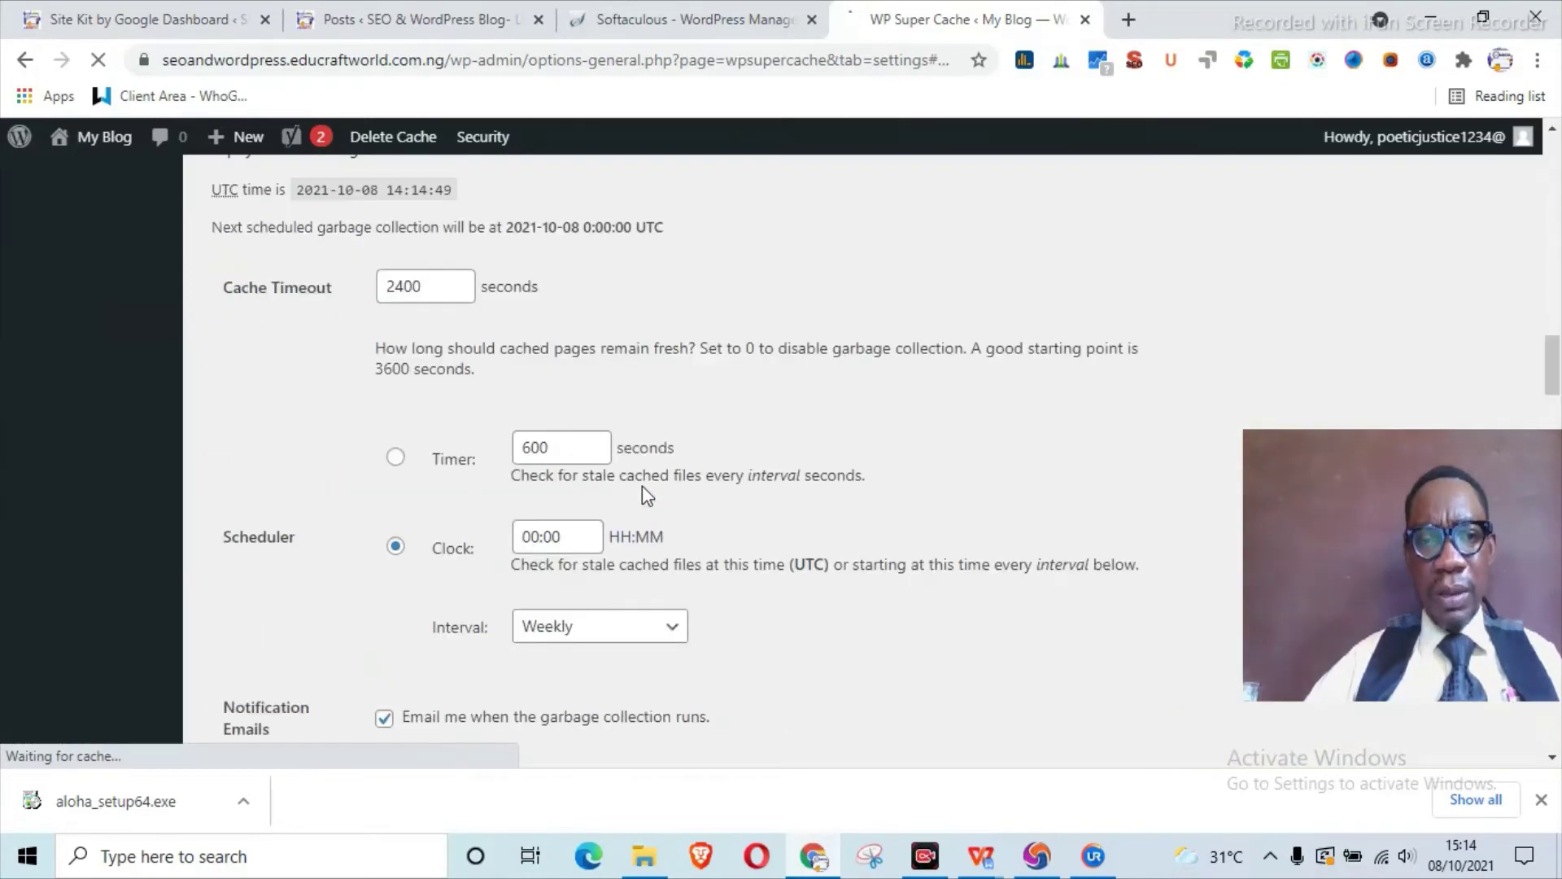
Step: Scroll back up and open the CDN settings tab
{"action": "scroll", "coordinate": [642, 486], "scroll_direction": "up", "scroll_amount": 15}
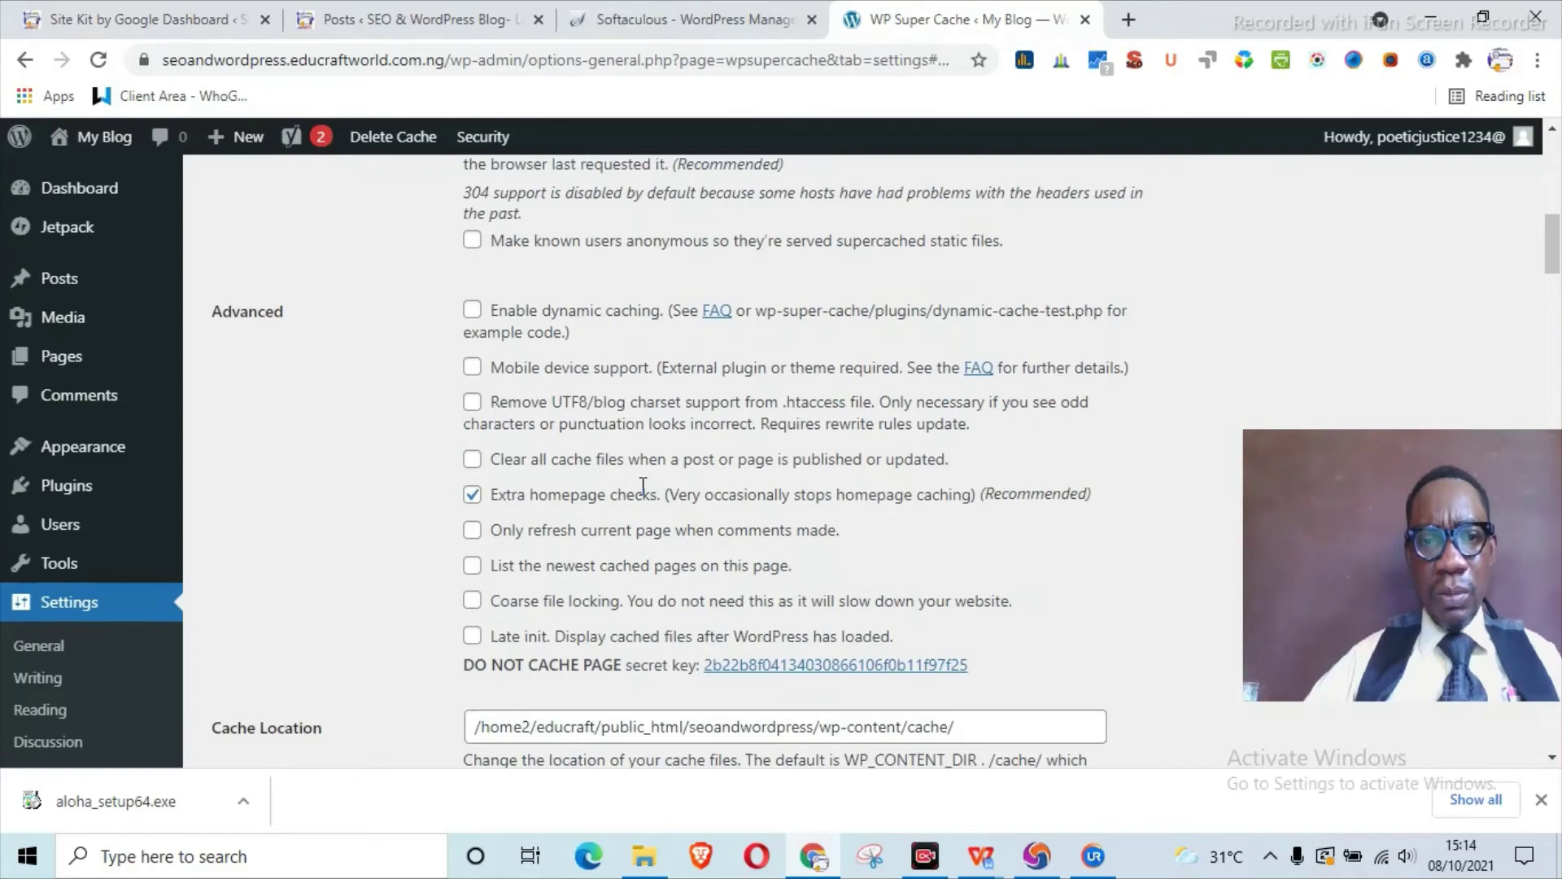
{"action": "scroll", "coordinate": [642, 486], "scroll_direction": "up", "scroll_amount": 10}
{"action": "left_click", "coordinate": [418, 359]}
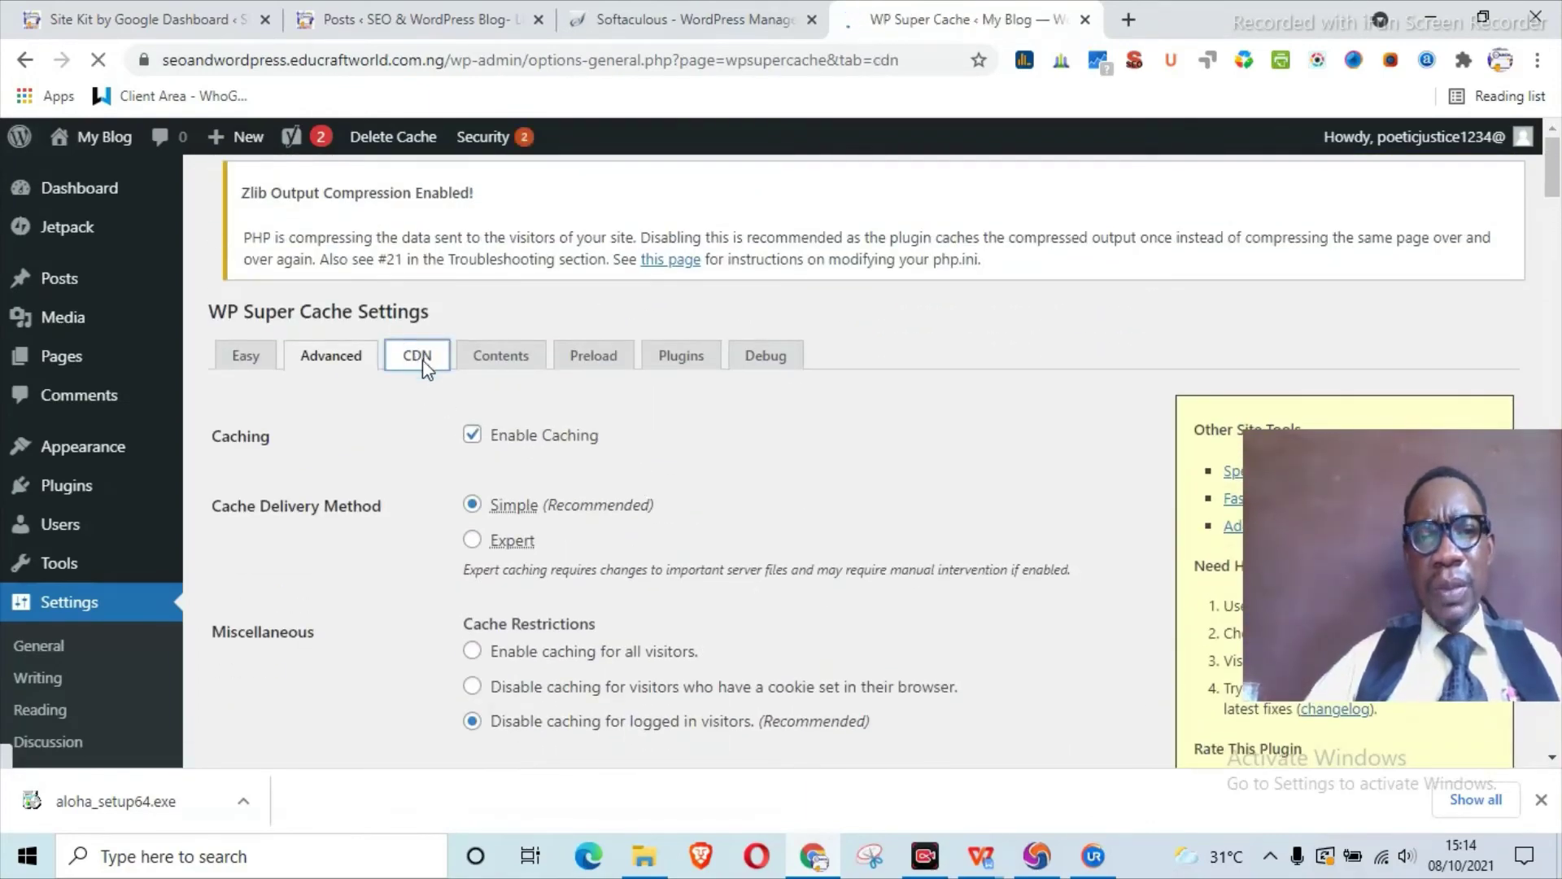
{"action": "scroll", "coordinate": [621, 622], "scroll_direction": "down", "scroll_amount": 2}
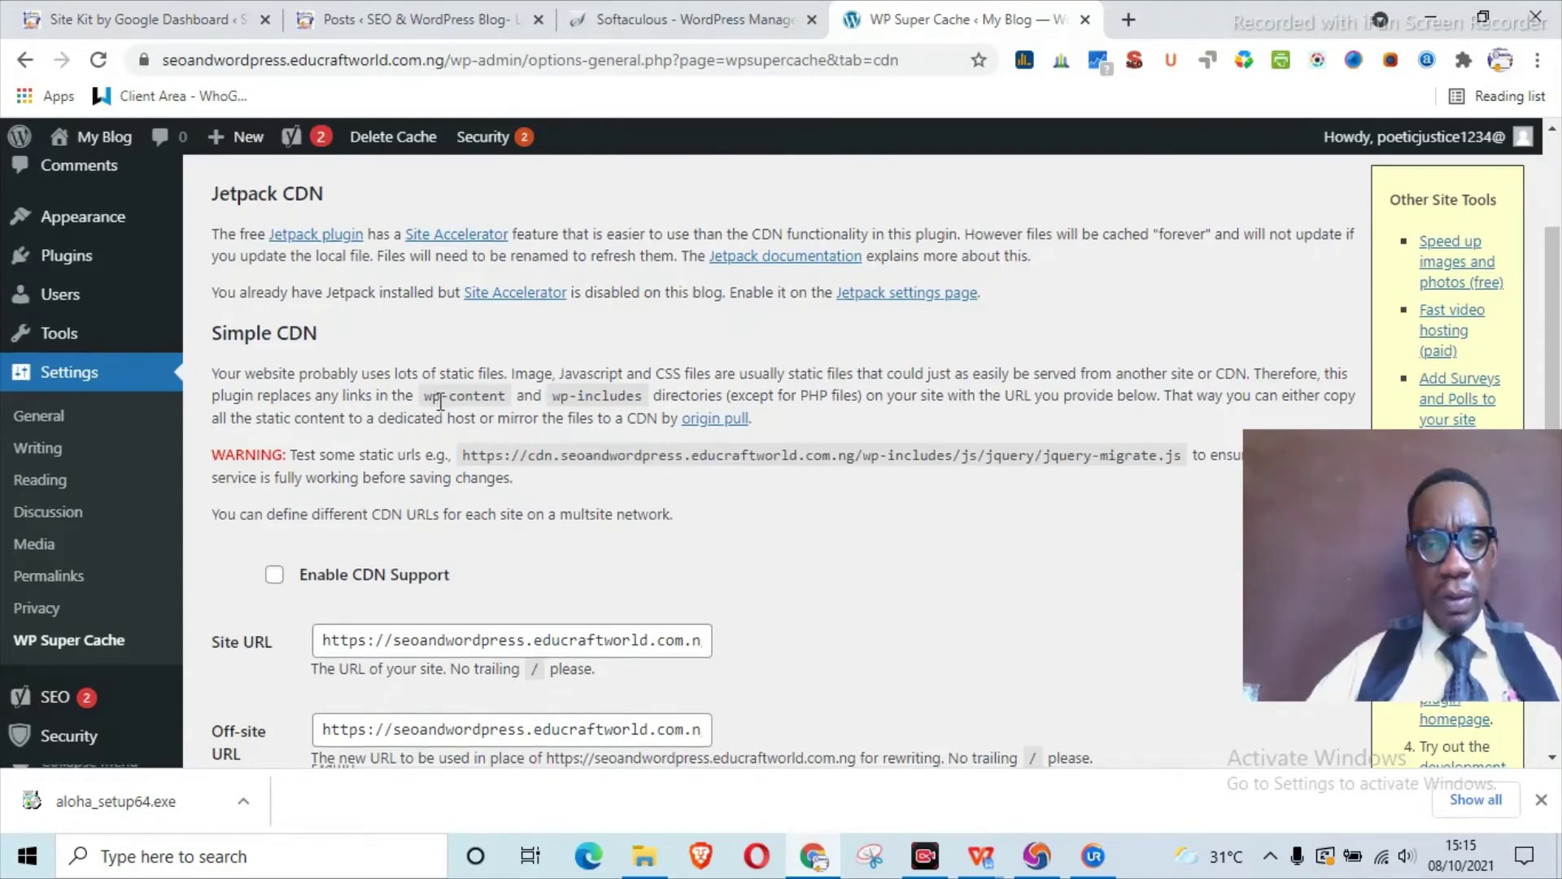
{"action": "scroll", "coordinate": [417, 480], "scroll_direction": "down", "scroll_amount": 1}
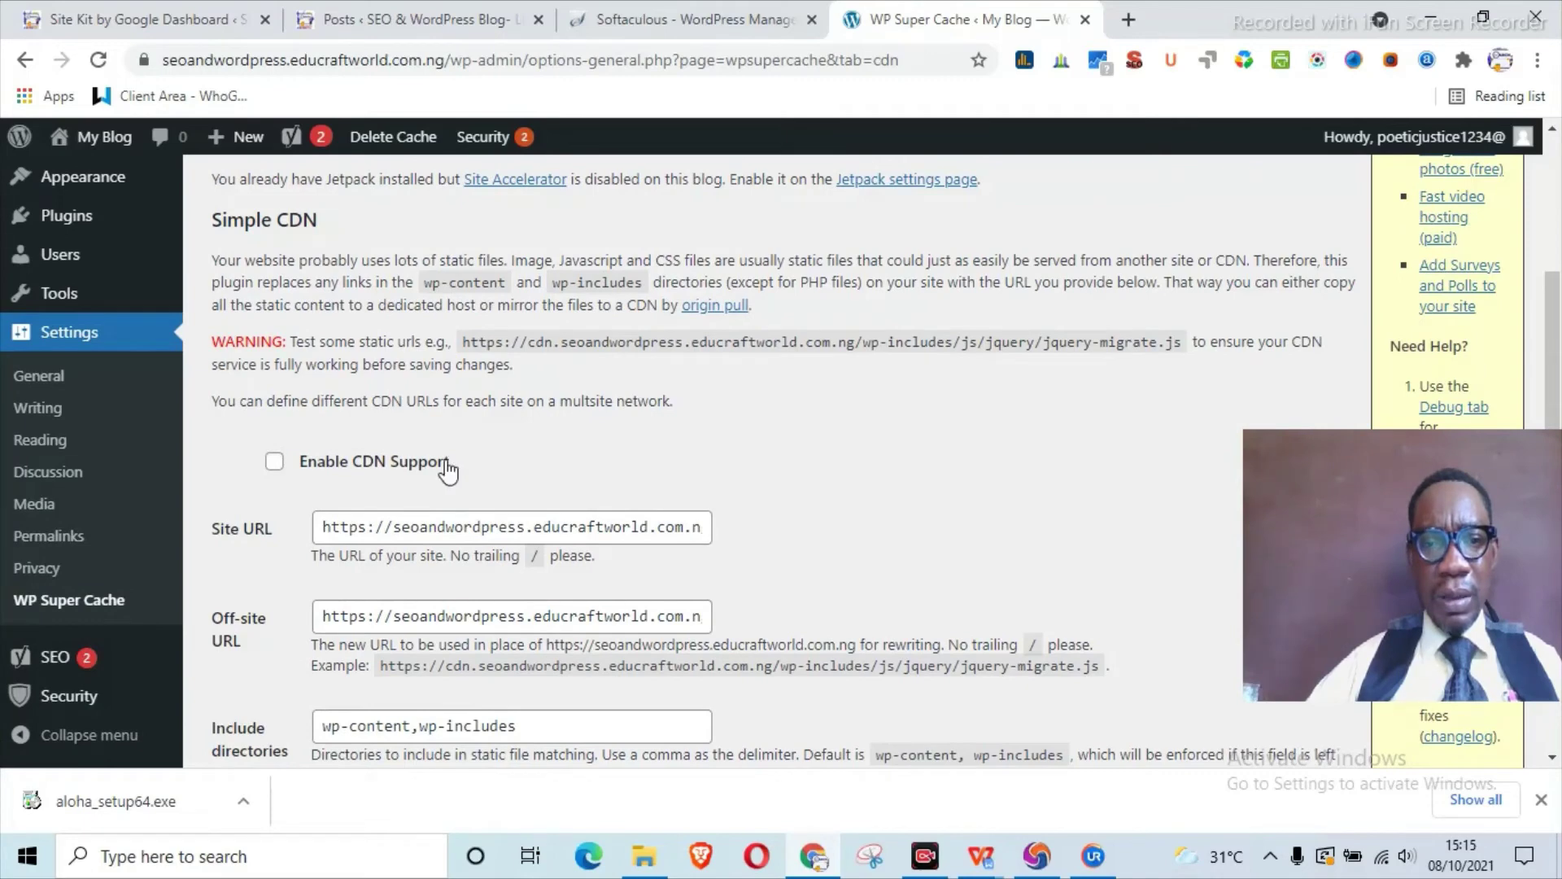
{"action": "scroll", "coordinate": [537, 602], "scroll_direction": "down", "scroll_amount": 4}
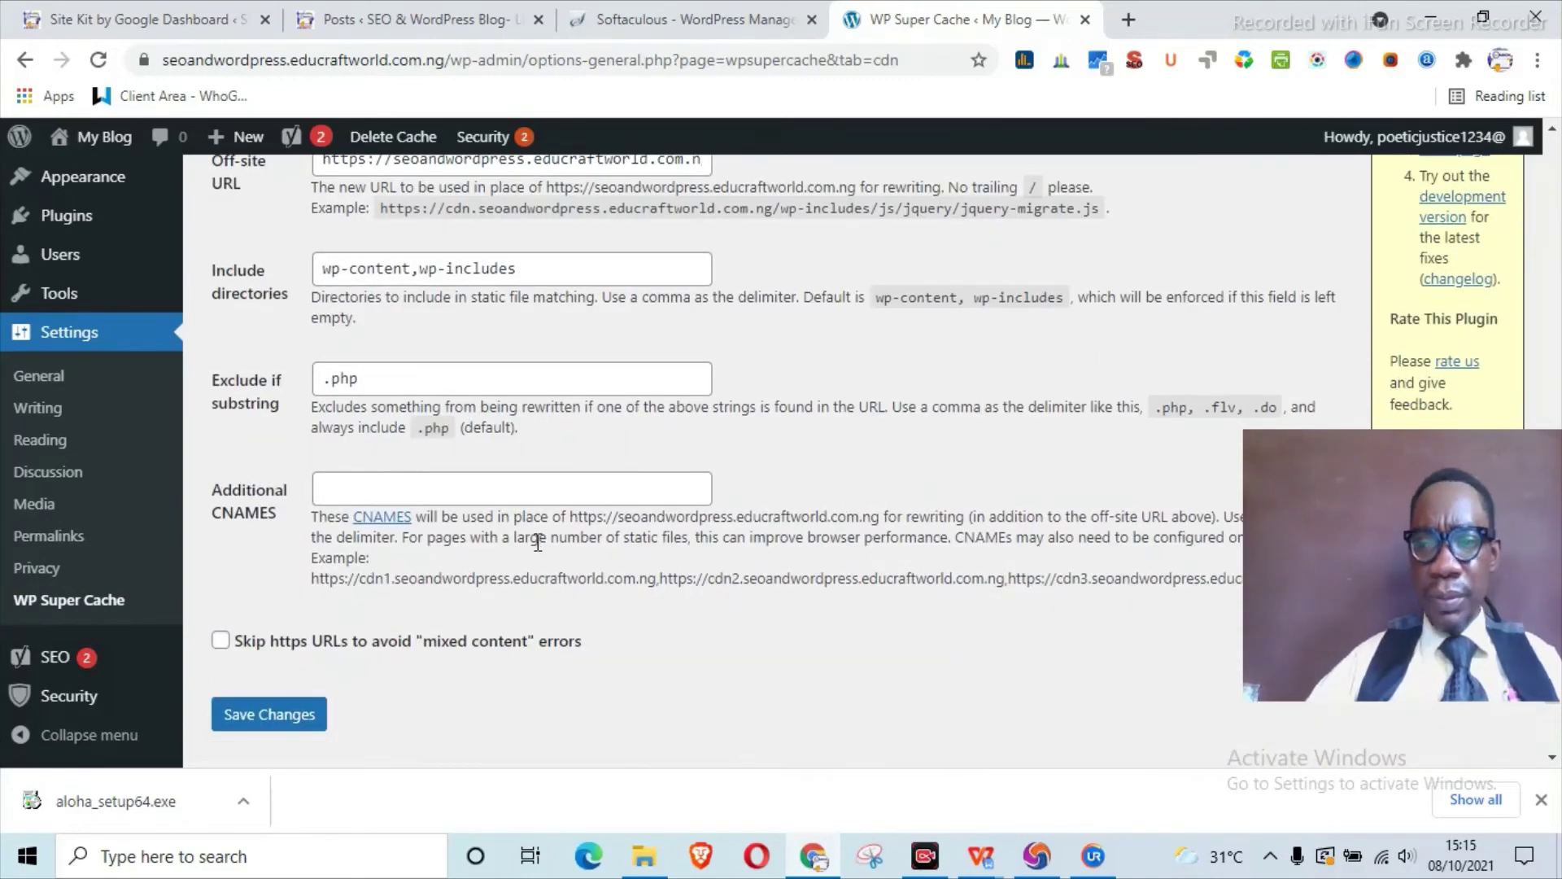
{"action": "scroll", "coordinate": [537, 543], "scroll_direction": "up", "scroll_amount": 10}
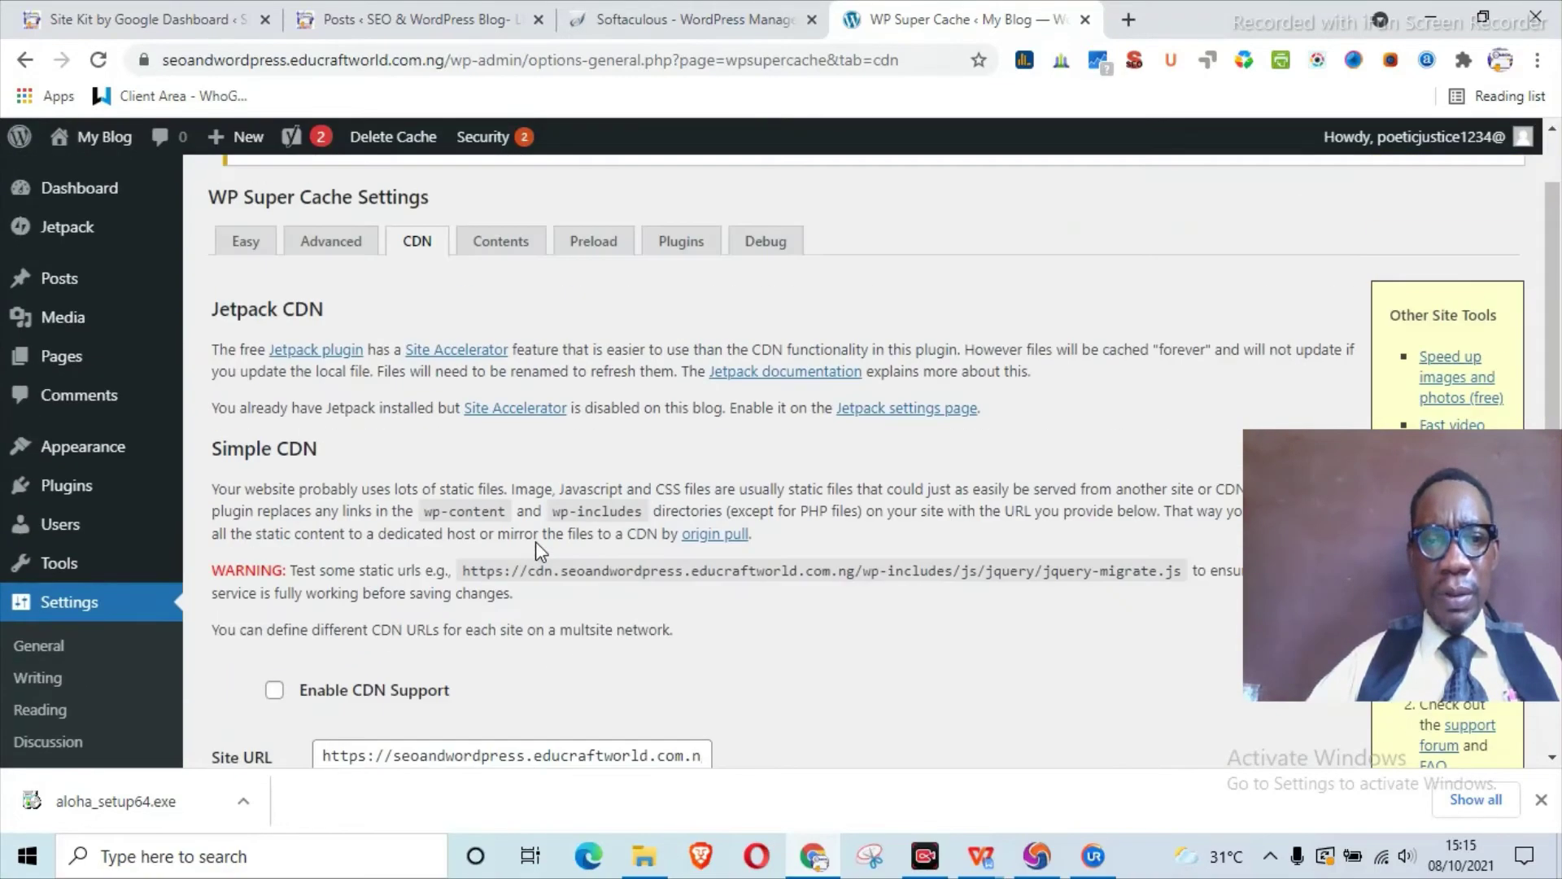
Step: Open the Contents tab and view the 0 cached and 0 expired page counts
{"action": "left_click", "coordinate": [496, 360]}
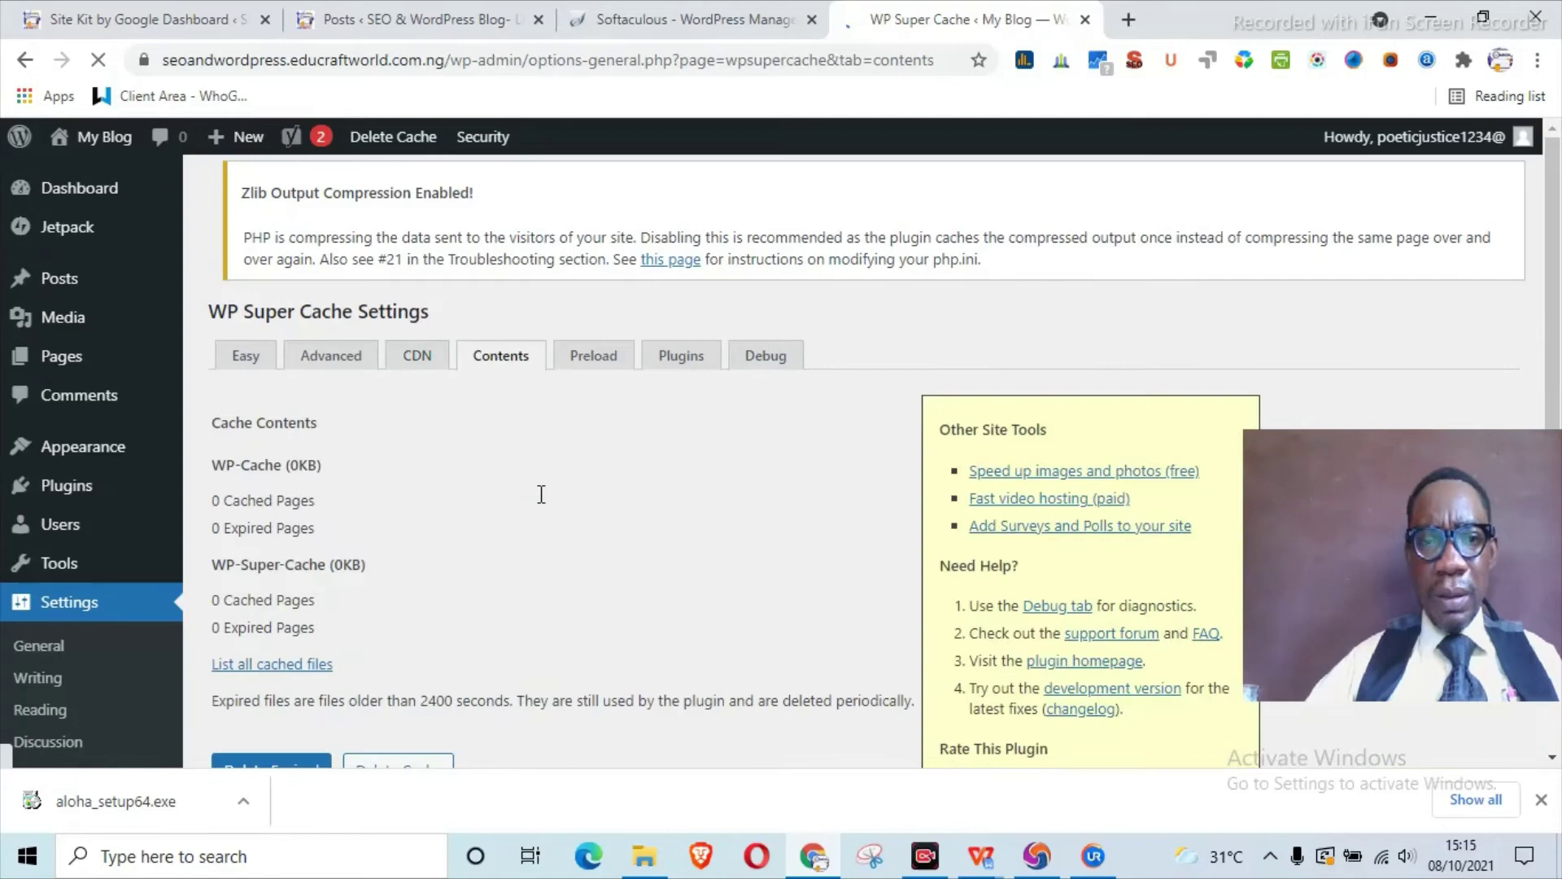
{"action": "scroll", "coordinate": [552, 461], "scroll_direction": "down", "scroll_amount": 2}
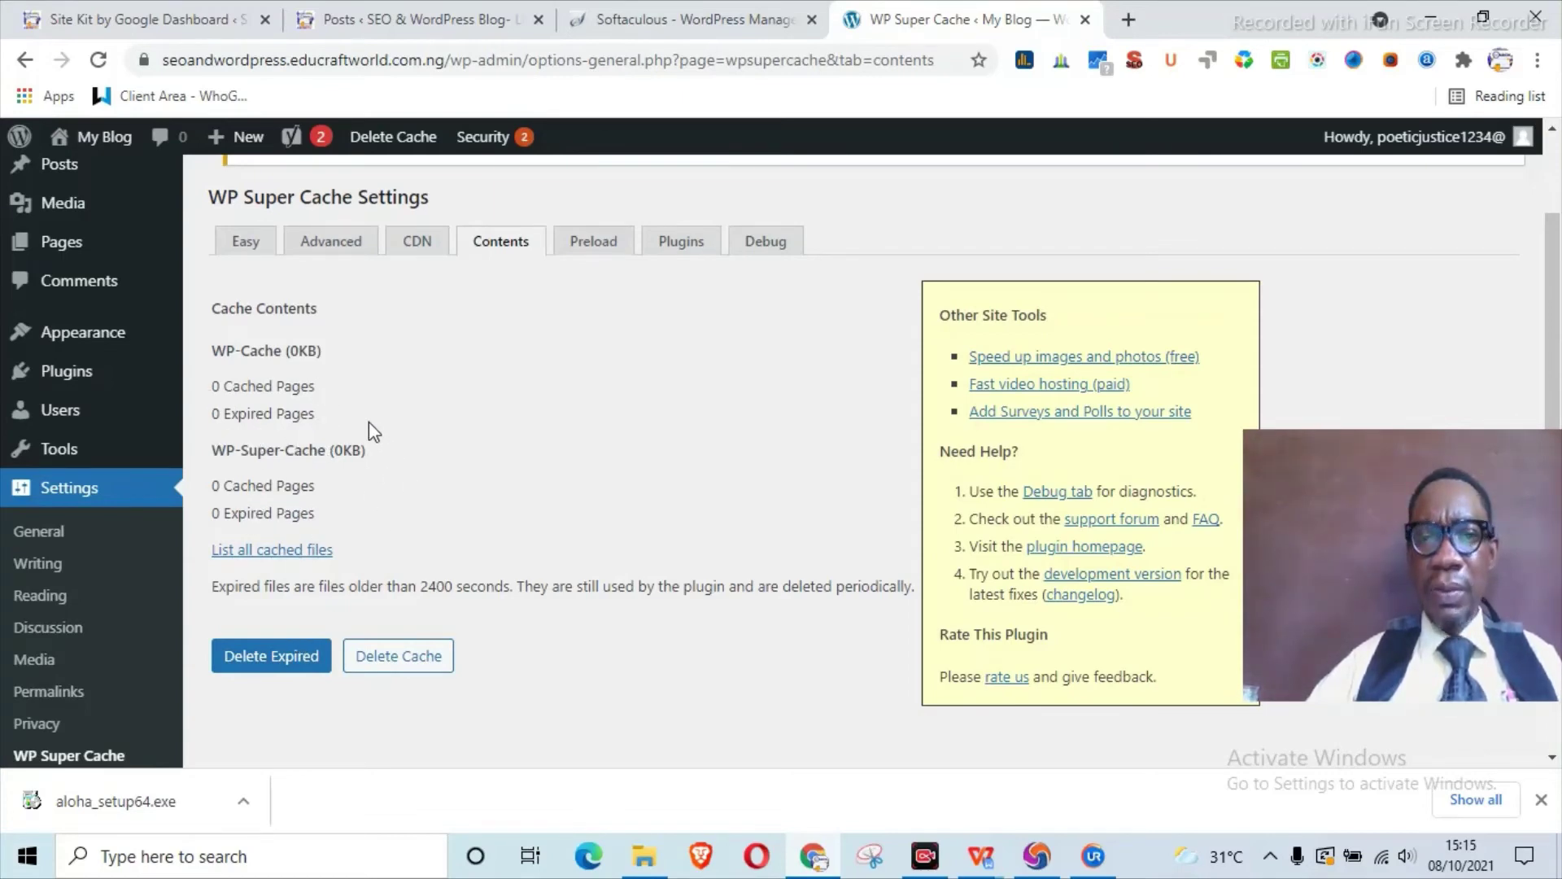
Step: On the Preload tab, tick Preload mode with a 600-minute refresh and keep No Emails
{"action": "left_click", "coordinate": [588, 259]}
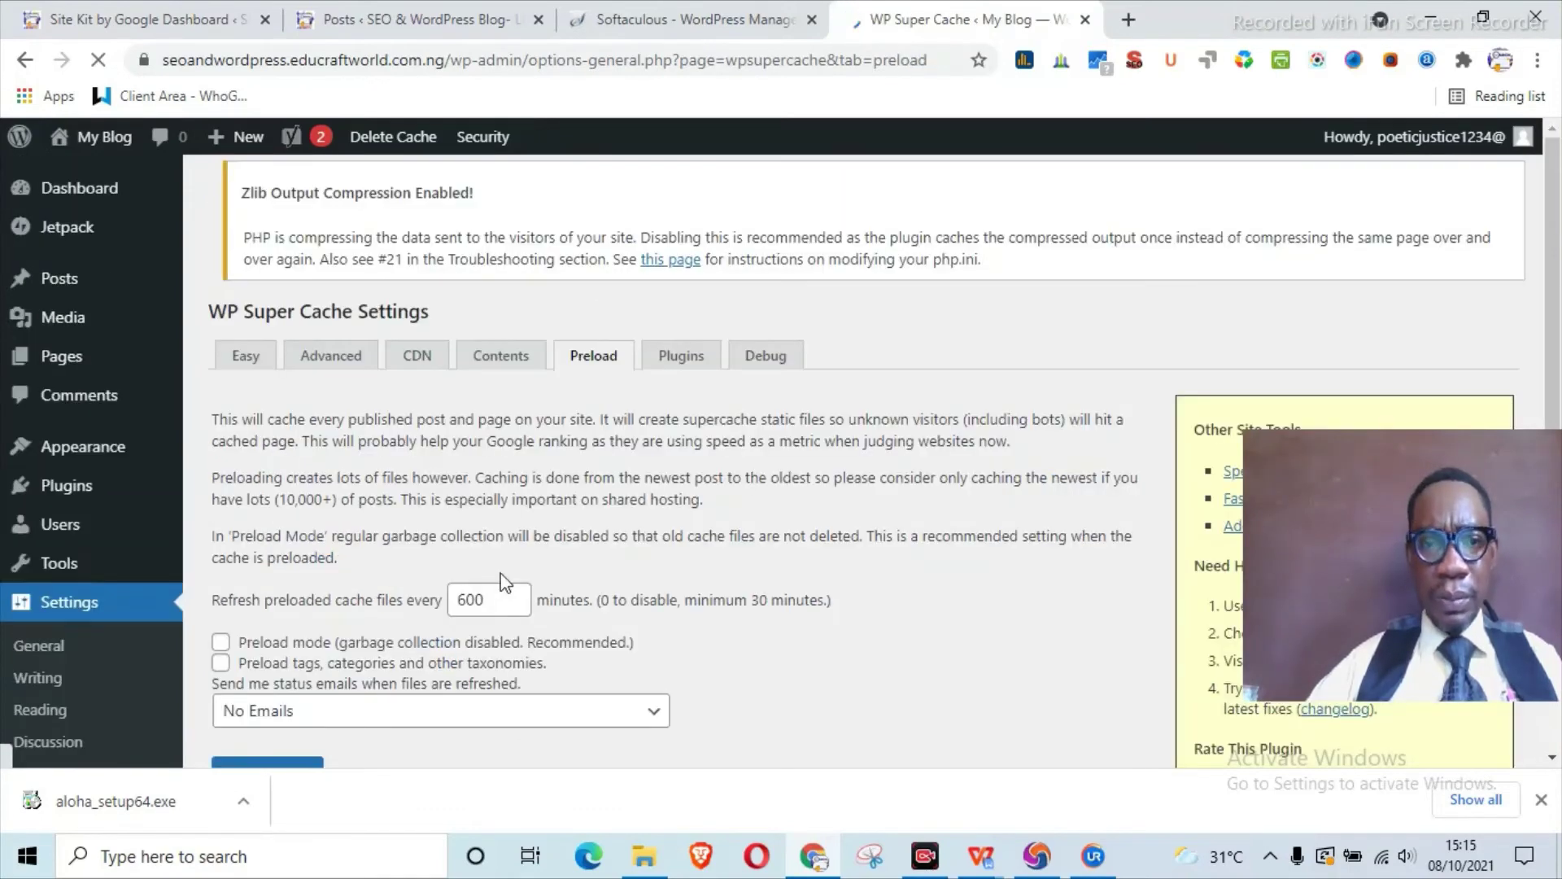
{"action": "scroll", "coordinate": [526, 501], "scroll_direction": "down", "scroll_amount": 2}
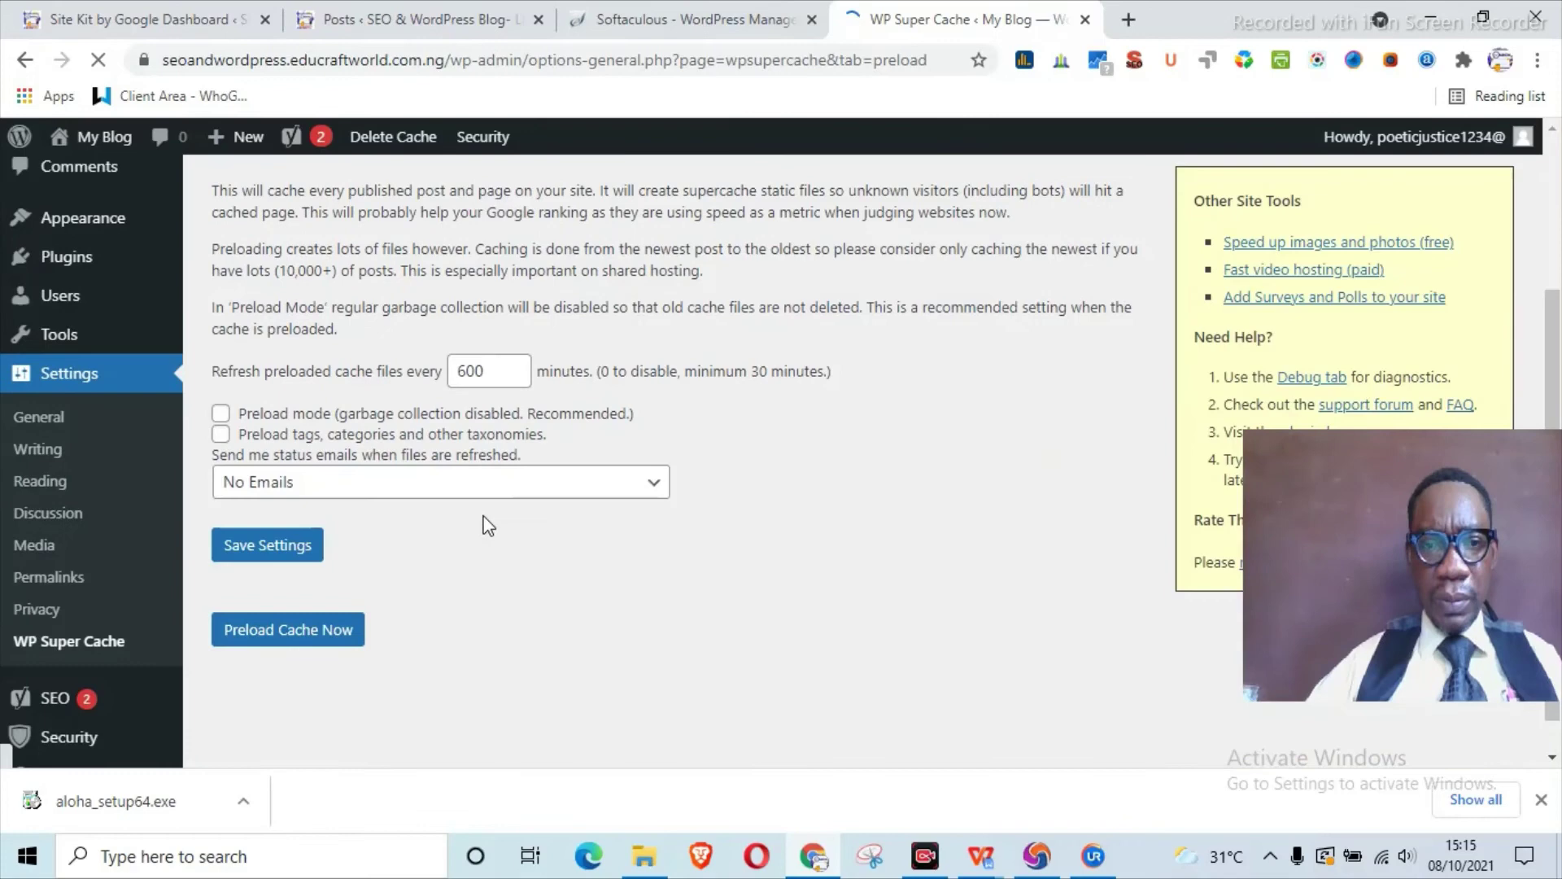
{"action": "scroll", "coordinate": [488, 525], "scroll_direction": "up", "scroll_amount": 2}
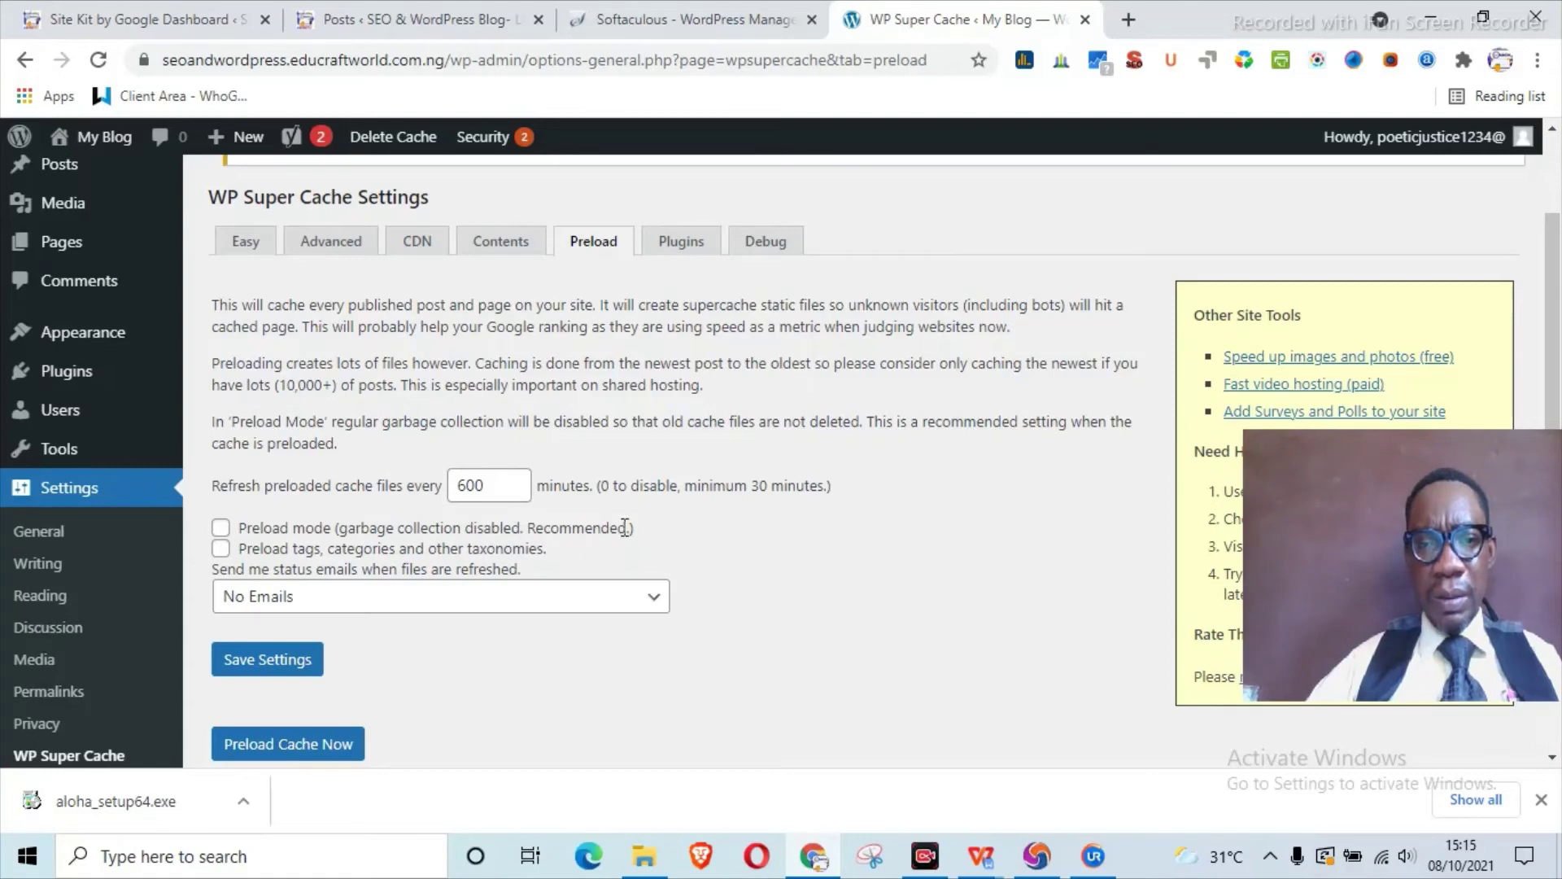
{"action": "left_click", "coordinate": [221, 528]}
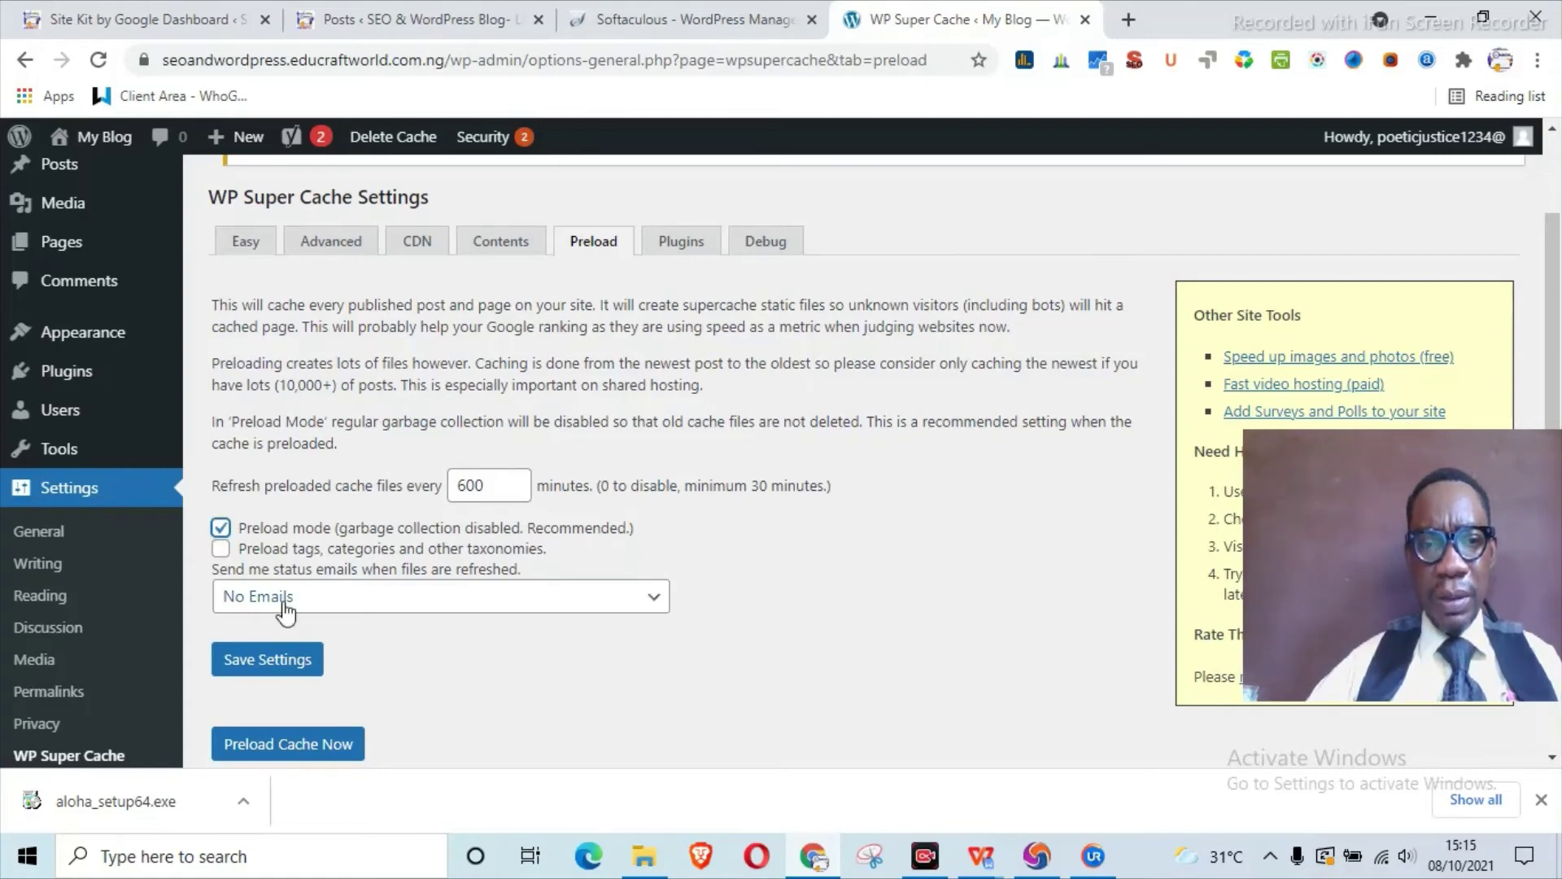
{"action": "left_click", "coordinate": [419, 607]}
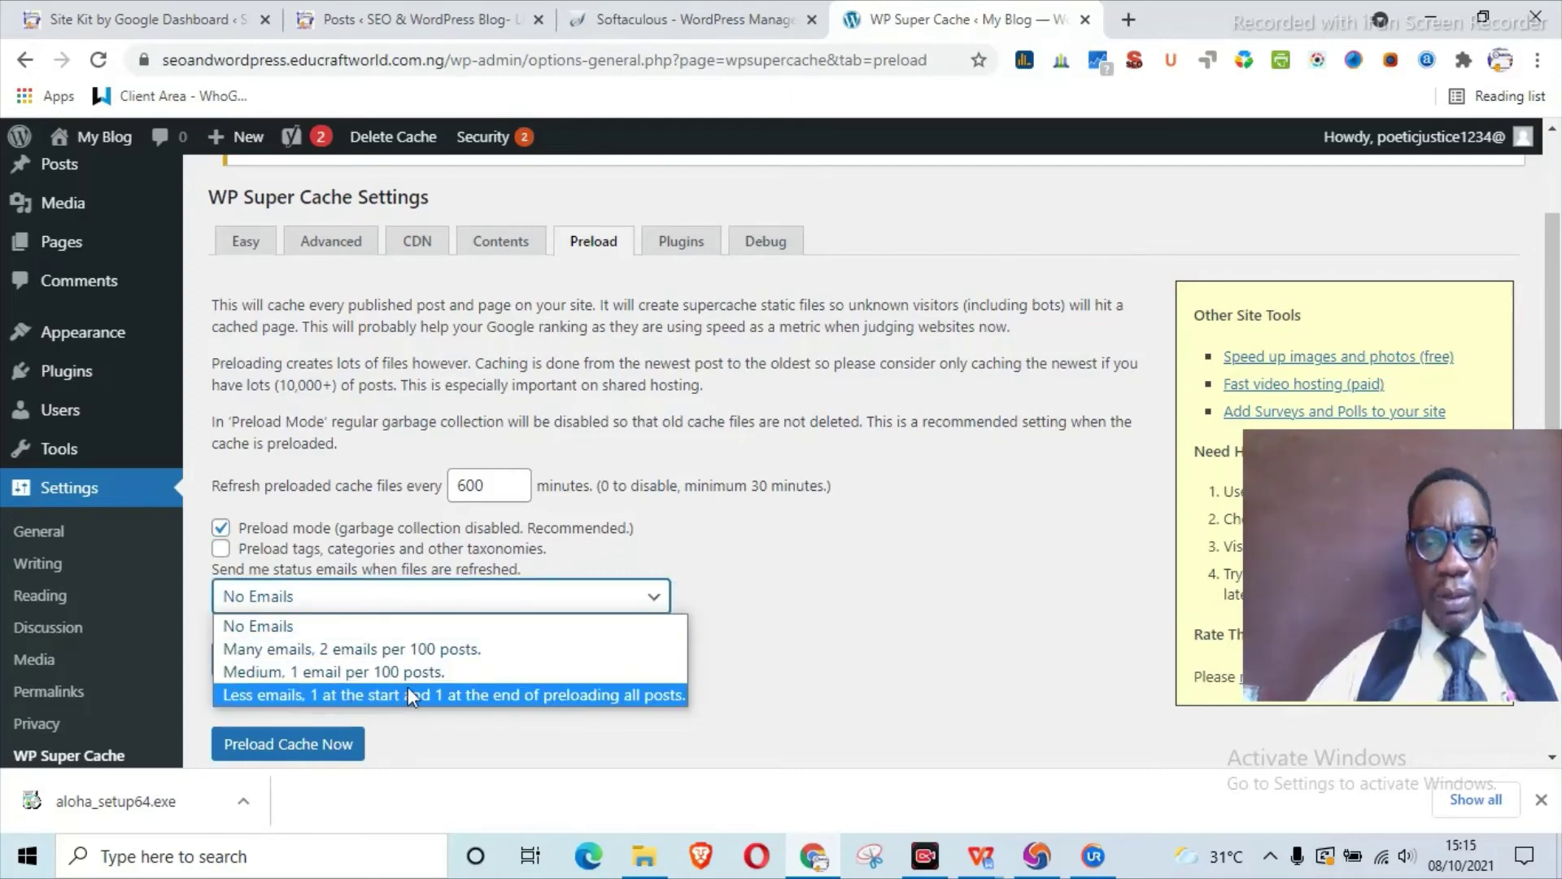
{"action": "left_click", "coordinate": [811, 608]}
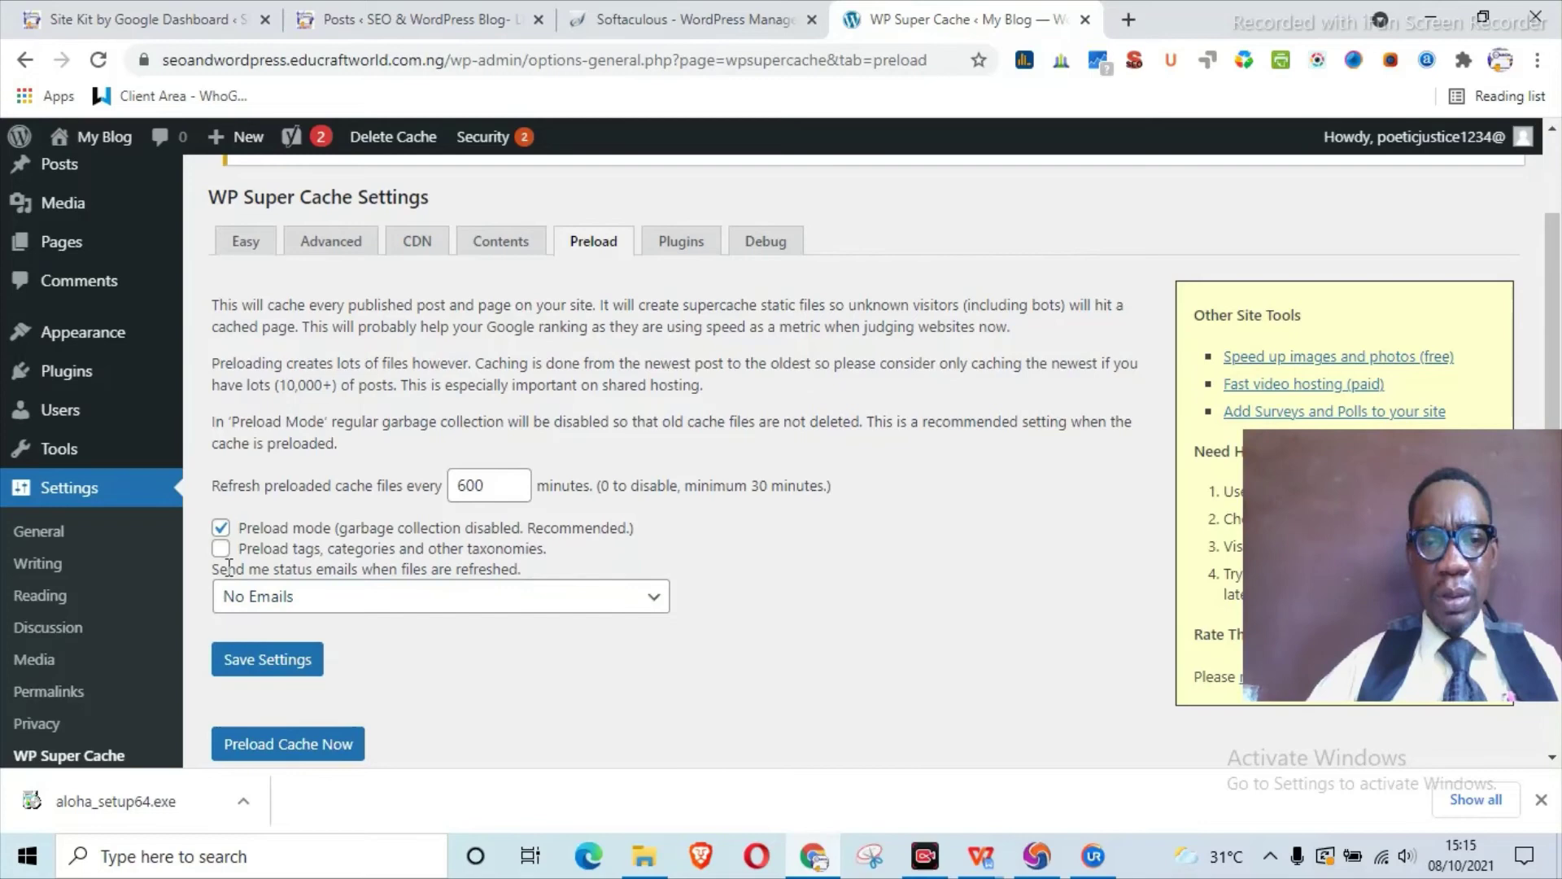
{"action": "left_click", "coordinate": [244, 606]}
{"action": "left_click", "coordinate": [841, 622]}
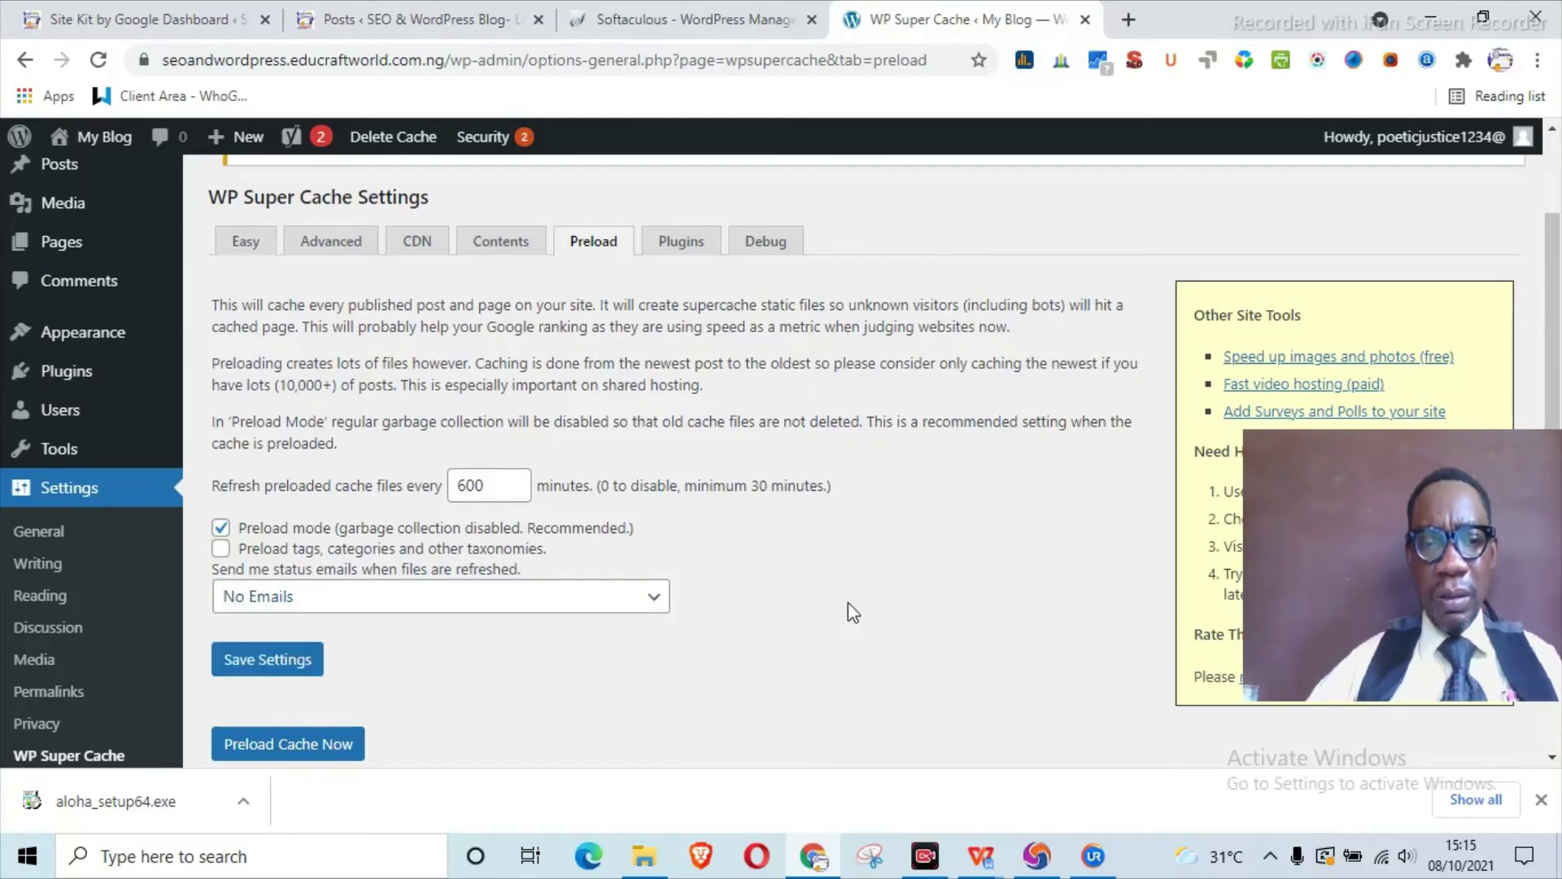
Step: Review the Plugins tab list, leaving Awaiting Moderation through WPTouch support all Disabled
{"action": "left_click", "coordinate": [689, 249]}
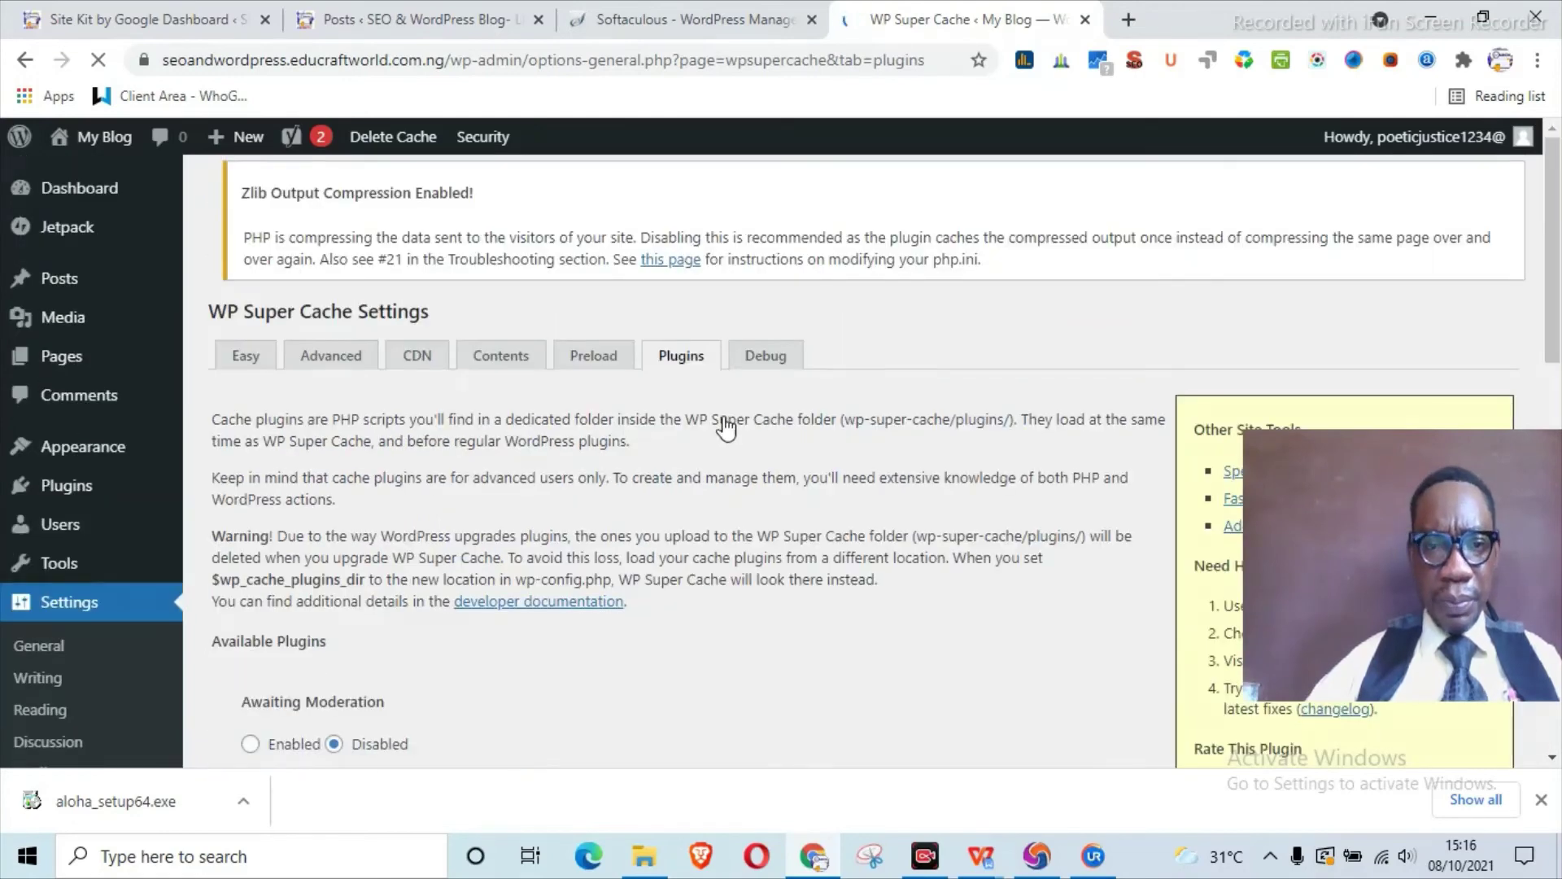
{"action": "scroll", "coordinate": [725, 426], "scroll_direction": "down", "scroll_amount": 3}
{"action": "scroll", "coordinate": [594, 374], "scroll_direction": "down", "scroll_amount": 1}
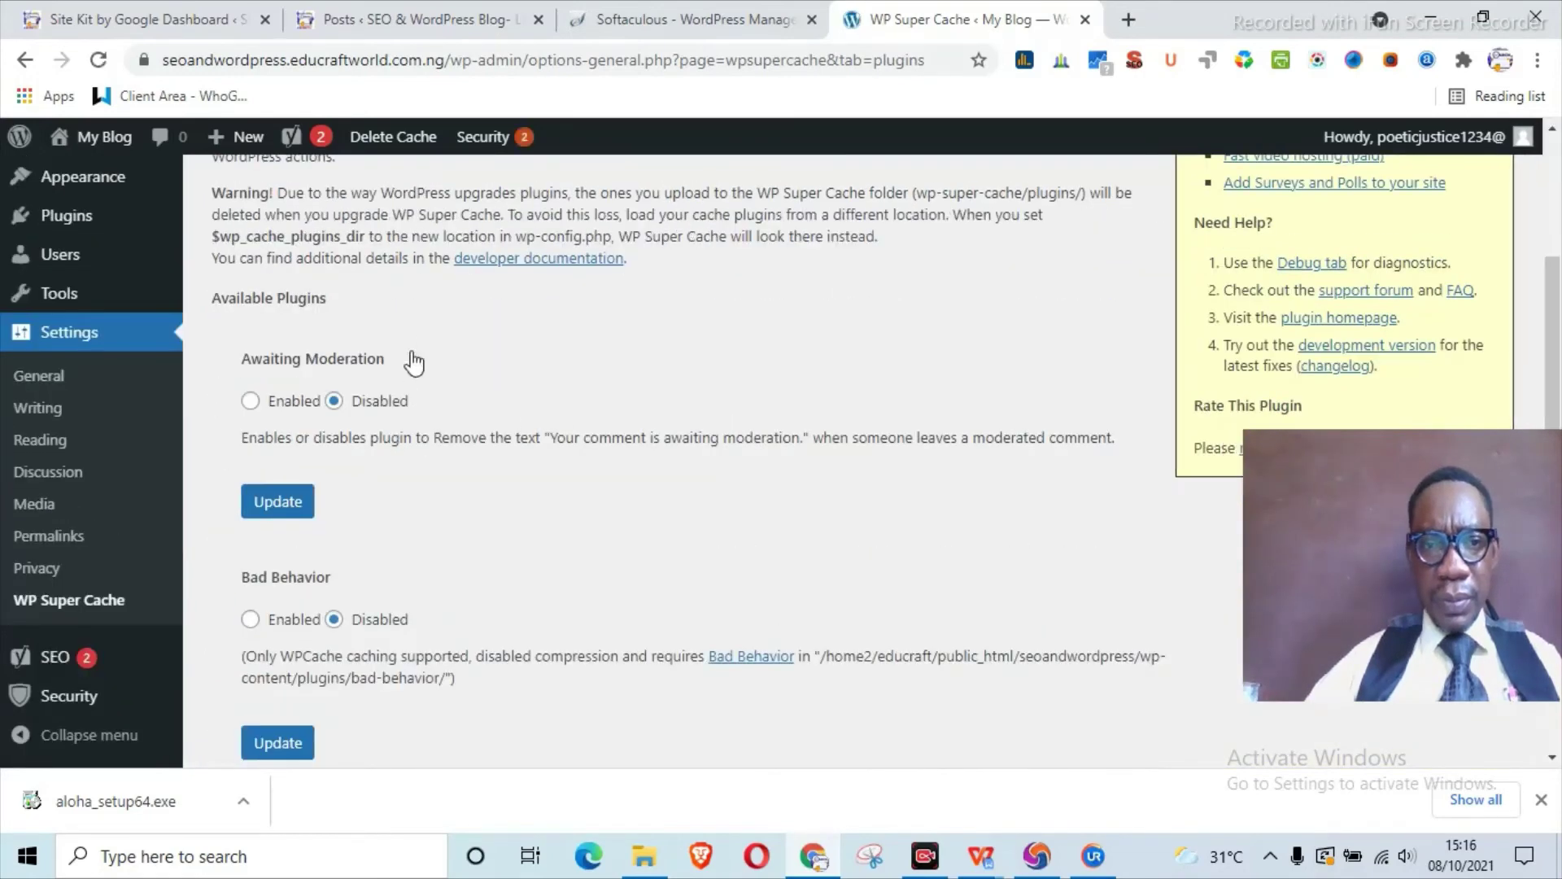
{"action": "scroll", "coordinate": [572, 322], "scroll_direction": "down", "scroll_amount": 1}
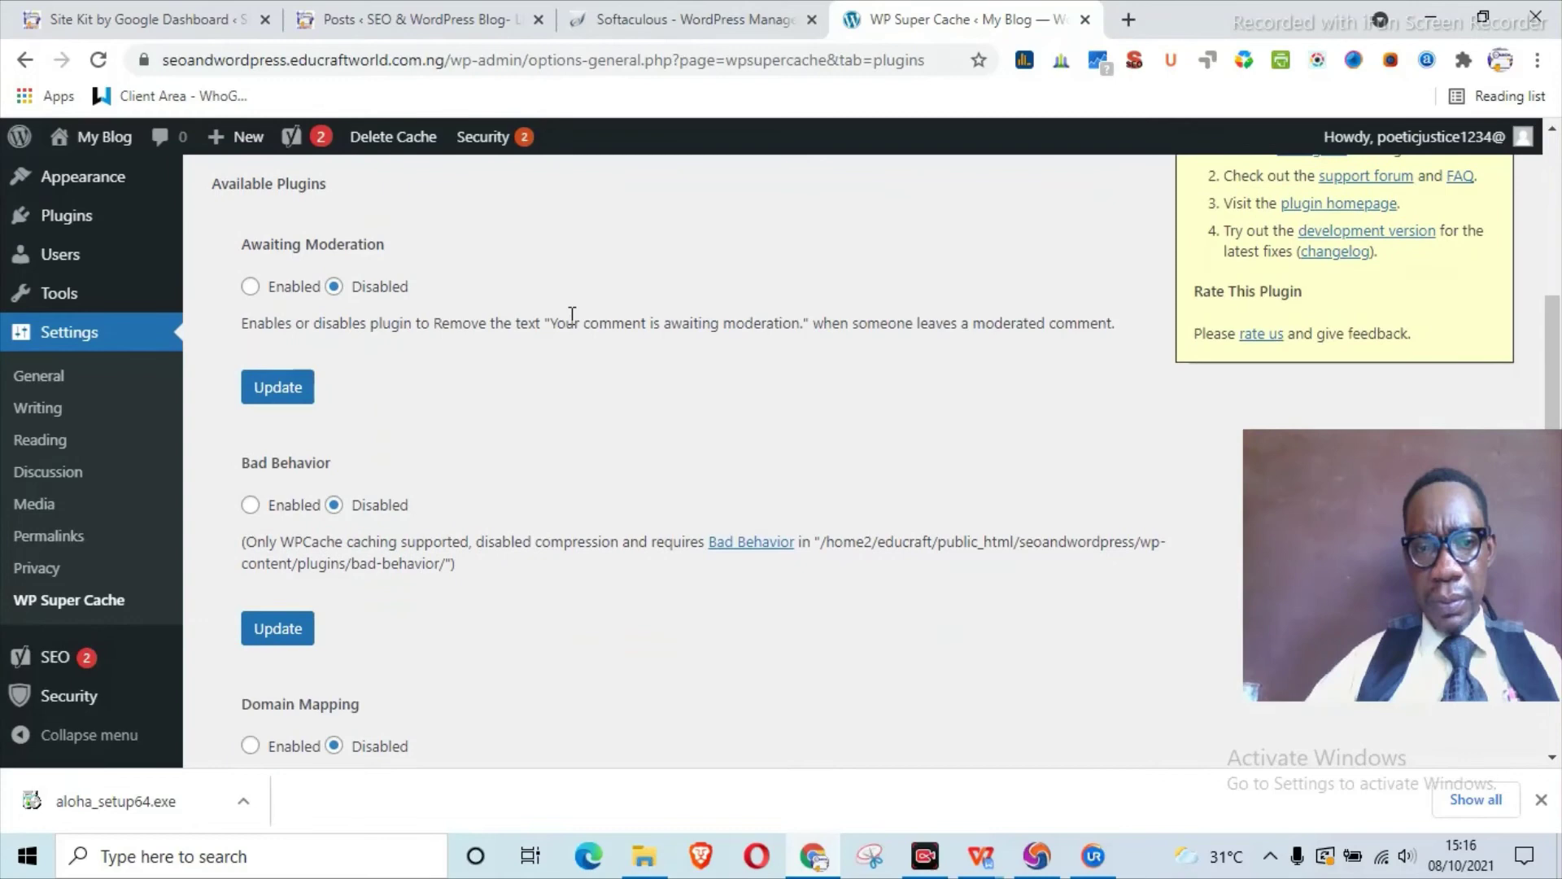
{"action": "scroll", "coordinate": [572, 315], "scroll_direction": "down", "scroll_amount": 1}
{"action": "scroll", "coordinate": [574, 321], "scroll_direction": "down", "scroll_amount": 3}
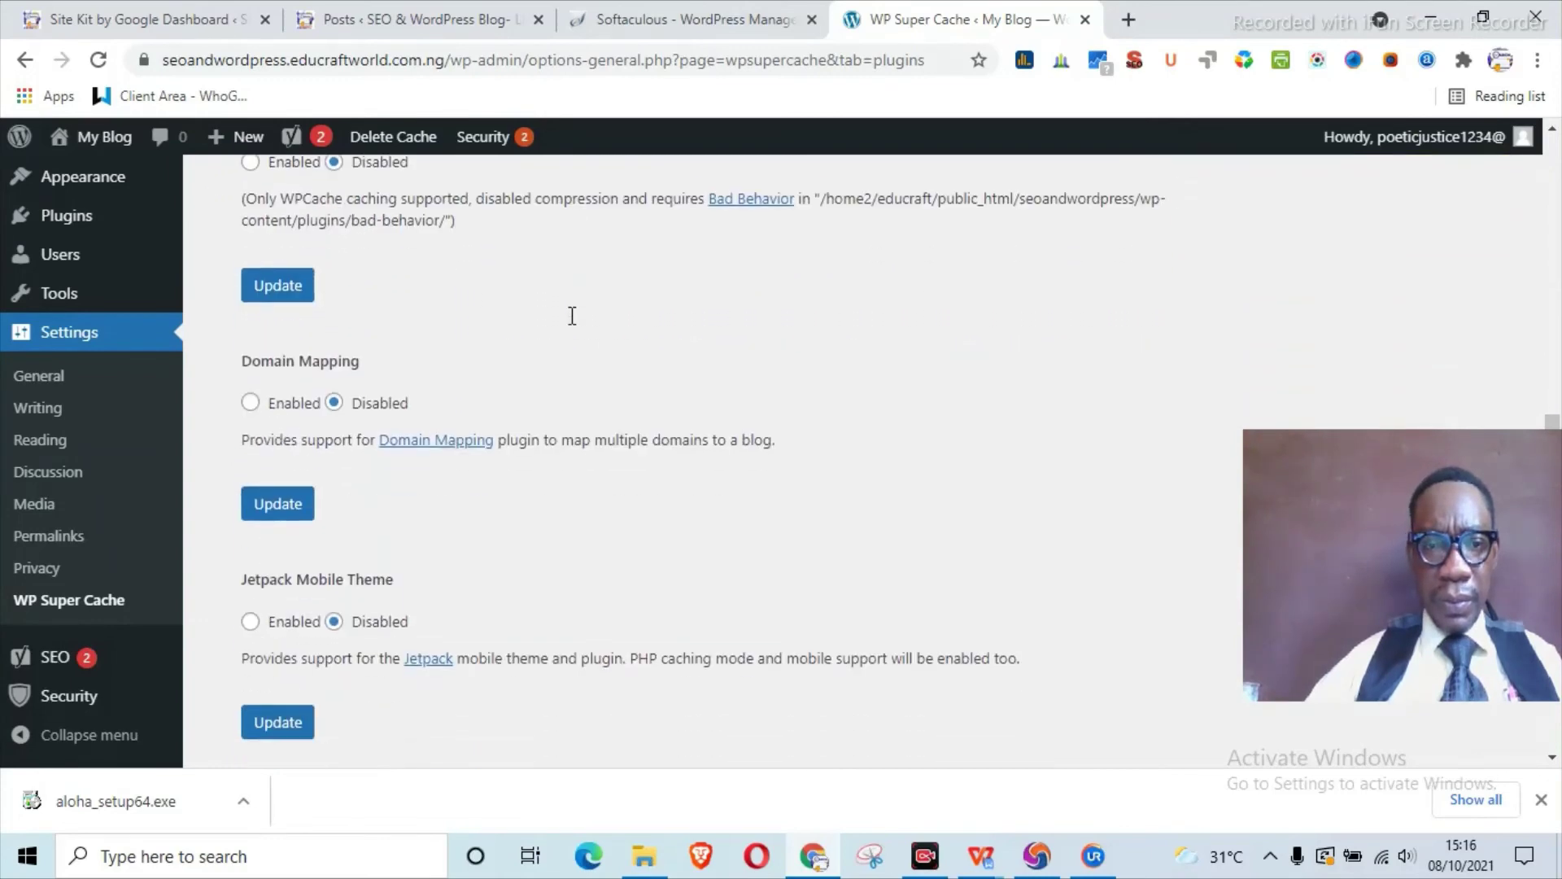
{"action": "scroll", "coordinate": [572, 317], "scroll_direction": "up", "scroll_amount": 6}
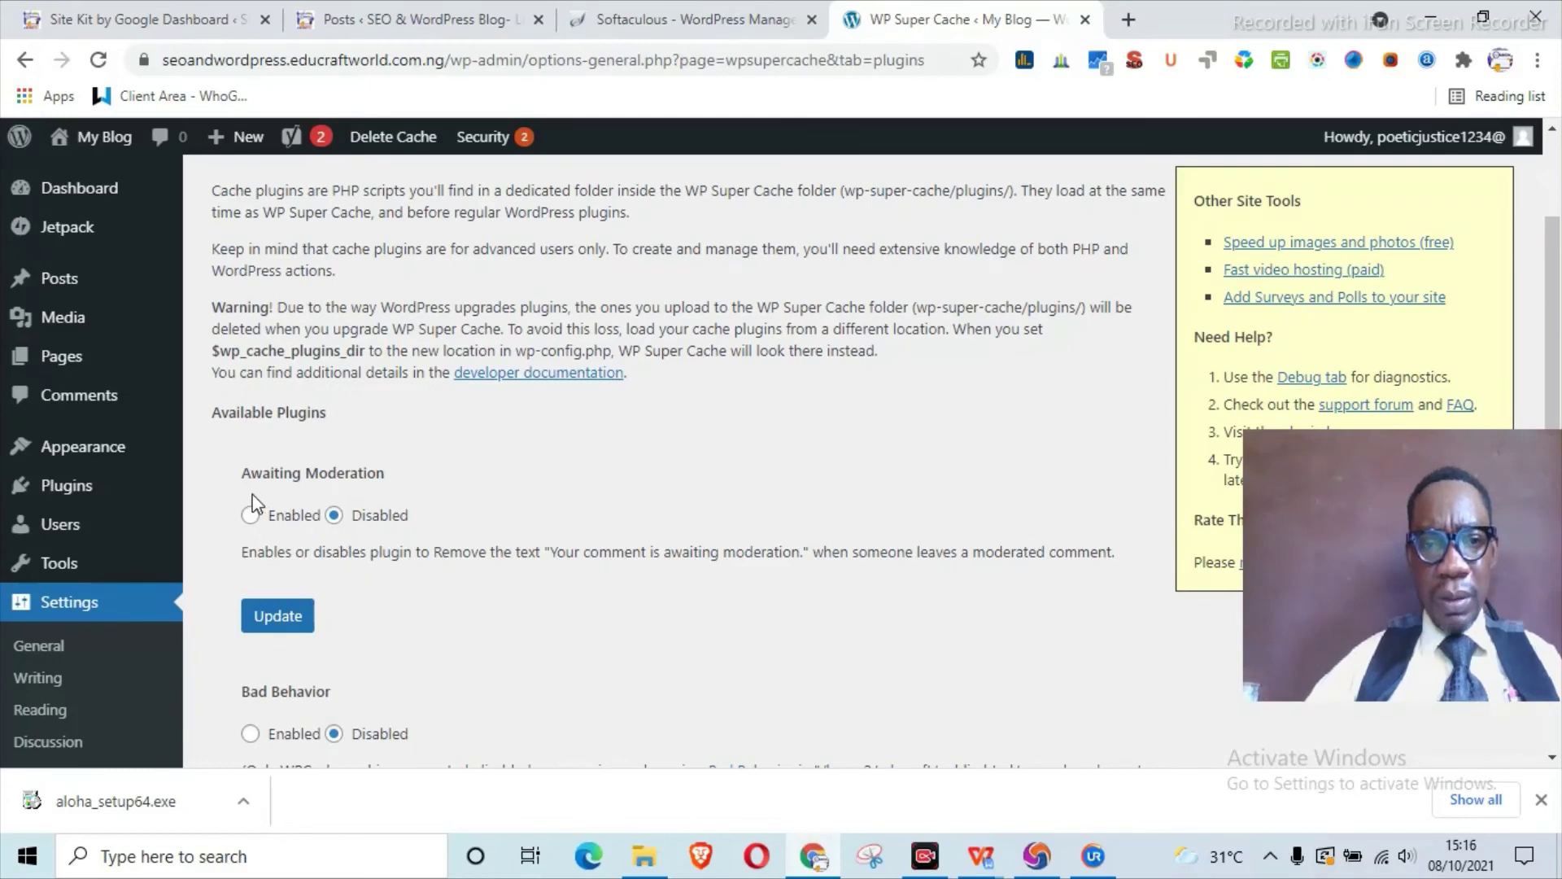
{"action": "scroll", "coordinate": [459, 417], "scroll_direction": "up", "scroll_amount": 2}
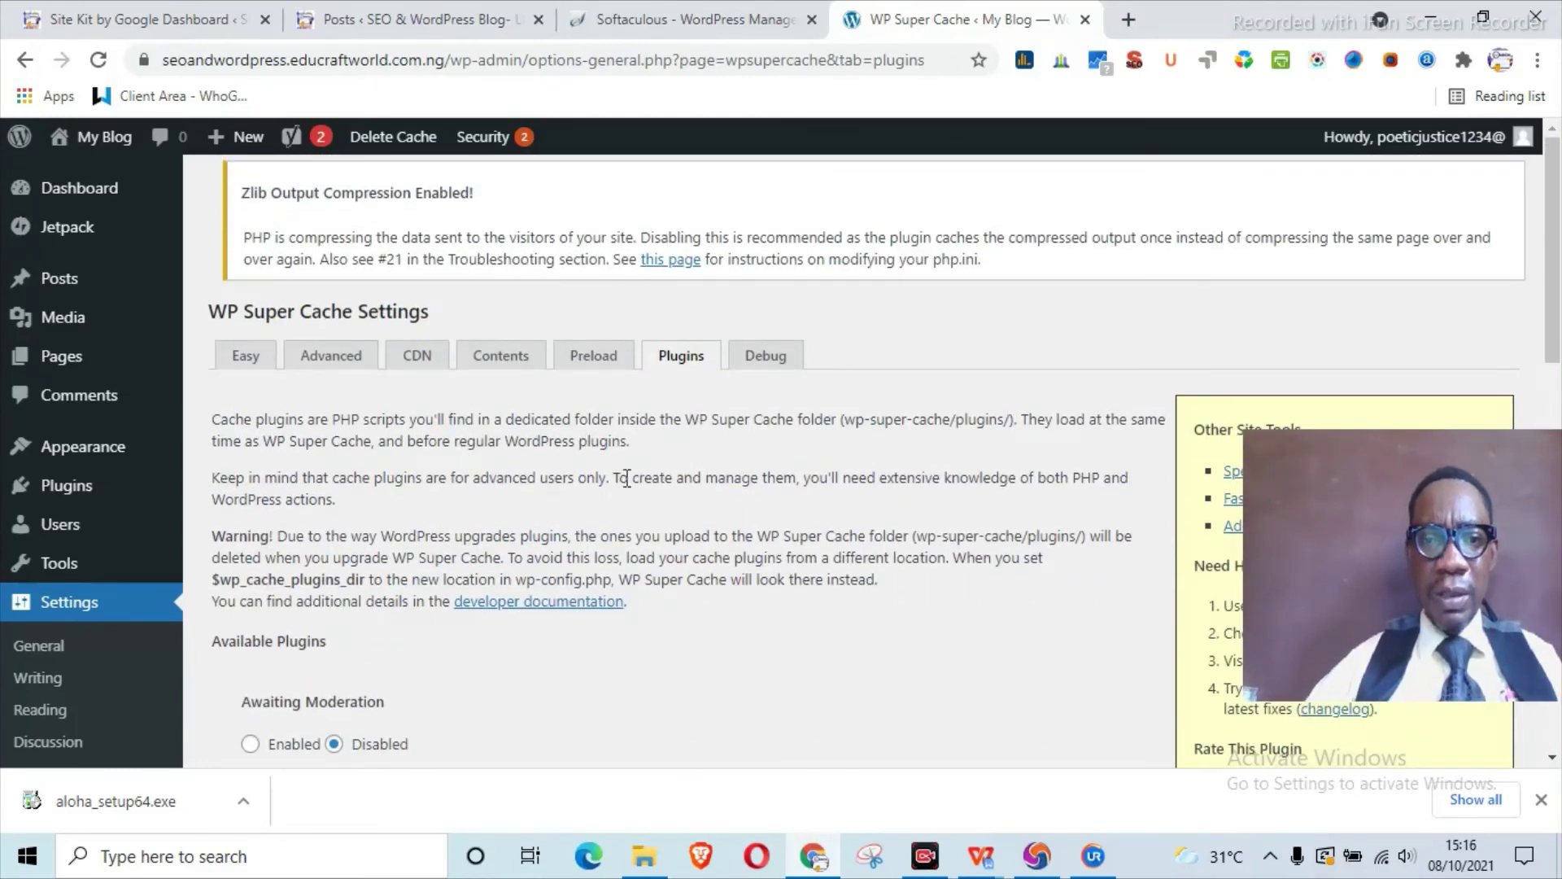
{"action": "scroll", "coordinate": [647, 457], "scroll_direction": "down", "scroll_amount": 4}
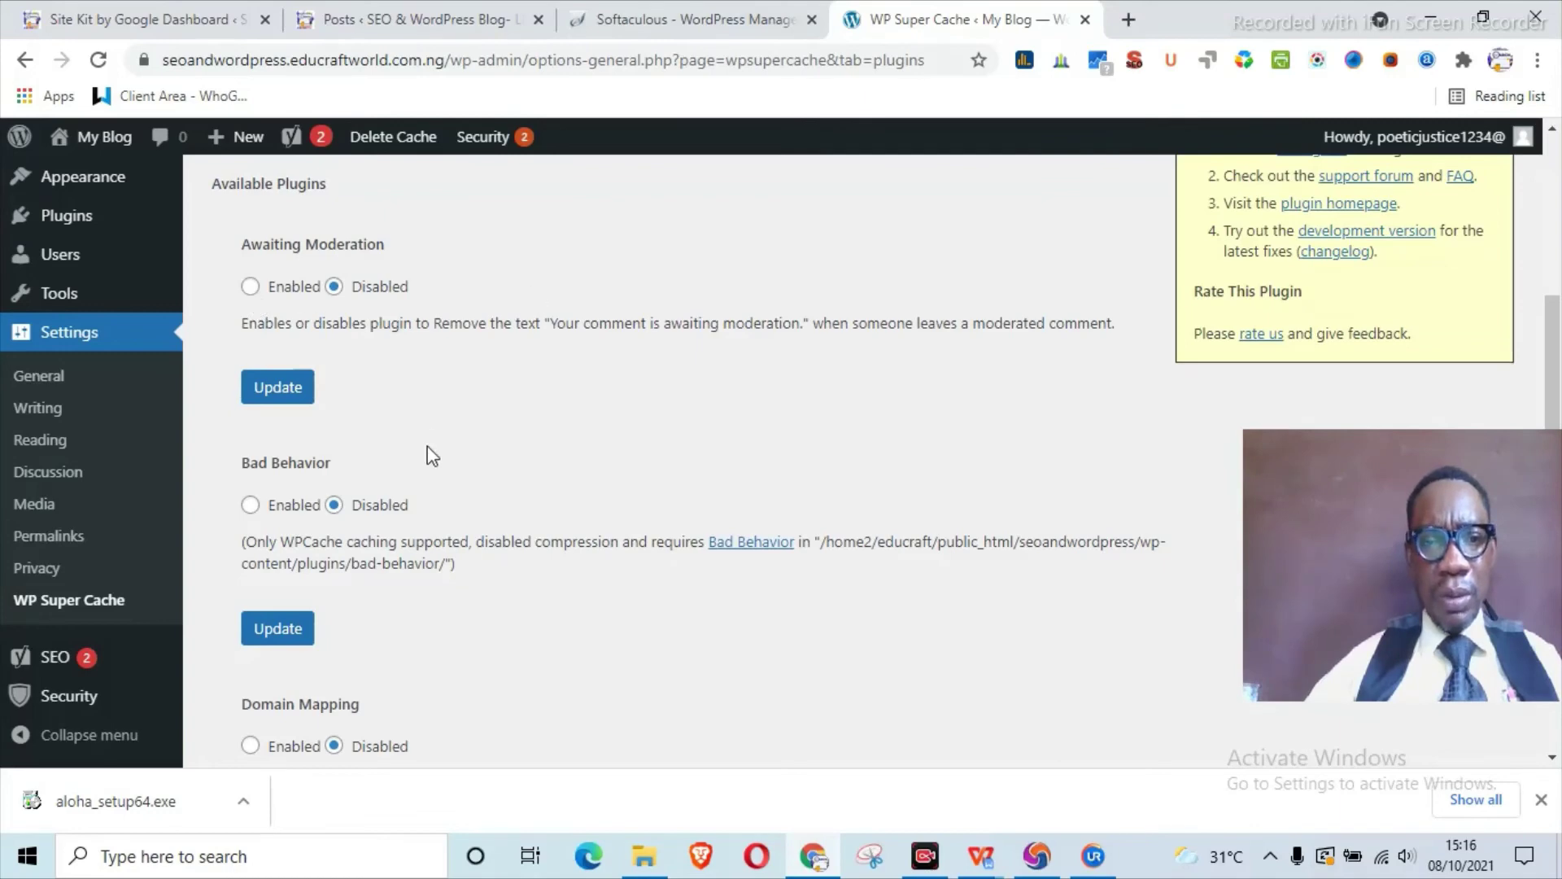
{"action": "scroll", "coordinate": [429, 449], "scroll_direction": "down", "scroll_amount": 1}
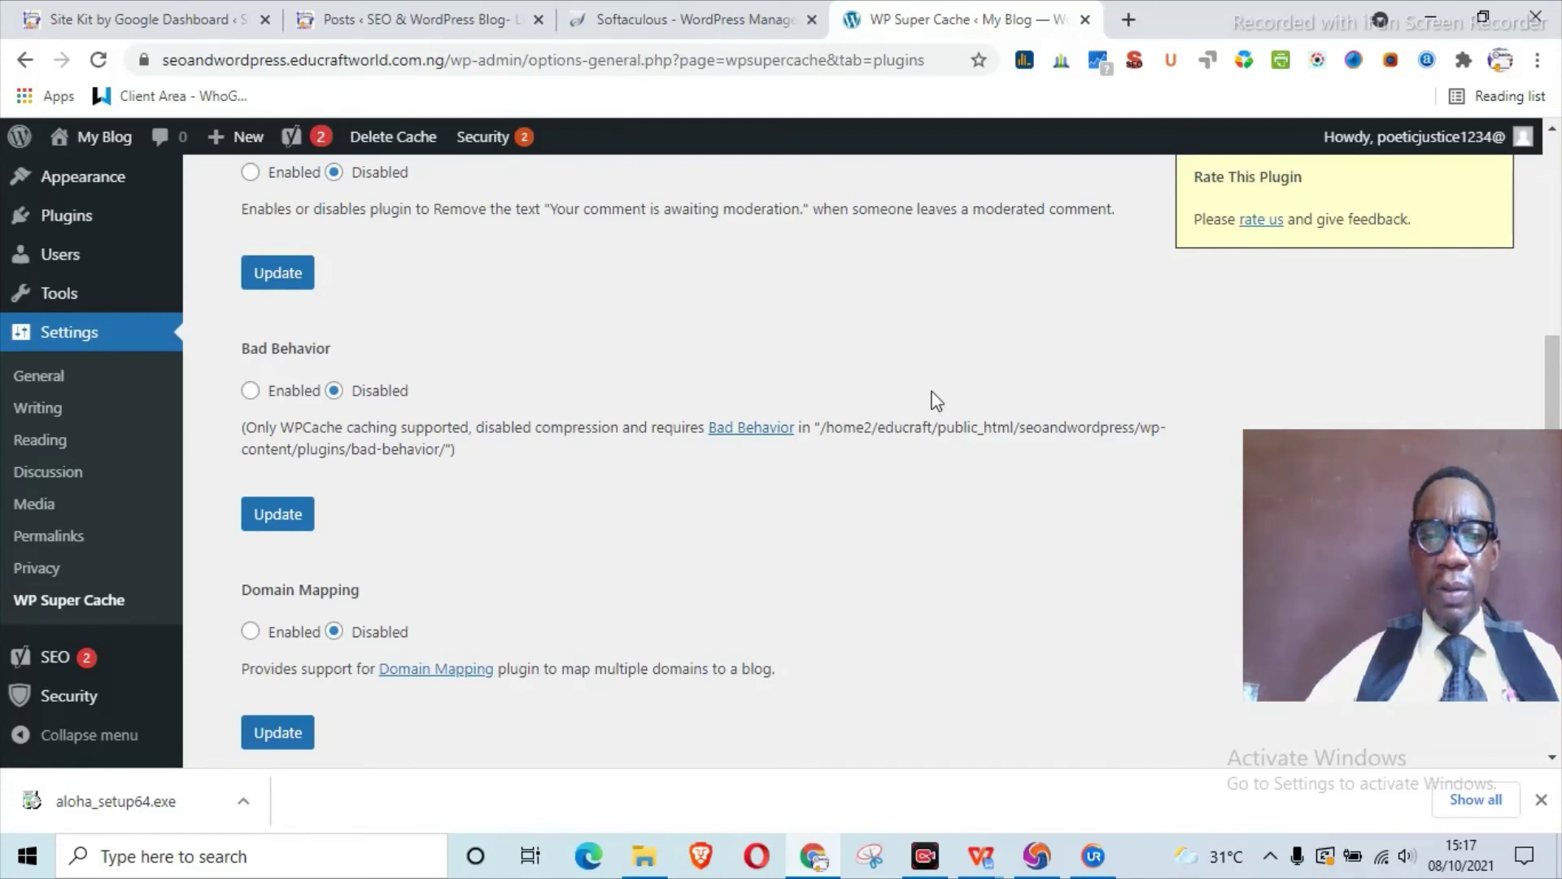
{"action": "scroll", "coordinate": [299, 494], "scroll_direction": "down", "scroll_amount": 3}
{"action": "scroll", "coordinate": [299, 494], "scroll_direction": "down", "scroll_amount": 1}
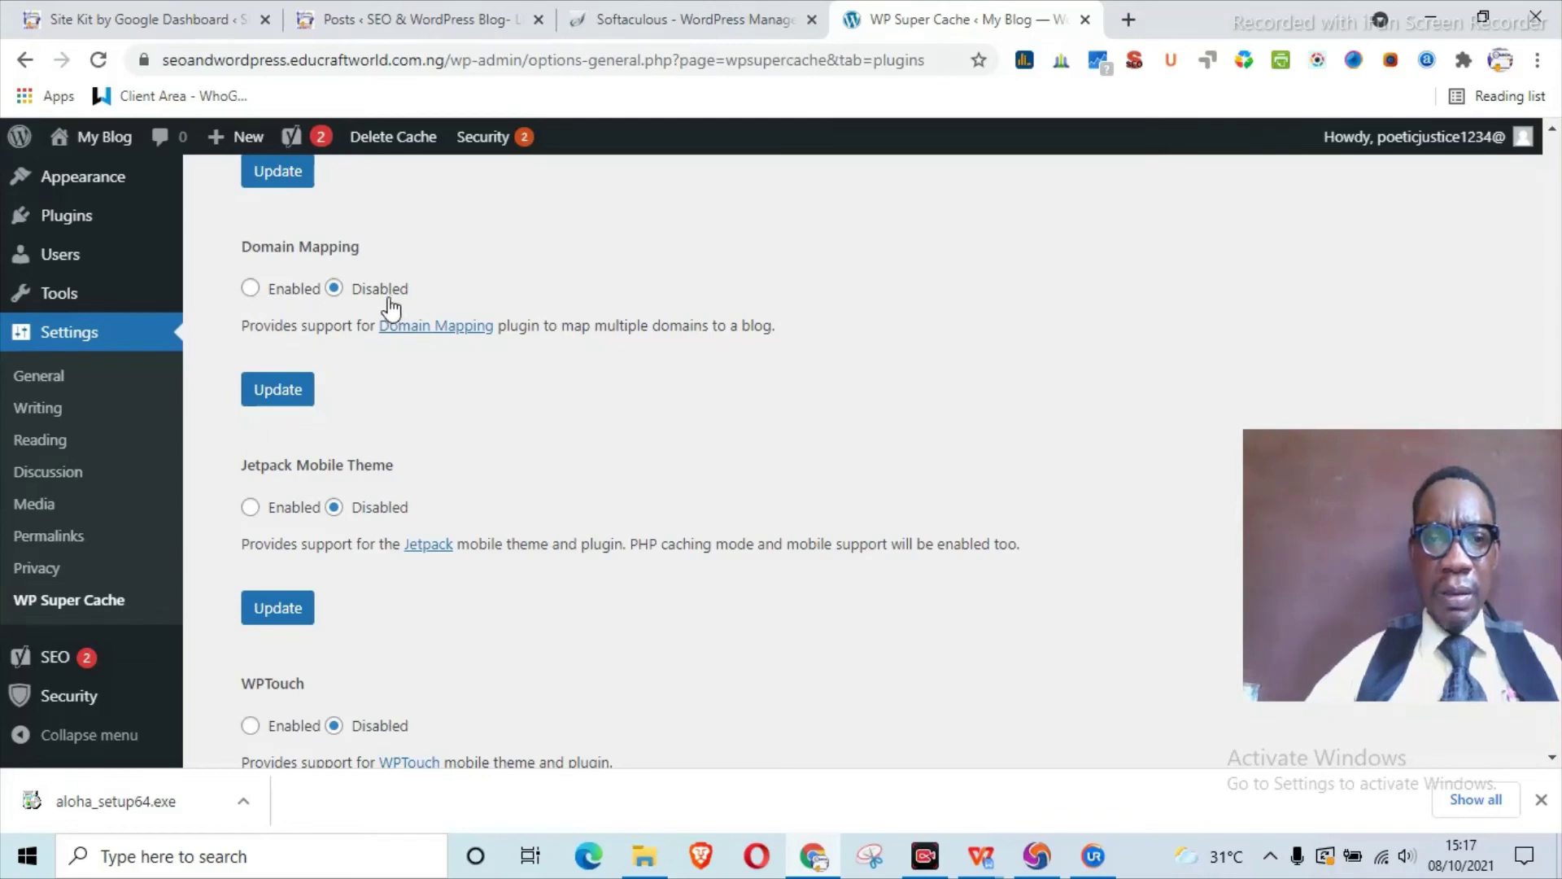
{"action": "scroll", "coordinate": [436, 387], "scroll_direction": "down", "scroll_amount": 3}
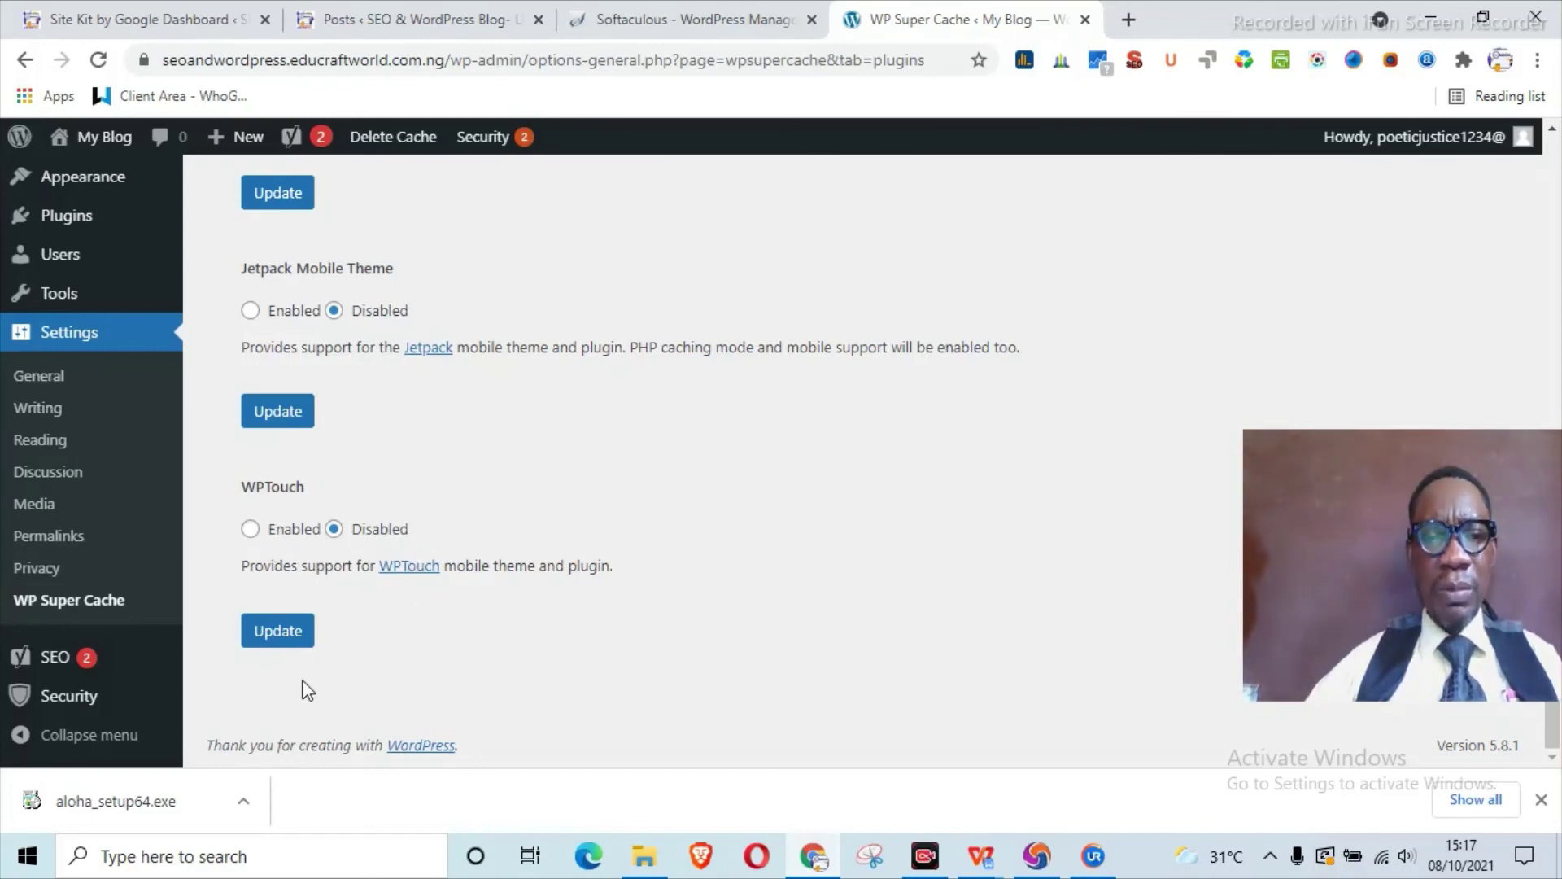
{"action": "scroll", "coordinate": [404, 598], "scroll_direction": "up", "scroll_amount": 15}
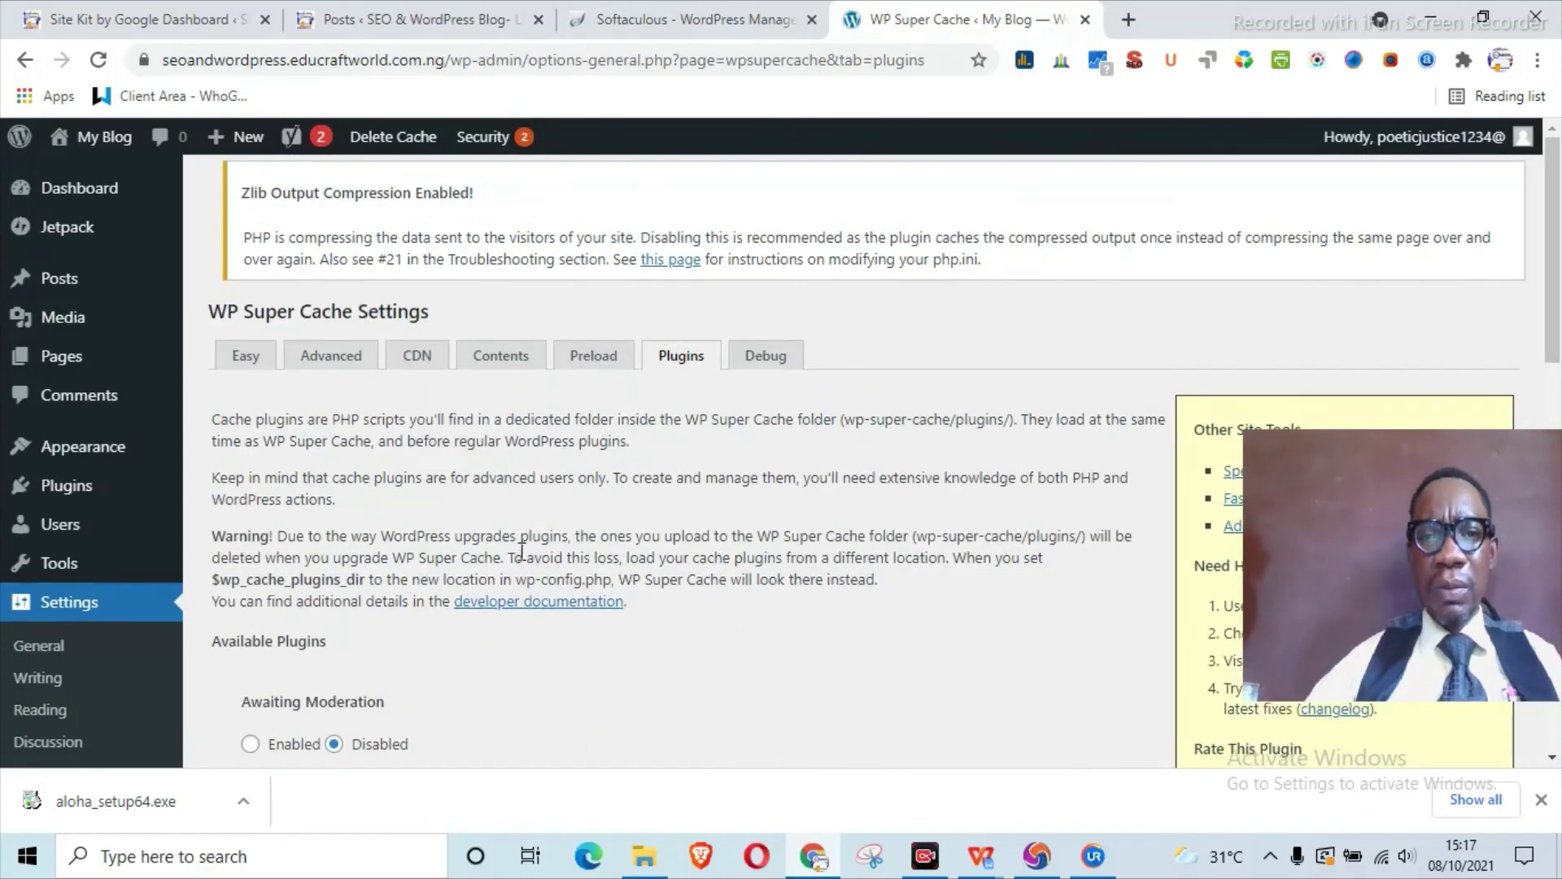
{"action": "scroll", "coordinate": [612, 541], "scroll_direction": "down", "scroll_amount": 3}
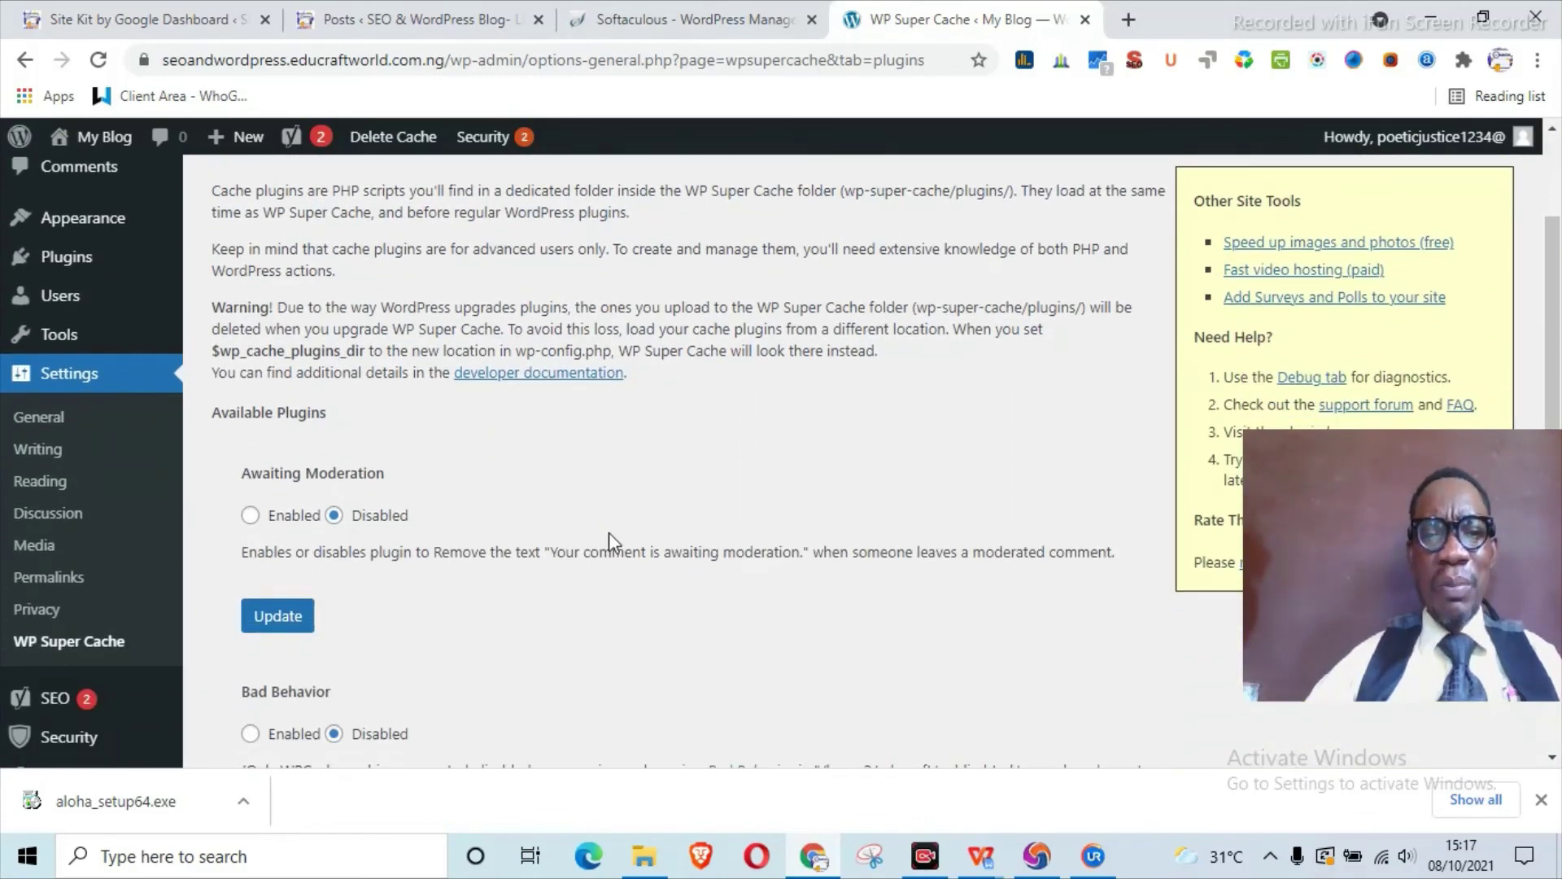